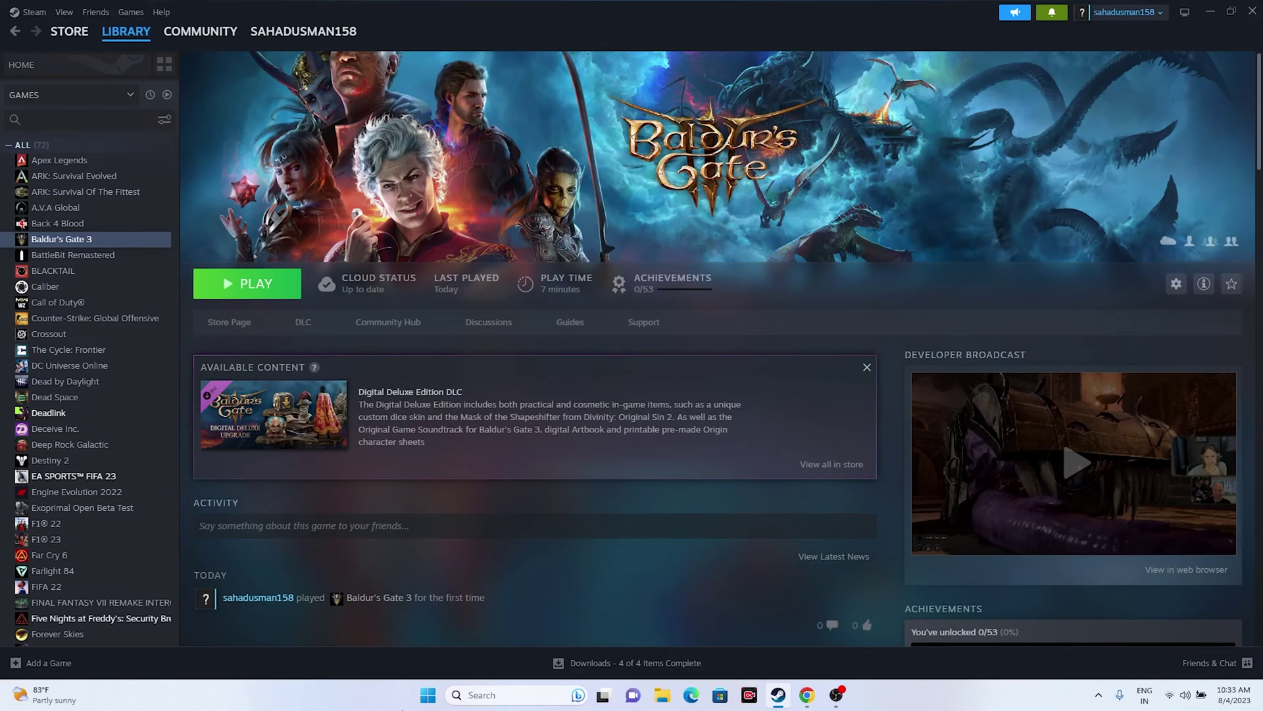
{"action": "left_click", "coordinate": [429, 694]}
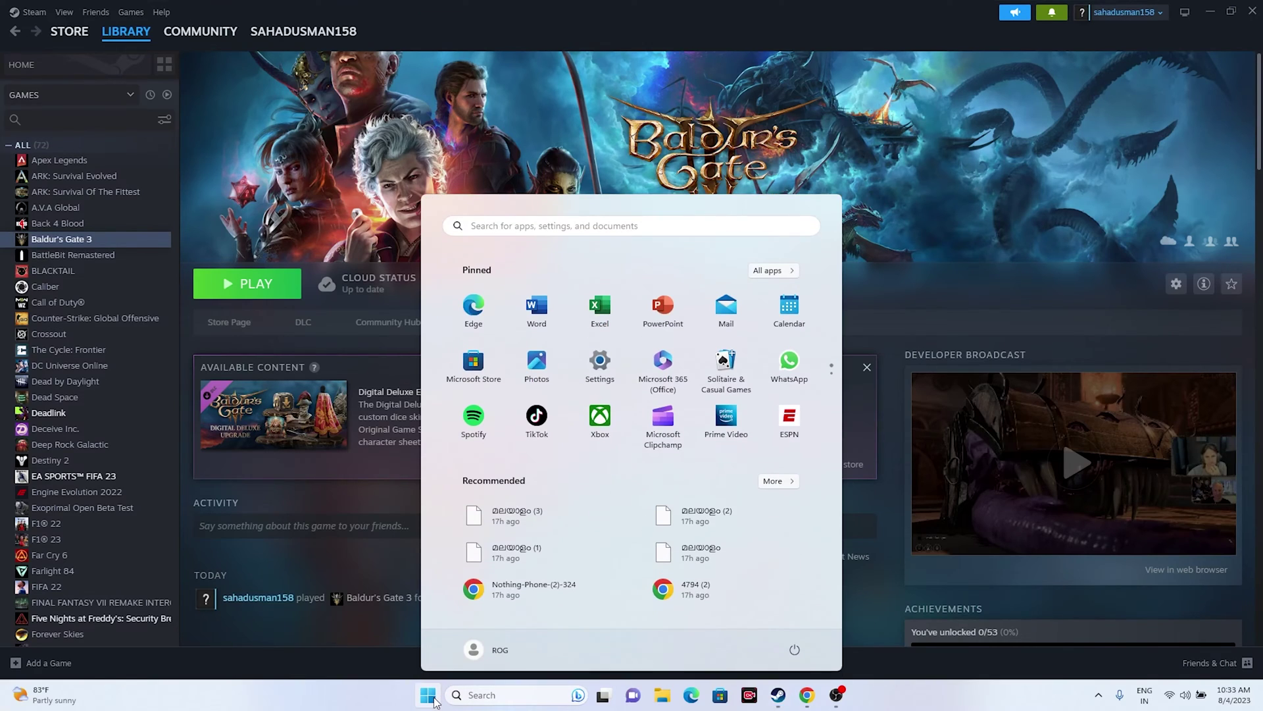
{"action": "left_click", "coordinate": [794, 657]}
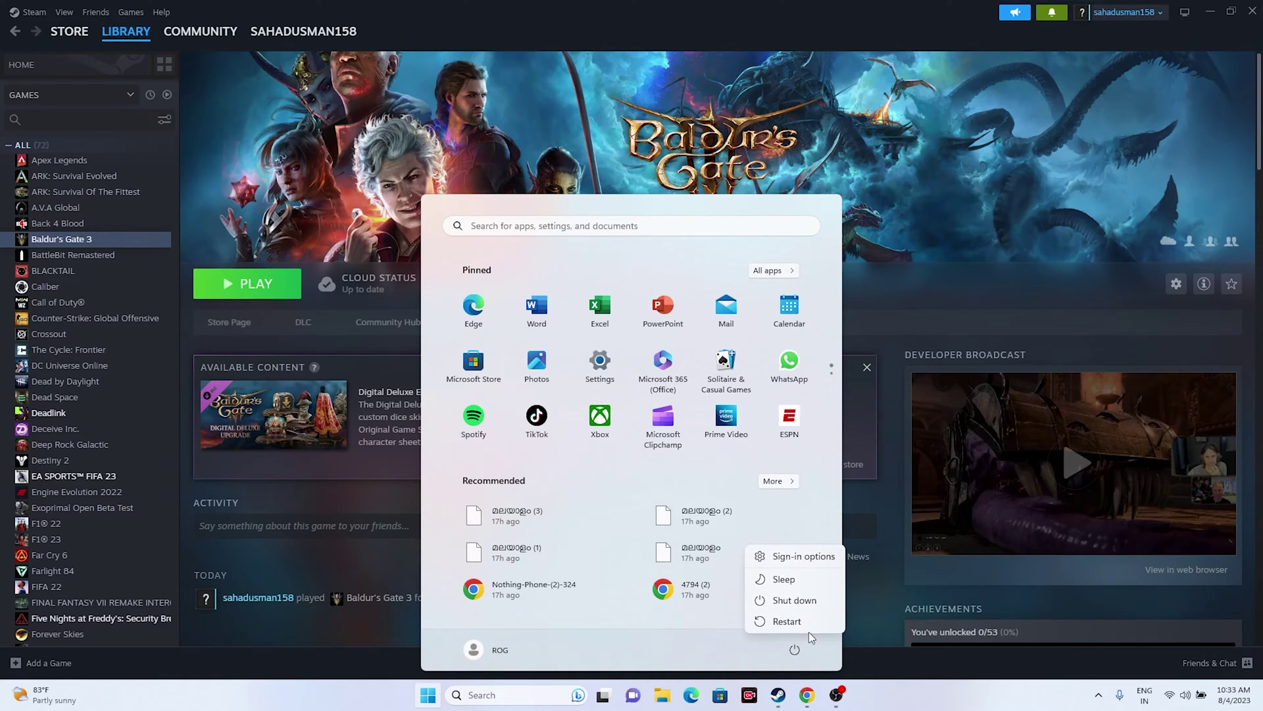
{"action": "left_click", "coordinate": [778, 694]}
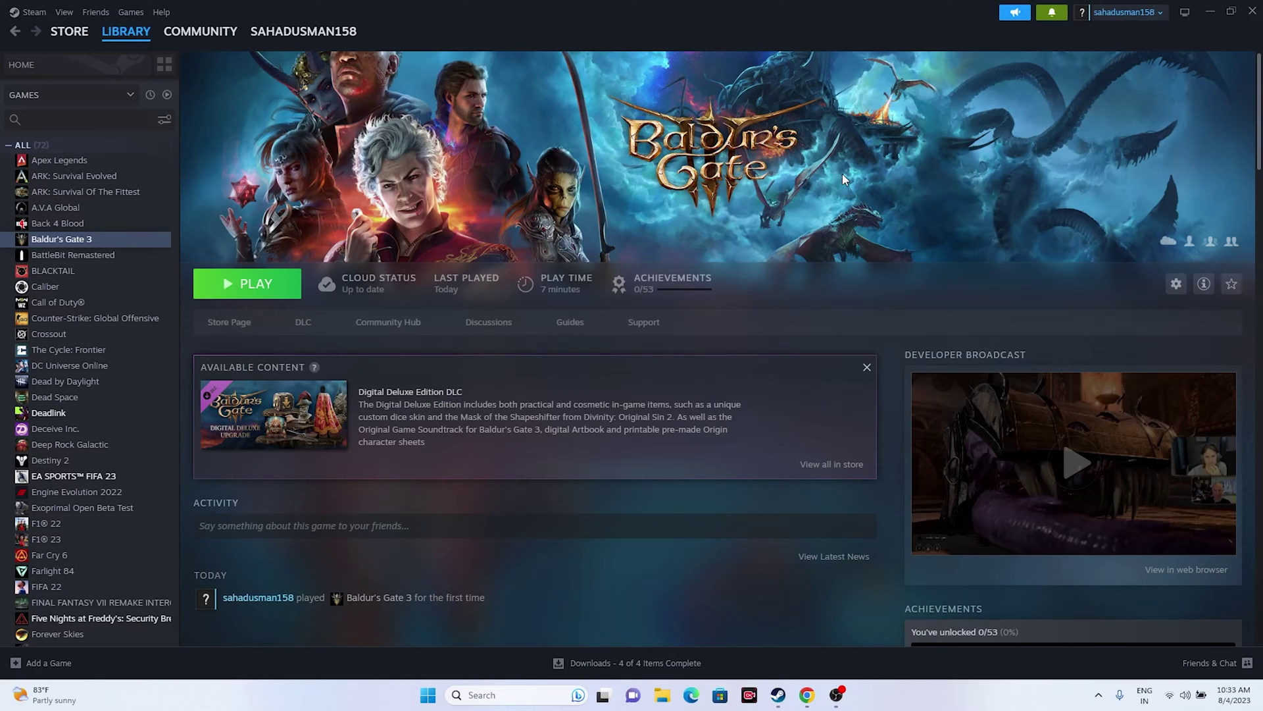
Start verifying Baldur's Gate 3's game files from its Installed Files properties.
{"action": "left_click", "coordinate": [64, 11]}
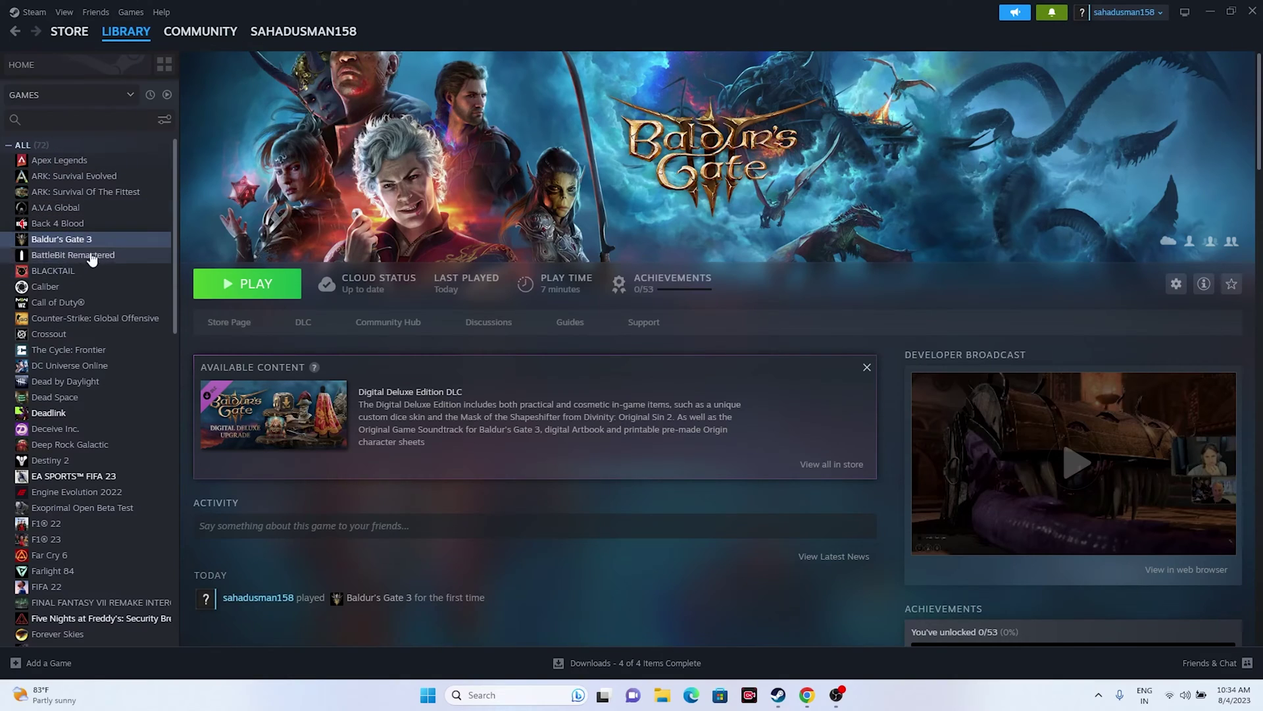
{"action": "right_click", "coordinate": [68, 243]}
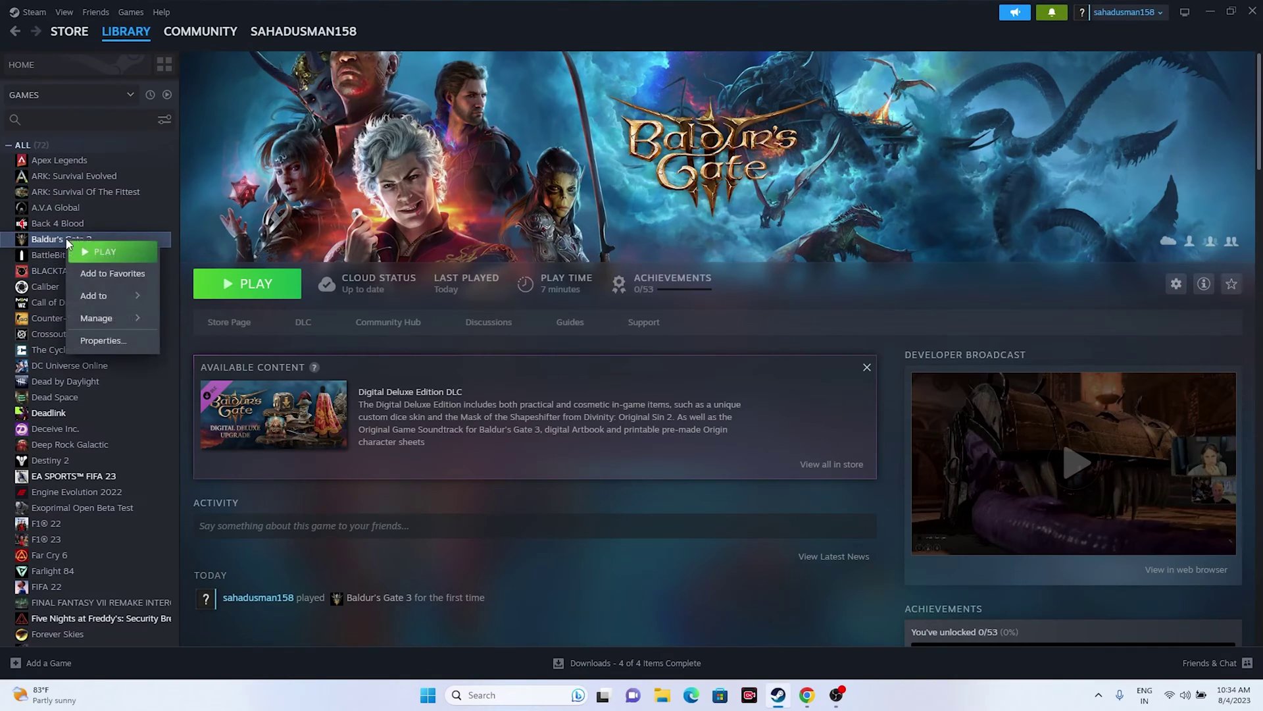
{"action": "left_click", "coordinate": [81, 337]}
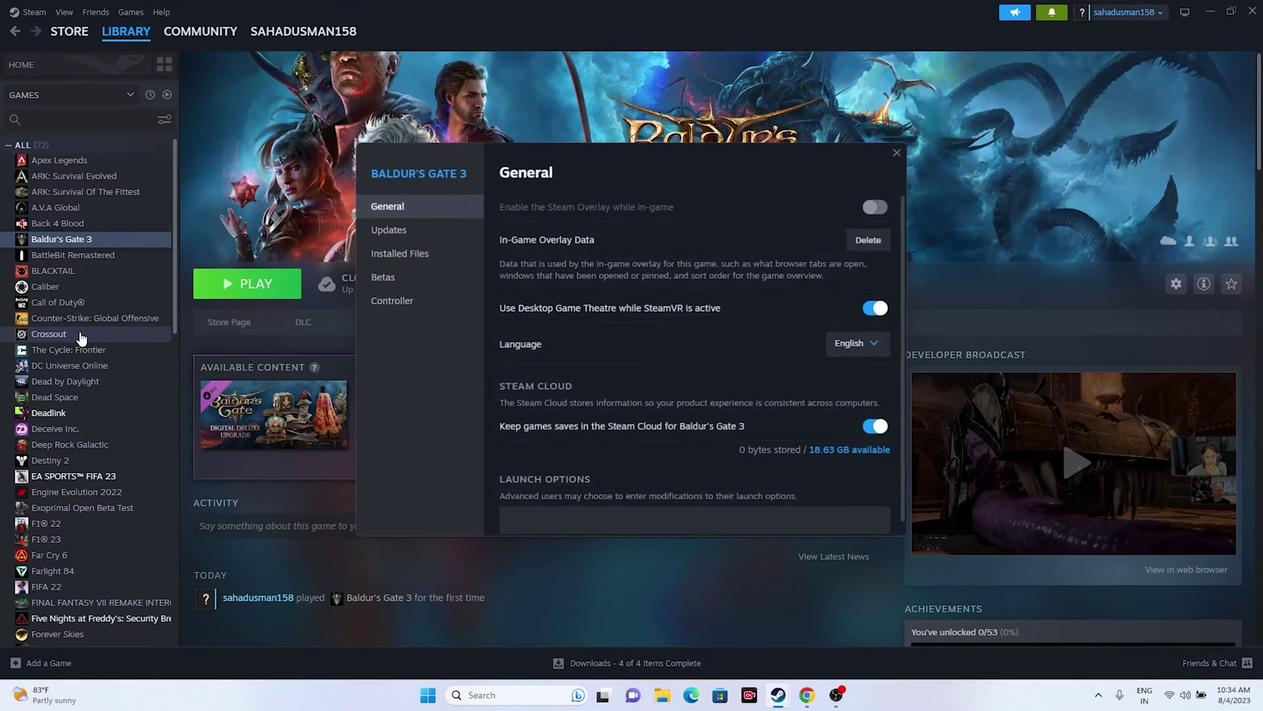
{"action": "left_click", "coordinate": [398, 253]}
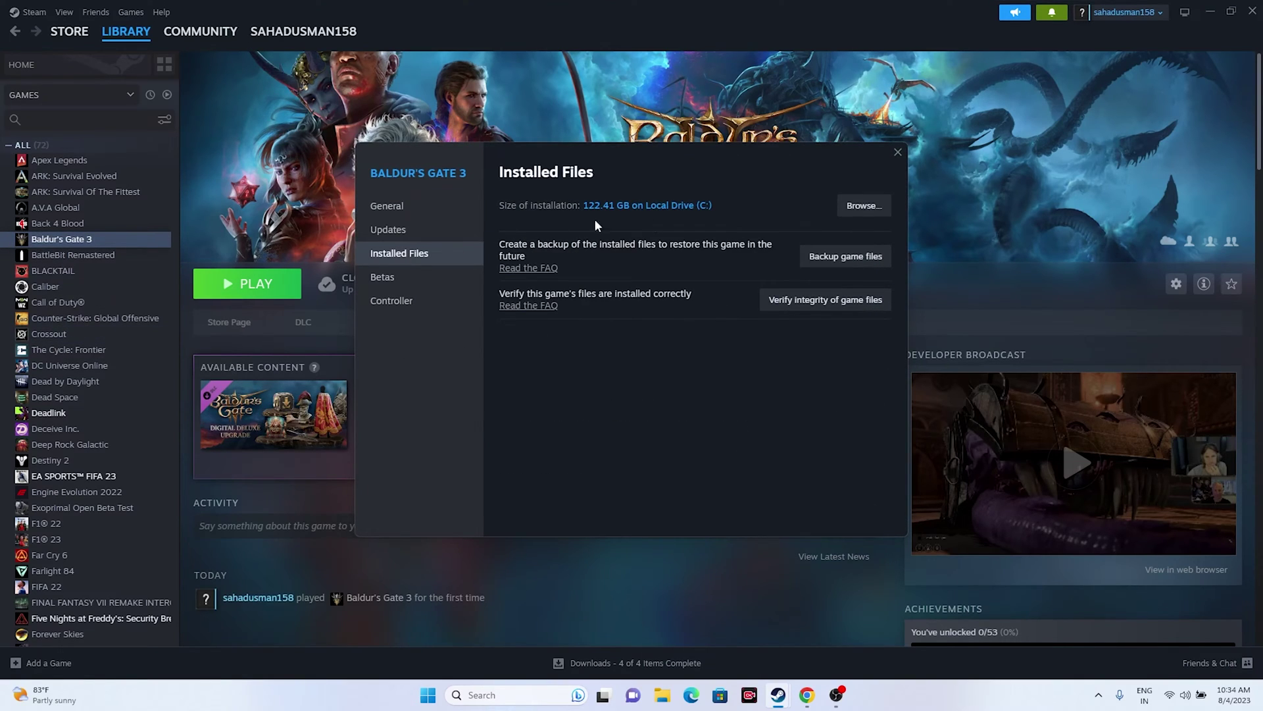
{"action": "left_click", "coordinate": [829, 303]}
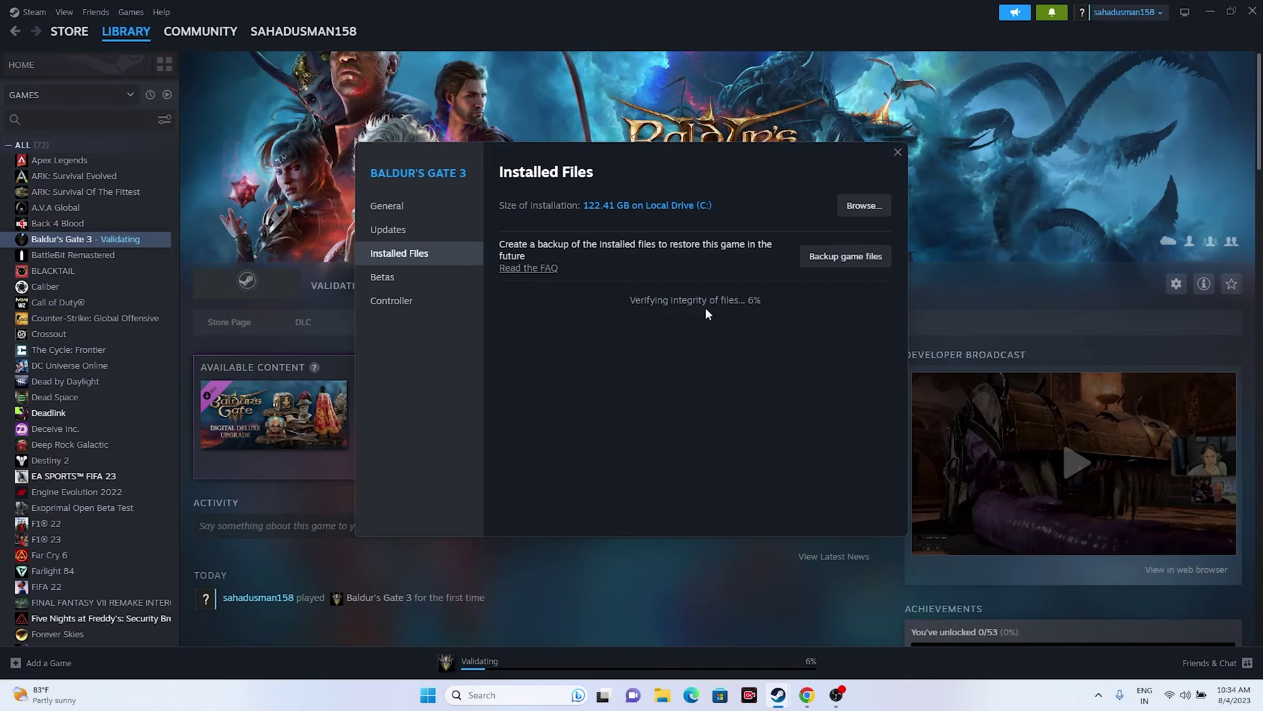
Close the Baldur's Gate 3 Properties window while file validation keeps running.
{"action": "left_click", "coordinate": [897, 152]}
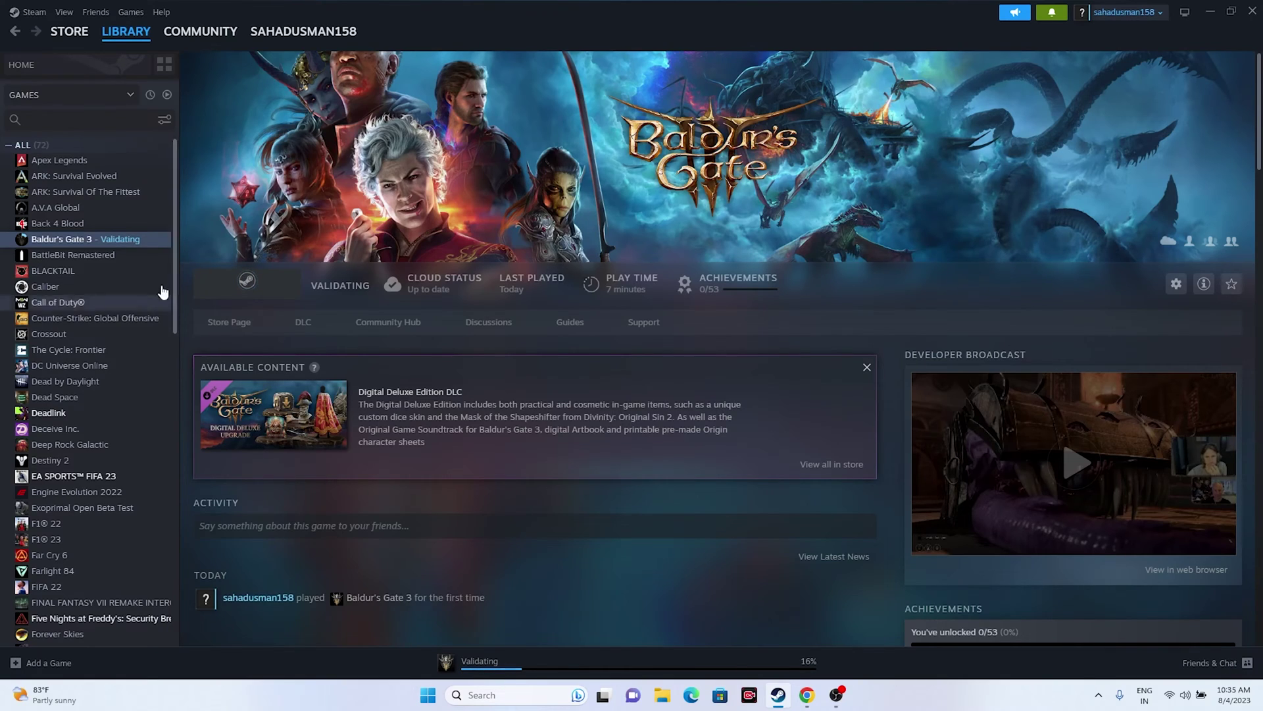
Browse to Baldur's Gate 3's local install folder from its Installed Files properties.
{"action": "right_click", "coordinate": [72, 243]}
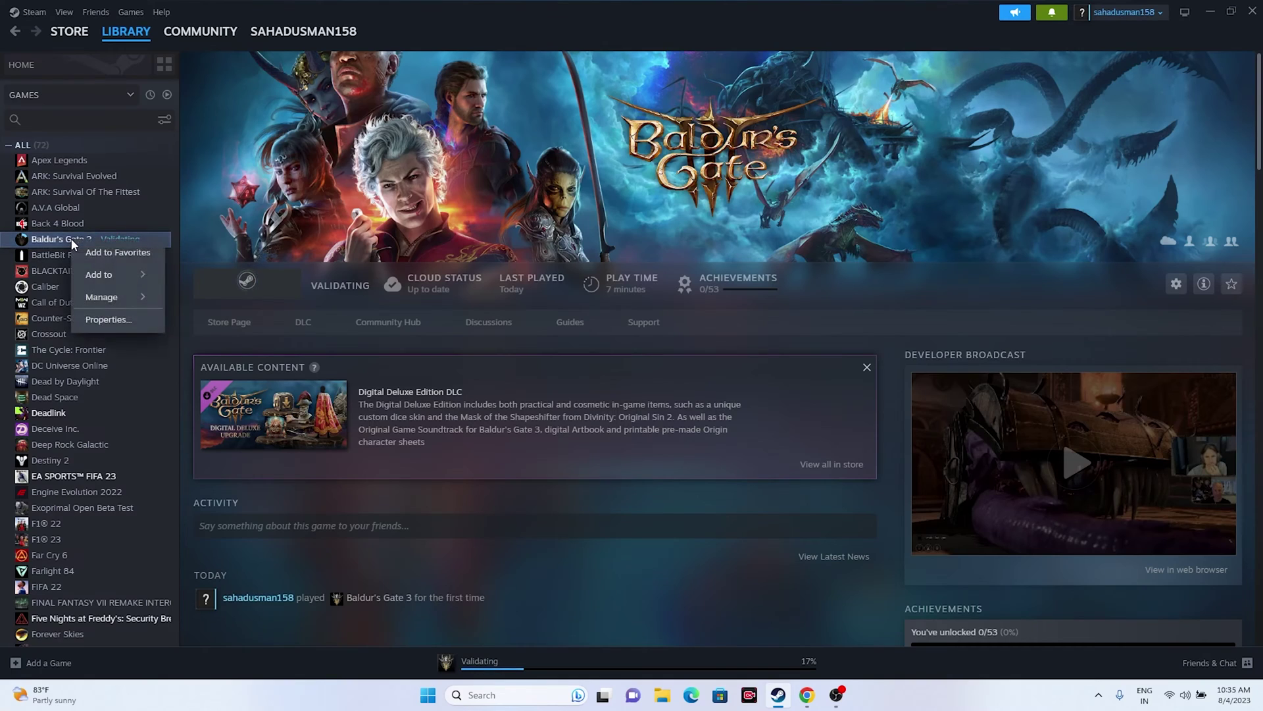
{"action": "left_click", "coordinate": [111, 321]}
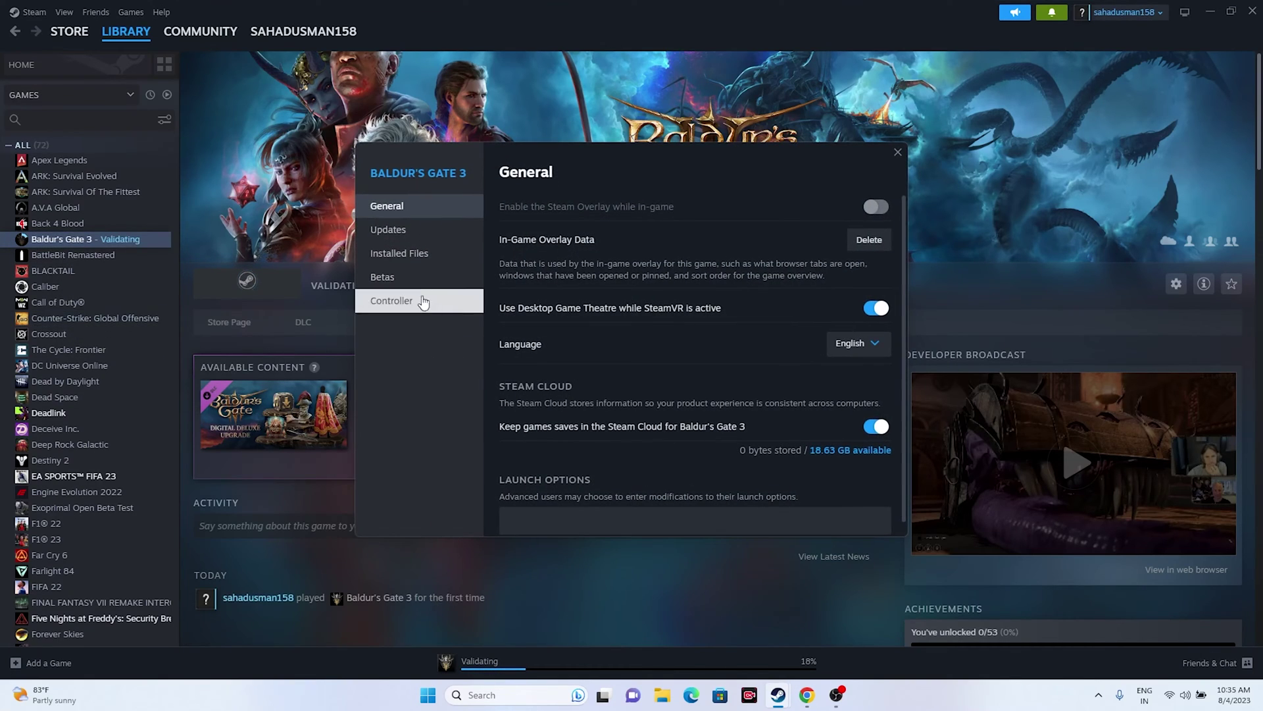
{"action": "left_click", "coordinate": [413, 260]}
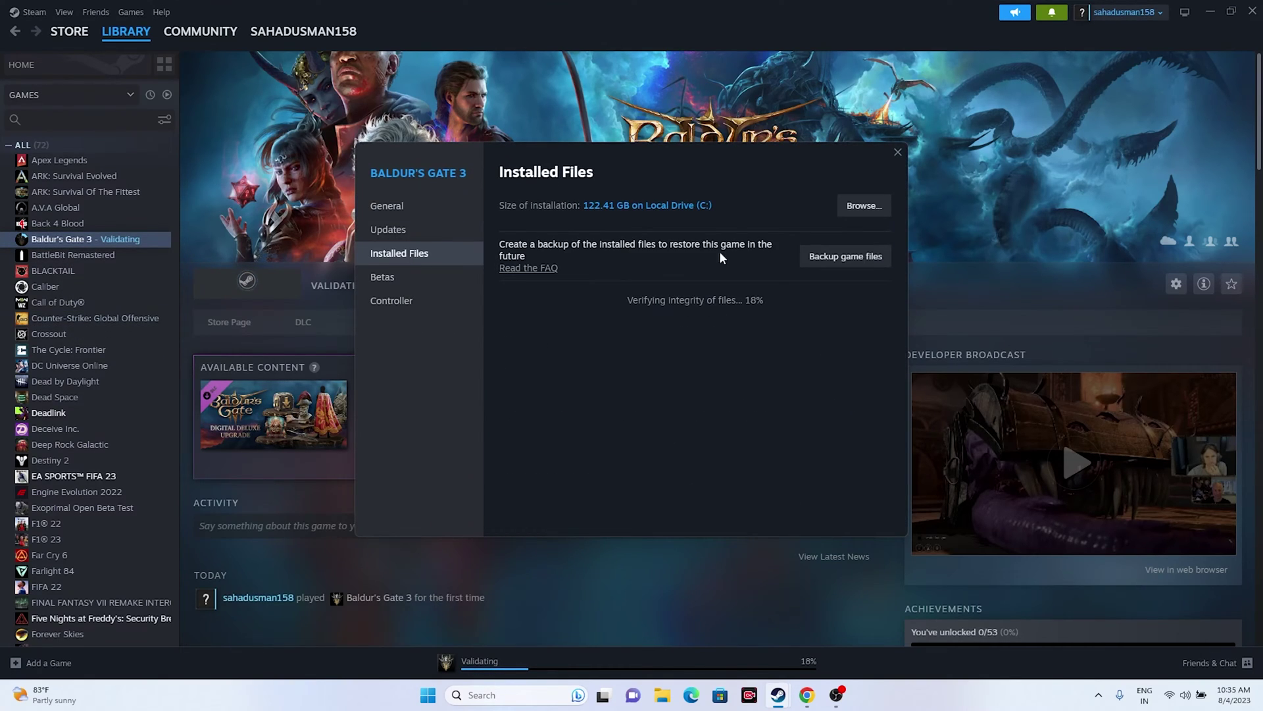
{"action": "left_click", "coordinate": [864, 206]}
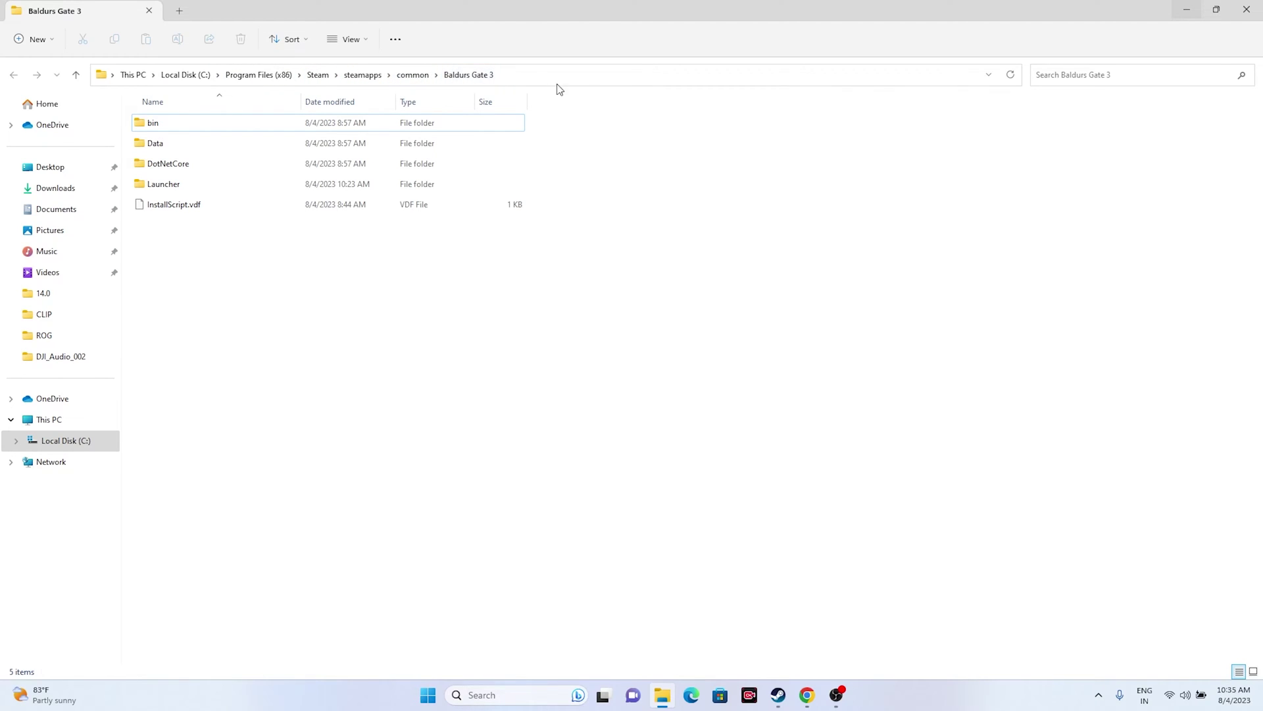
In the bin folder, set bg3 to run as administrator in its Compatibility properties.
{"action": "double_click", "coordinate": [210, 124]}
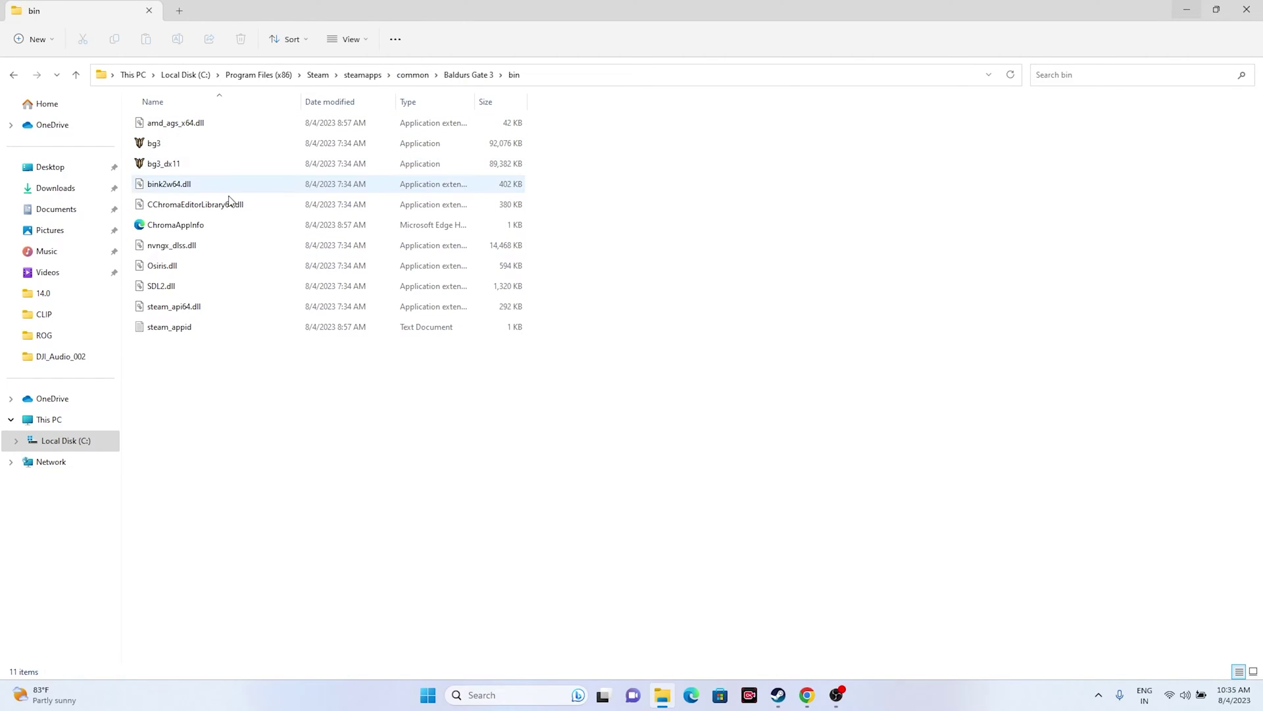
{"action": "left_click", "coordinate": [158, 146]}
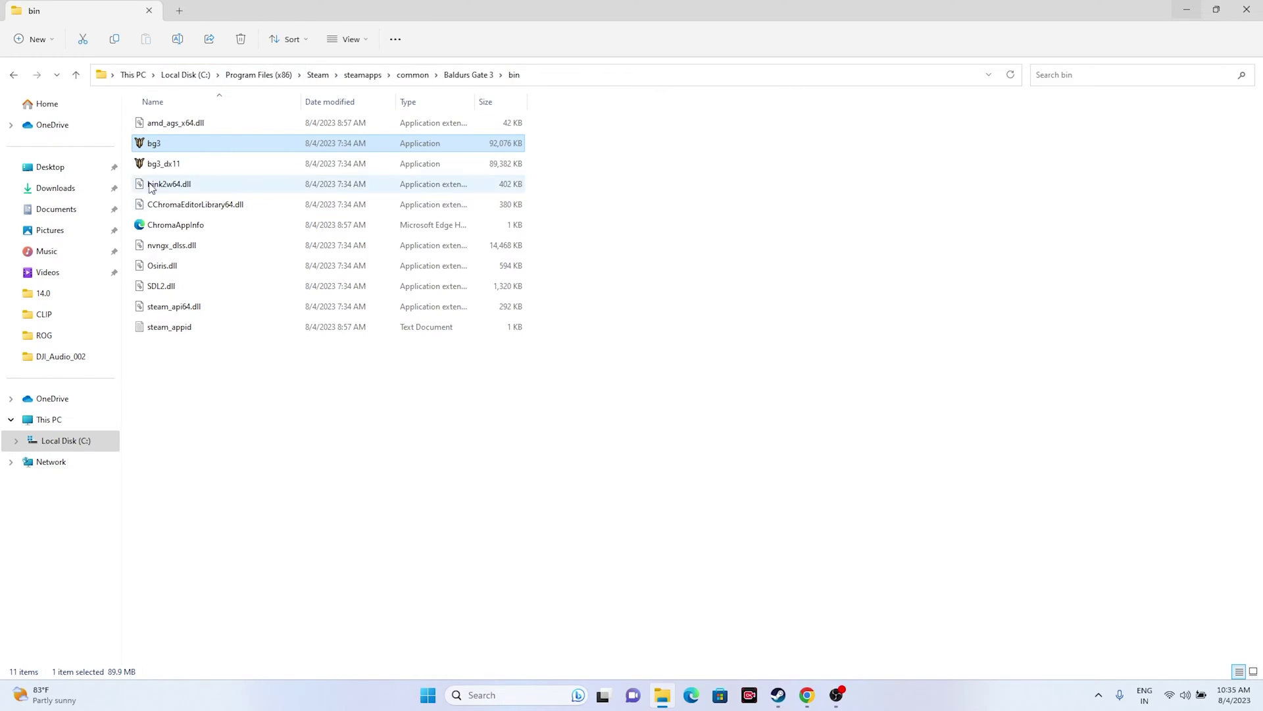
{"action": "right_click", "coordinate": [165, 145]}
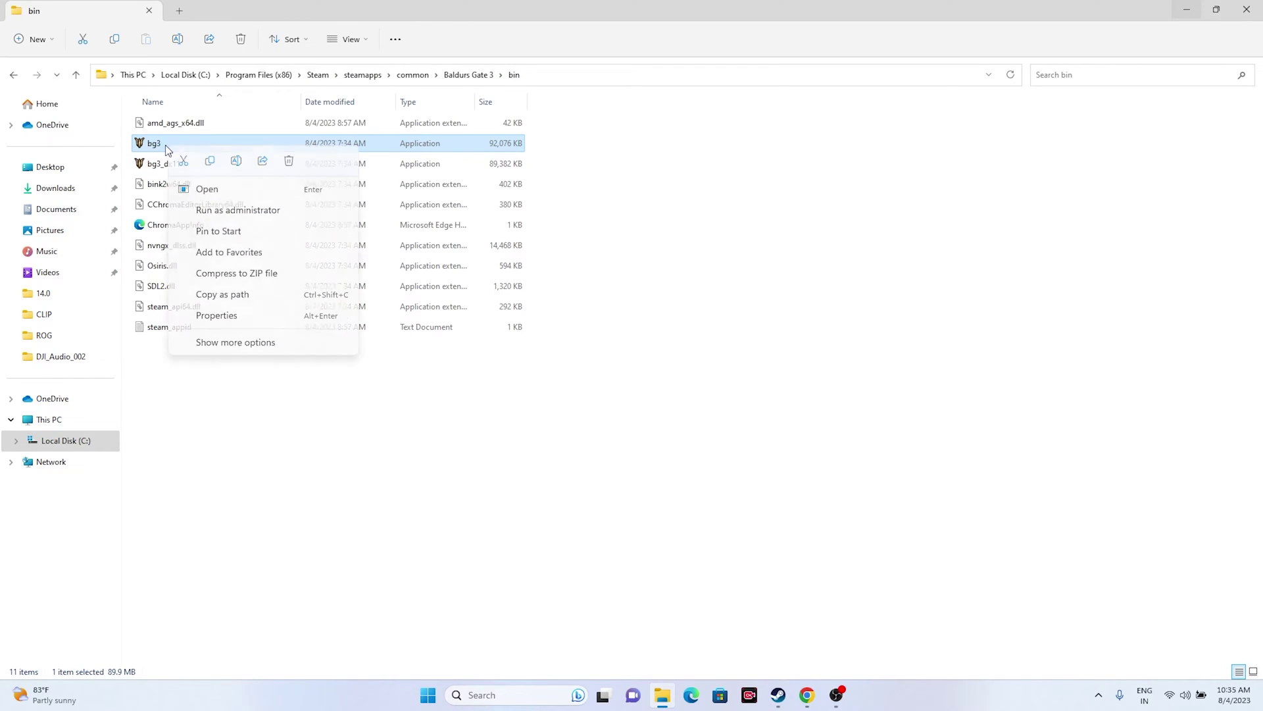
{"action": "left_click", "coordinate": [227, 342]}
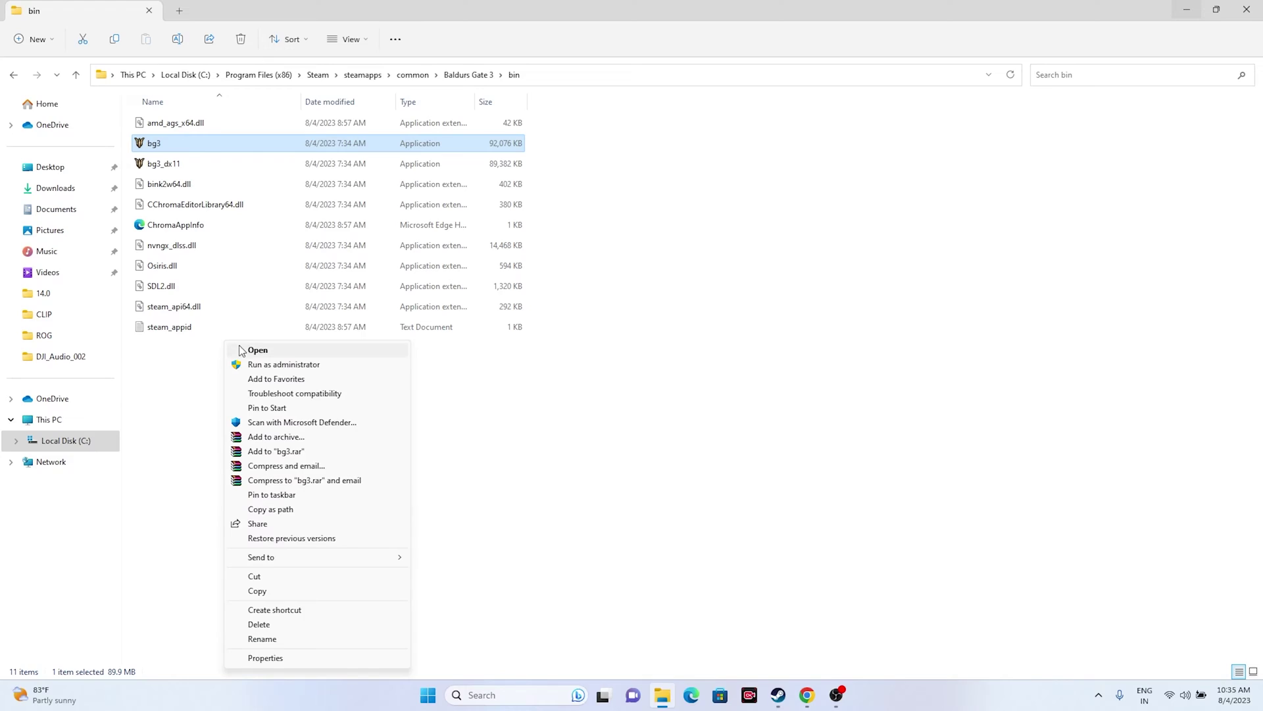
{"action": "left_click", "coordinate": [273, 658]}
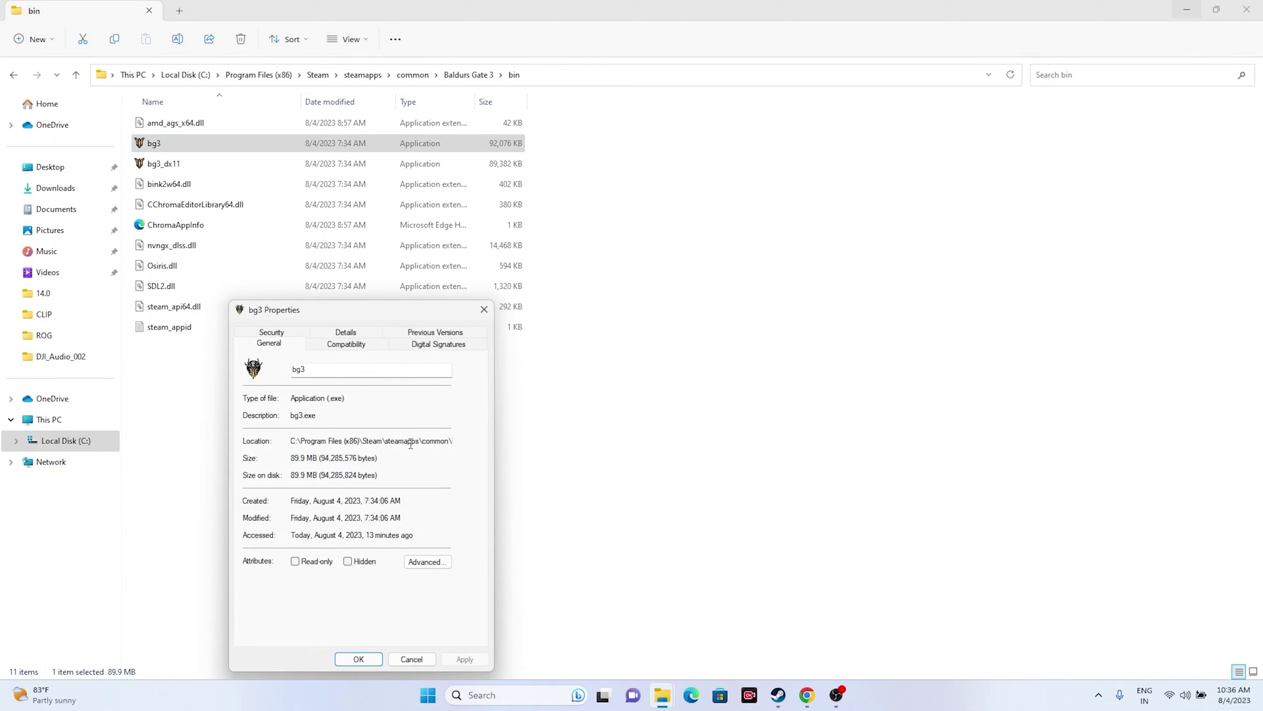
{"action": "left_click", "coordinate": [336, 347]}
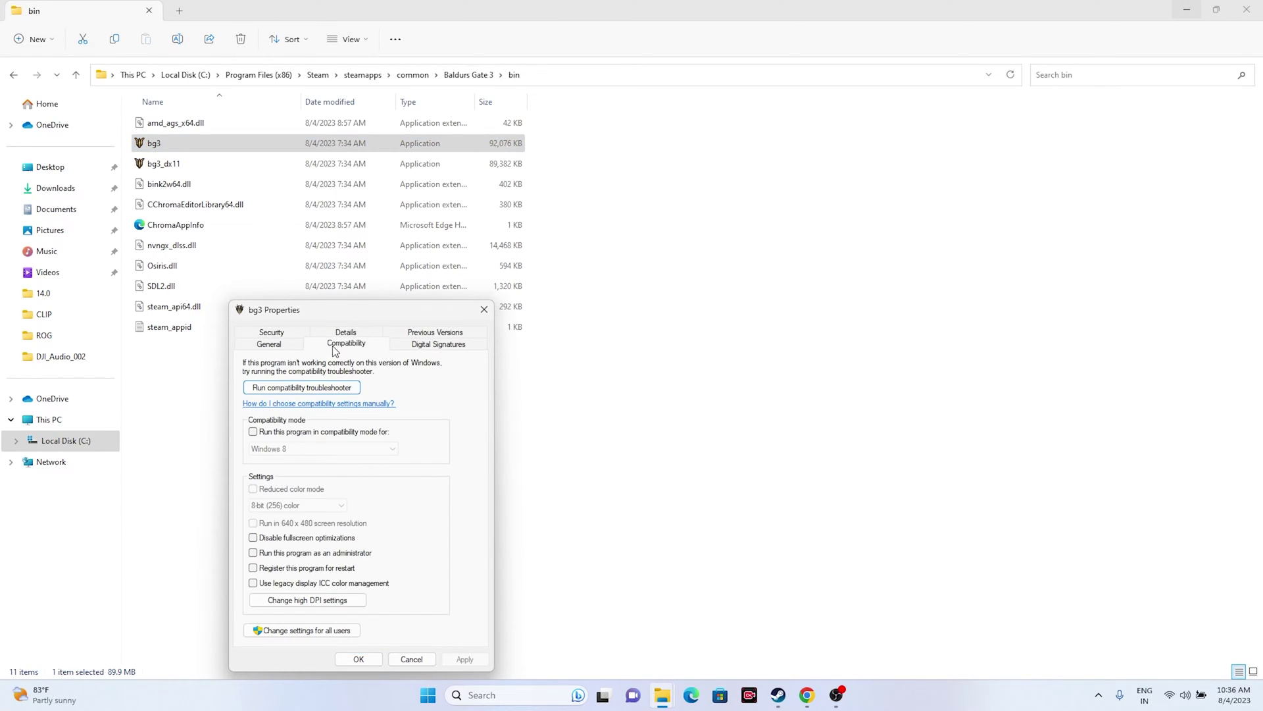
{"action": "left_click", "coordinate": [261, 555]}
{"action": "left_click", "coordinate": [474, 661]}
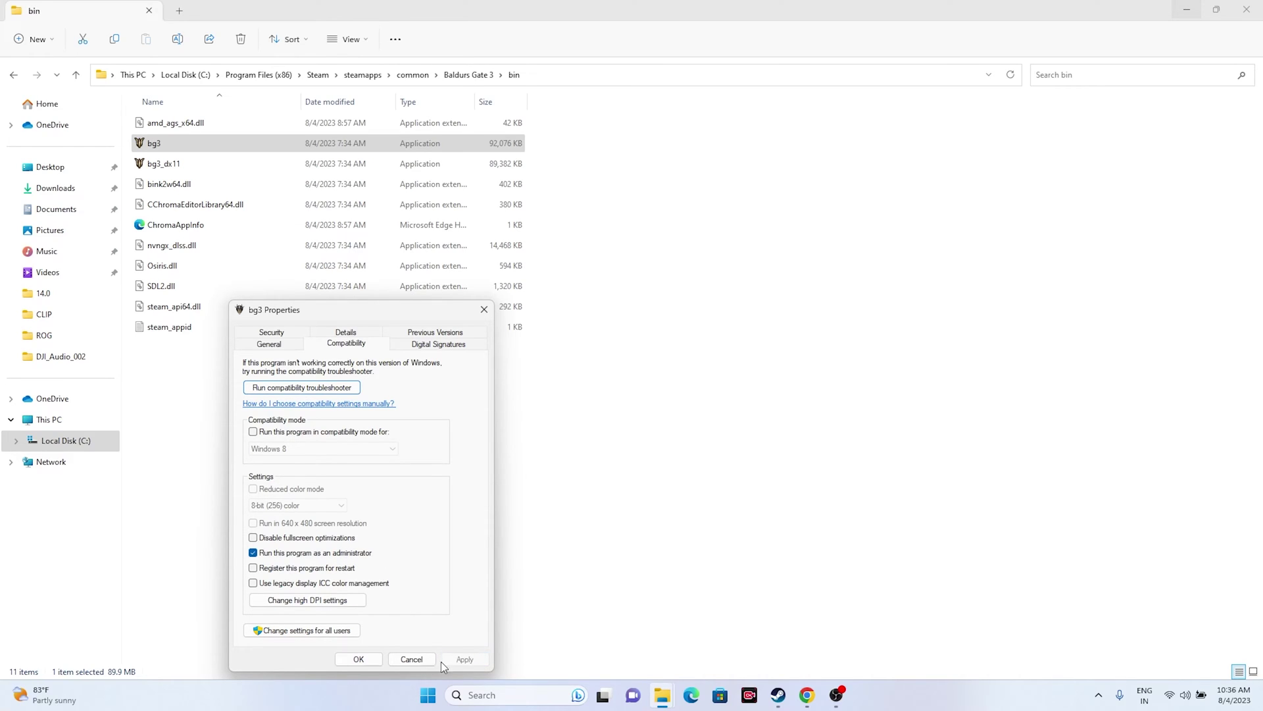
{"action": "left_click", "coordinate": [358, 659]}
{"action": "left_click", "coordinate": [252, 466]}
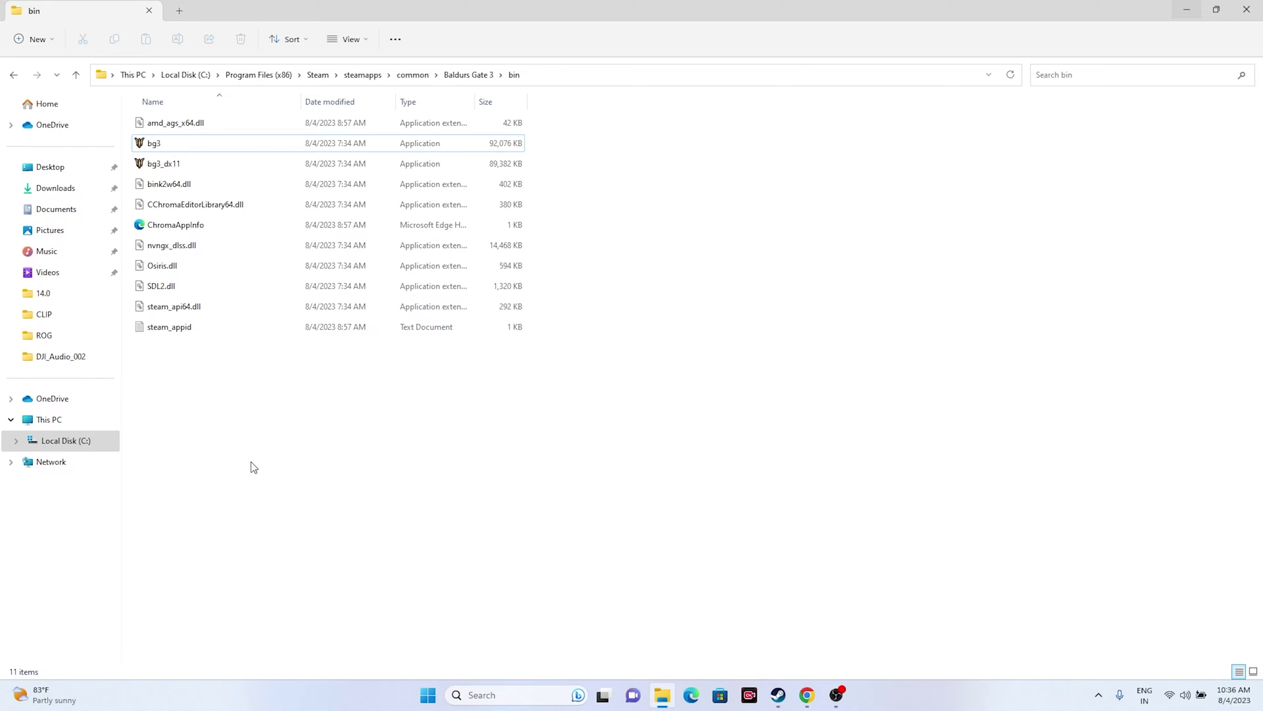
Enable Windows 8 compatibility mode for bg3, apply it, and close its properties.
{"action": "right_click", "coordinate": [146, 147]}
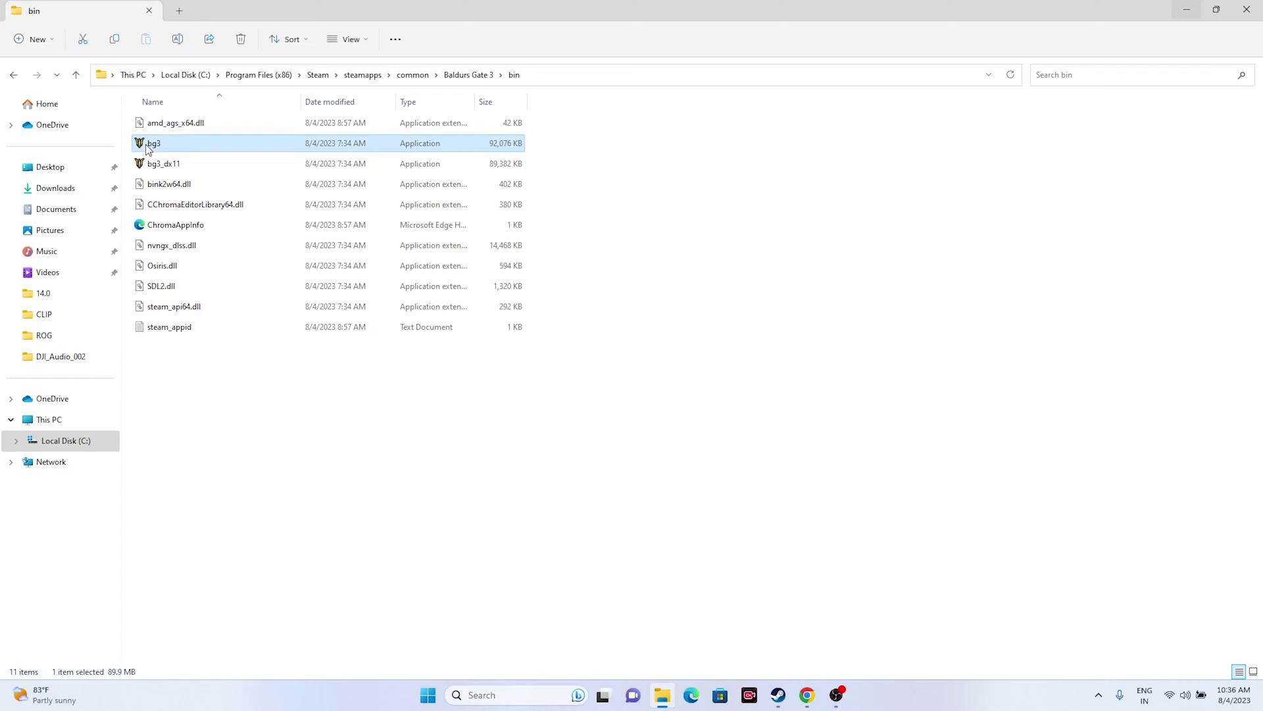
{"action": "left_click", "coordinate": [227, 350]}
{"action": "left_click", "coordinate": [267, 666]}
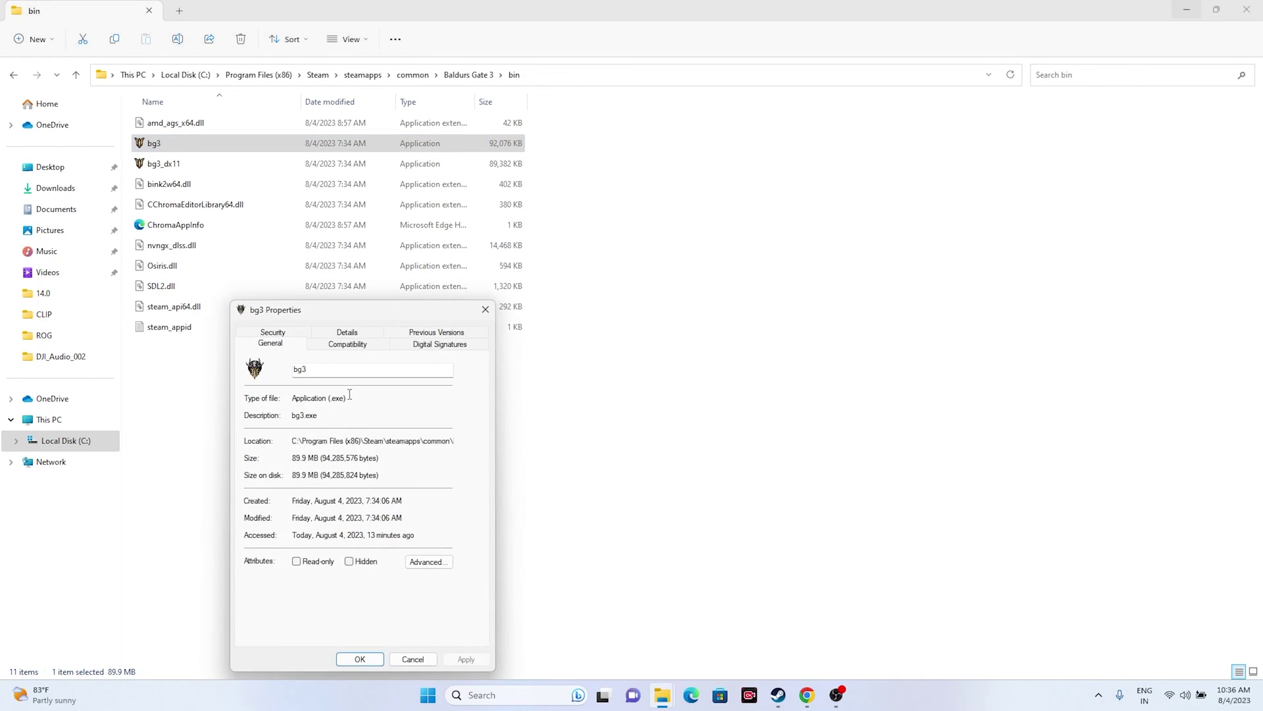
{"action": "left_click", "coordinate": [347, 345]}
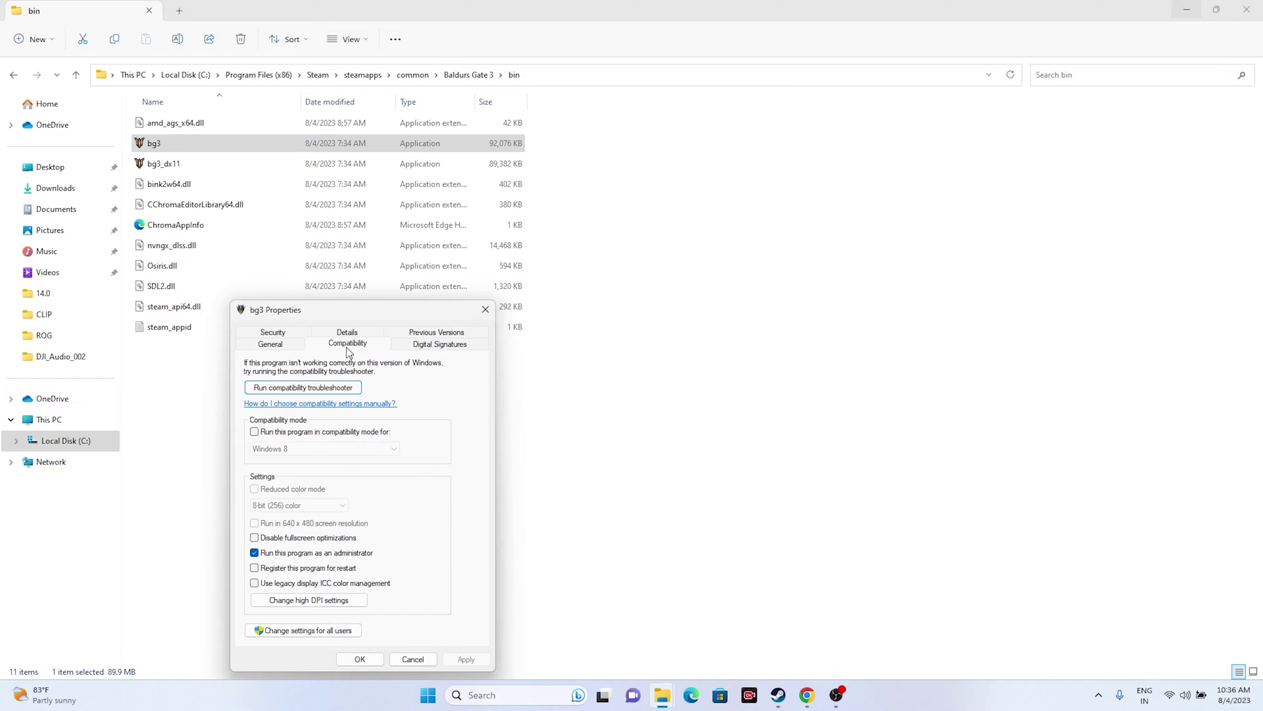
{"action": "left_click", "coordinate": [254, 432]}
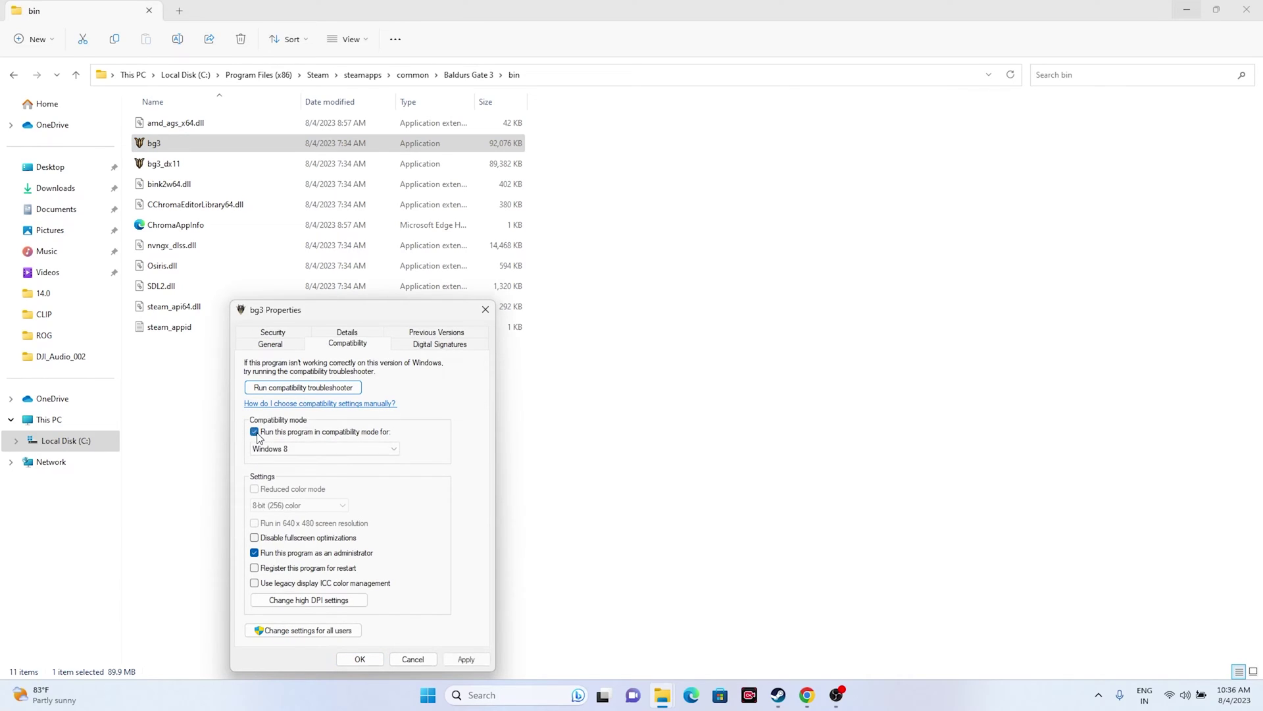
{"action": "left_click", "coordinate": [393, 448]}
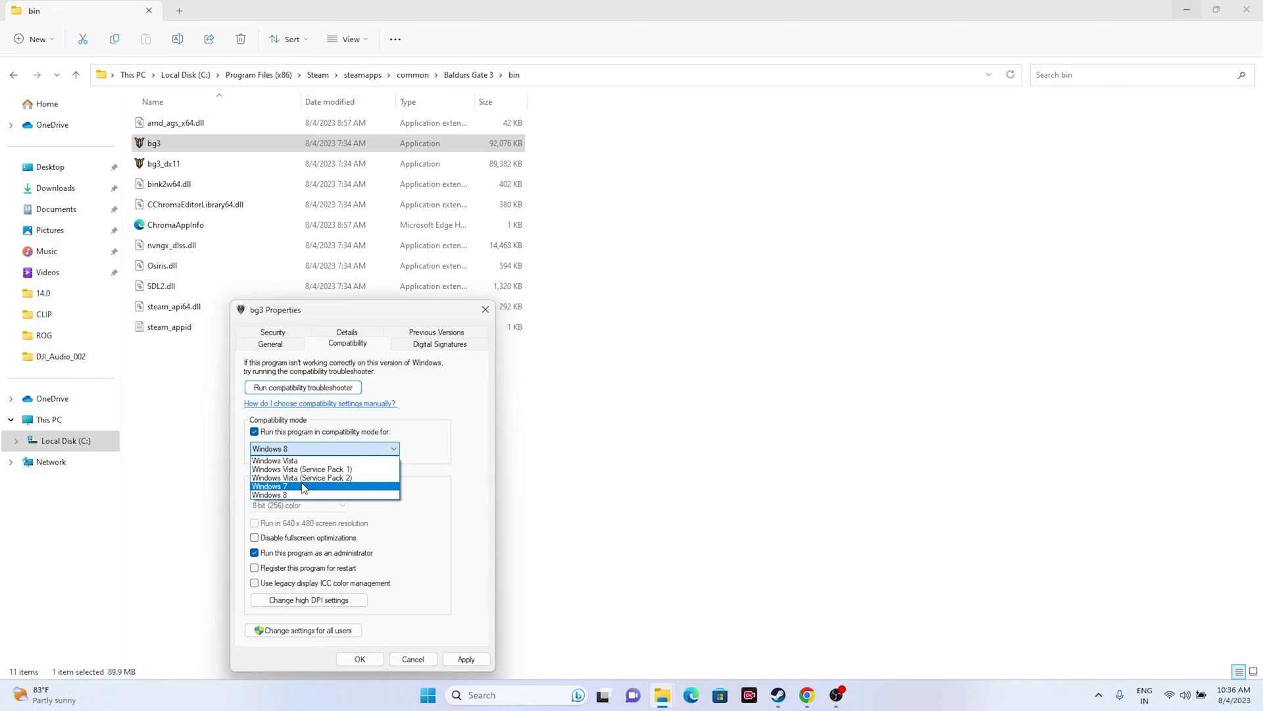
{"action": "left_click", "coordinate": [294, 491]}
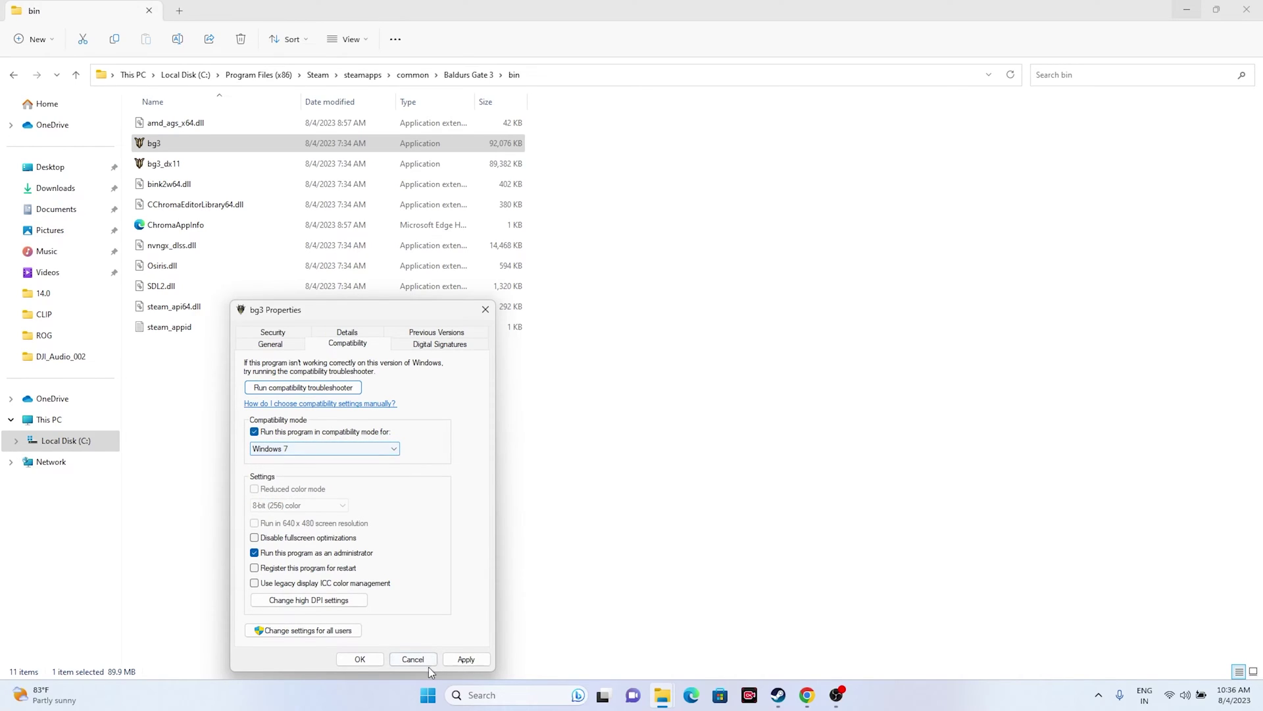
{"action": "left_click", "coordinate": [290, 449]}
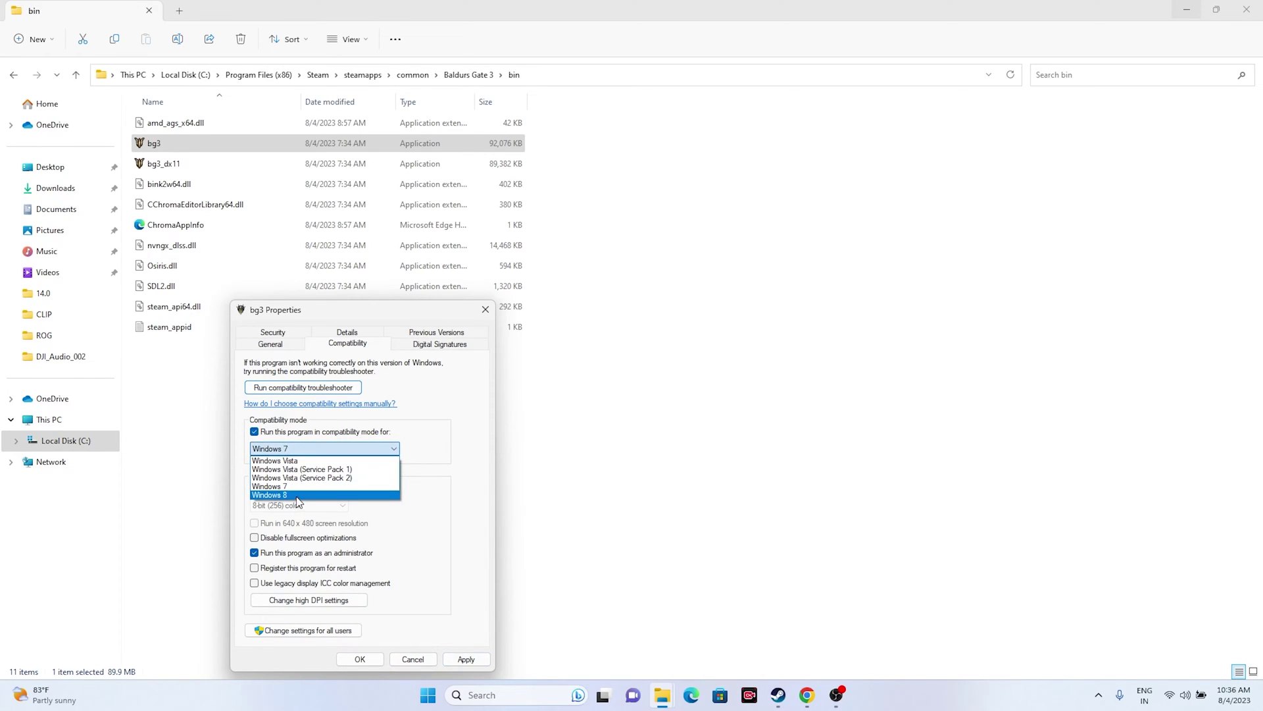
{"action": "left_click", "coordinate": [296, 497]}
{"action": "left_click", "coordinate": [466, 658]}
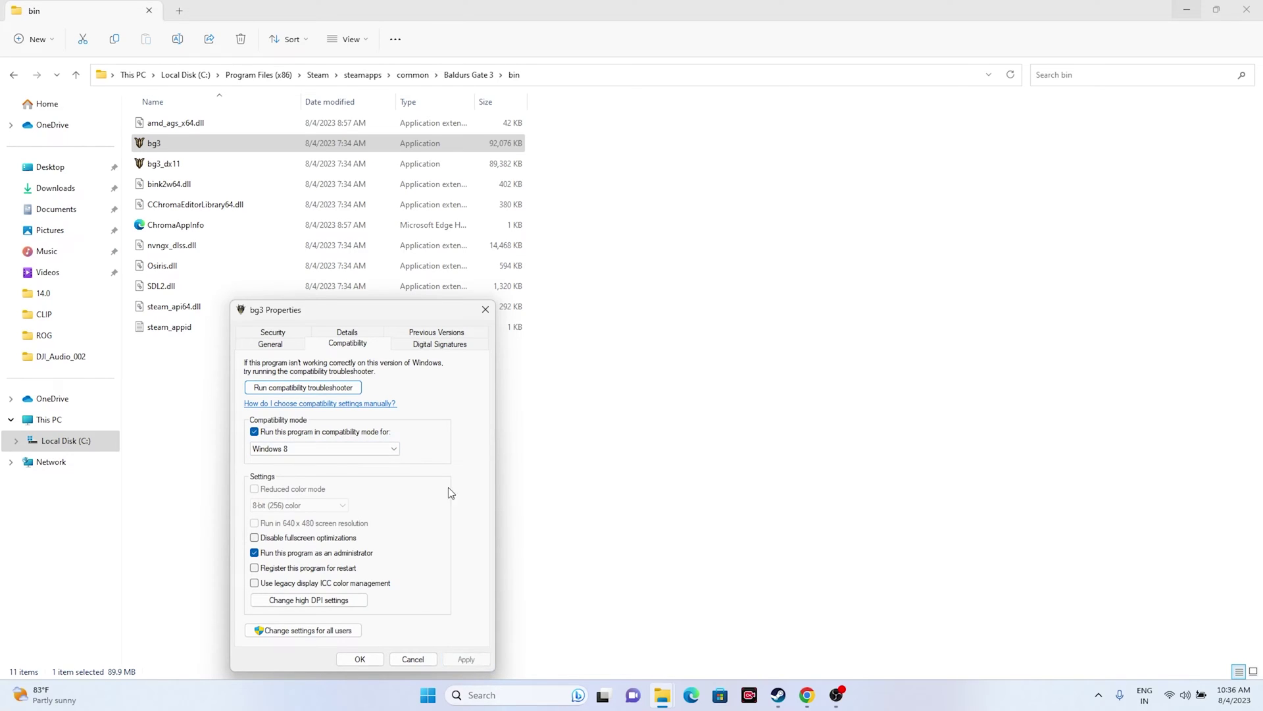
{"action": "left_click", "coordinate": [485, 309]}
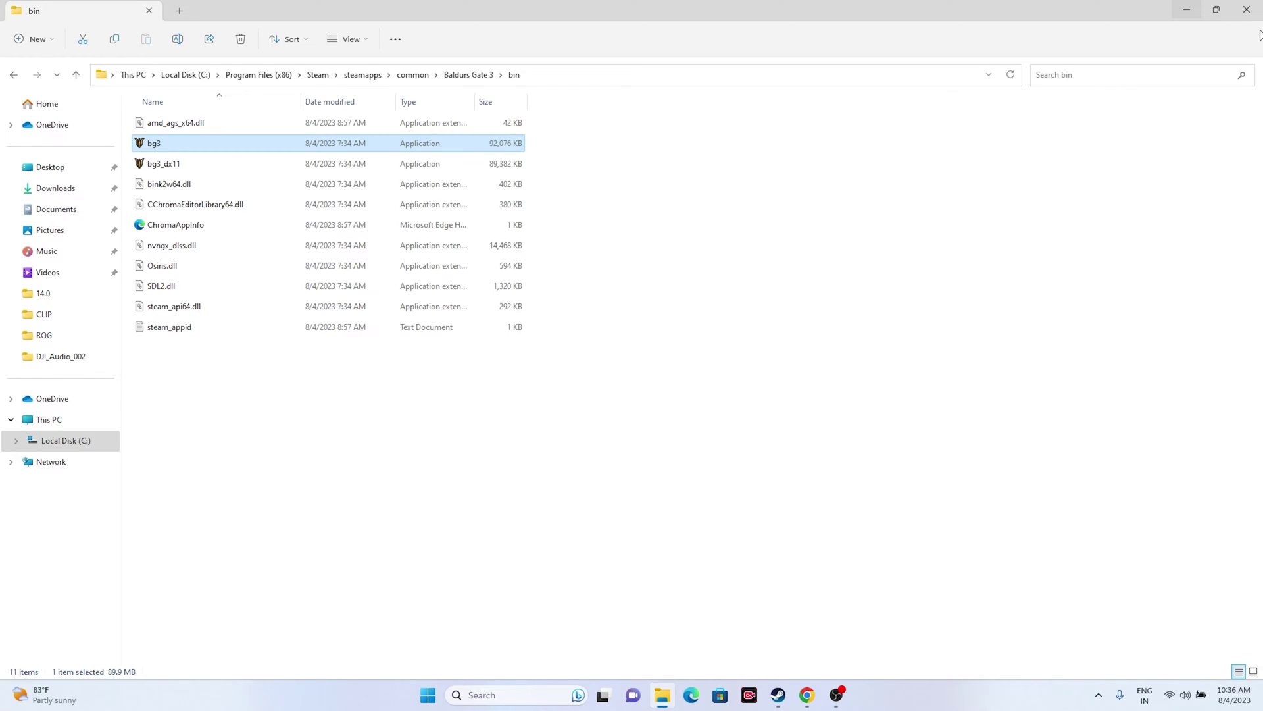
Close the bin folder and Installed Files windows, then check Steam and minimise it.
{"action": "left_click", "coordinate": [1247, 10]}
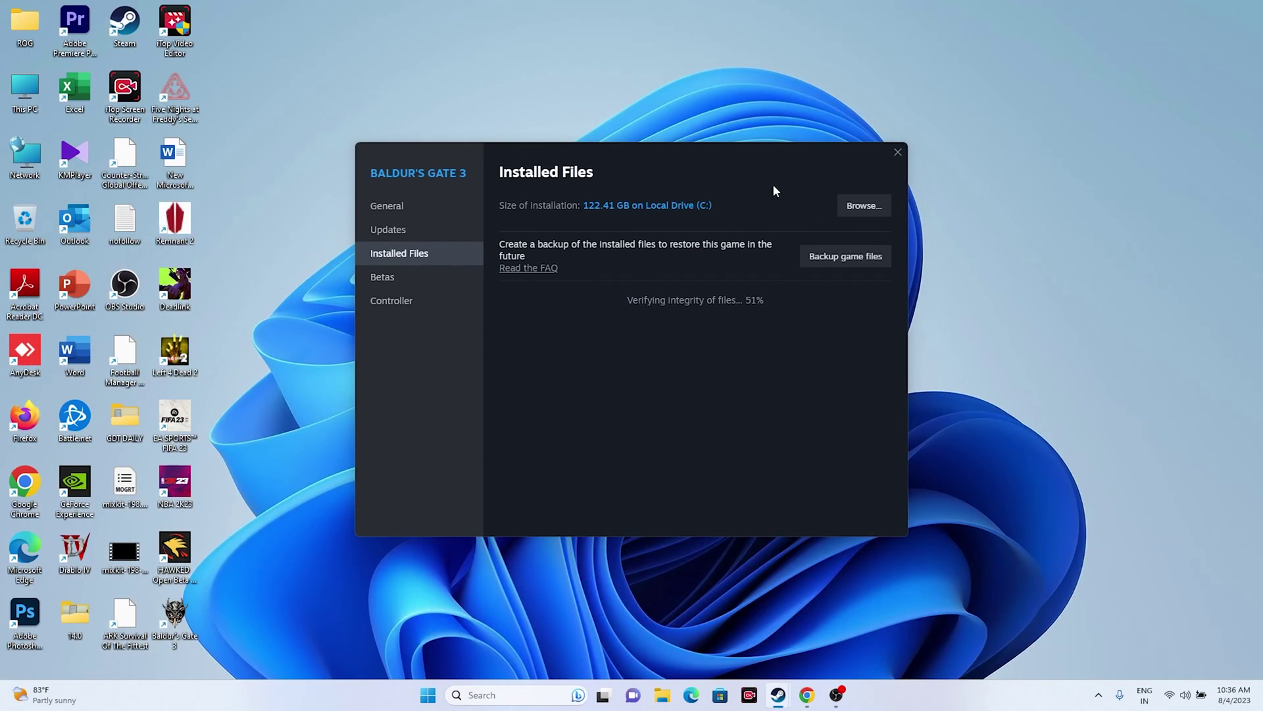
{"action": "left_click", "coordinate": [898, 152]}
{"action": "left_click", "coordinate": [777, 695]}
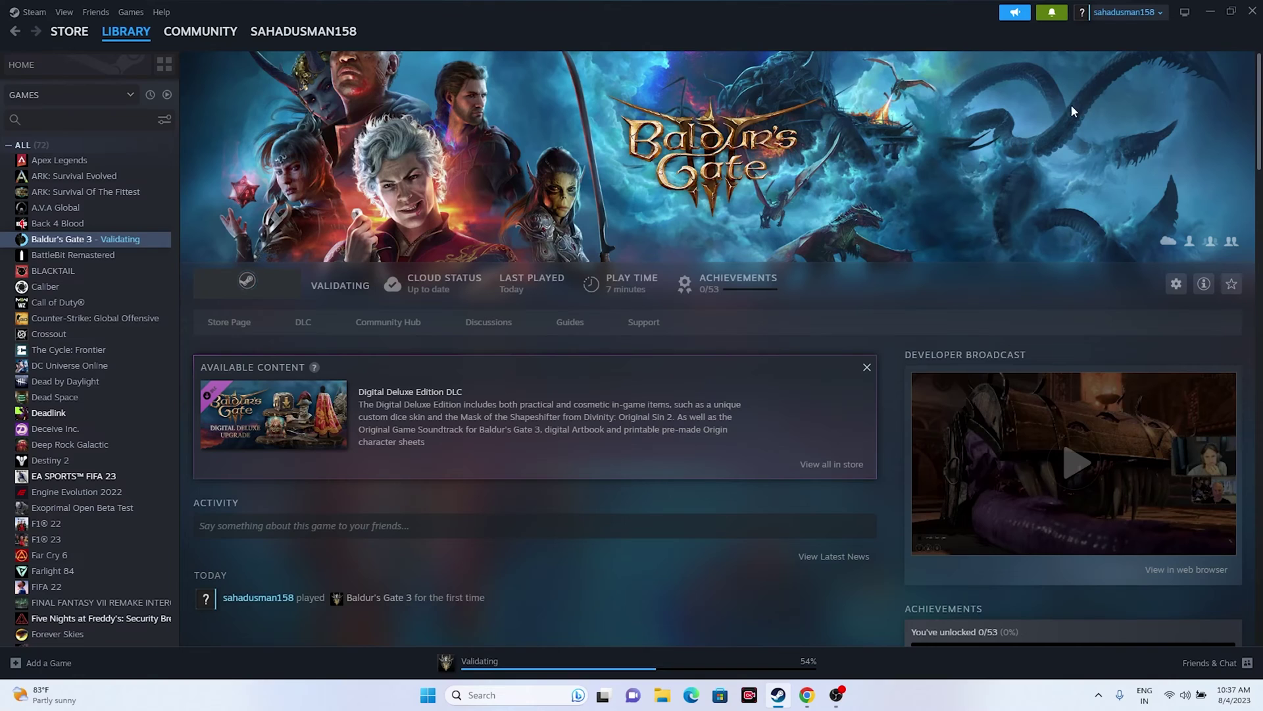
{"action": "left_click", "coordinate": [1210, 11]}
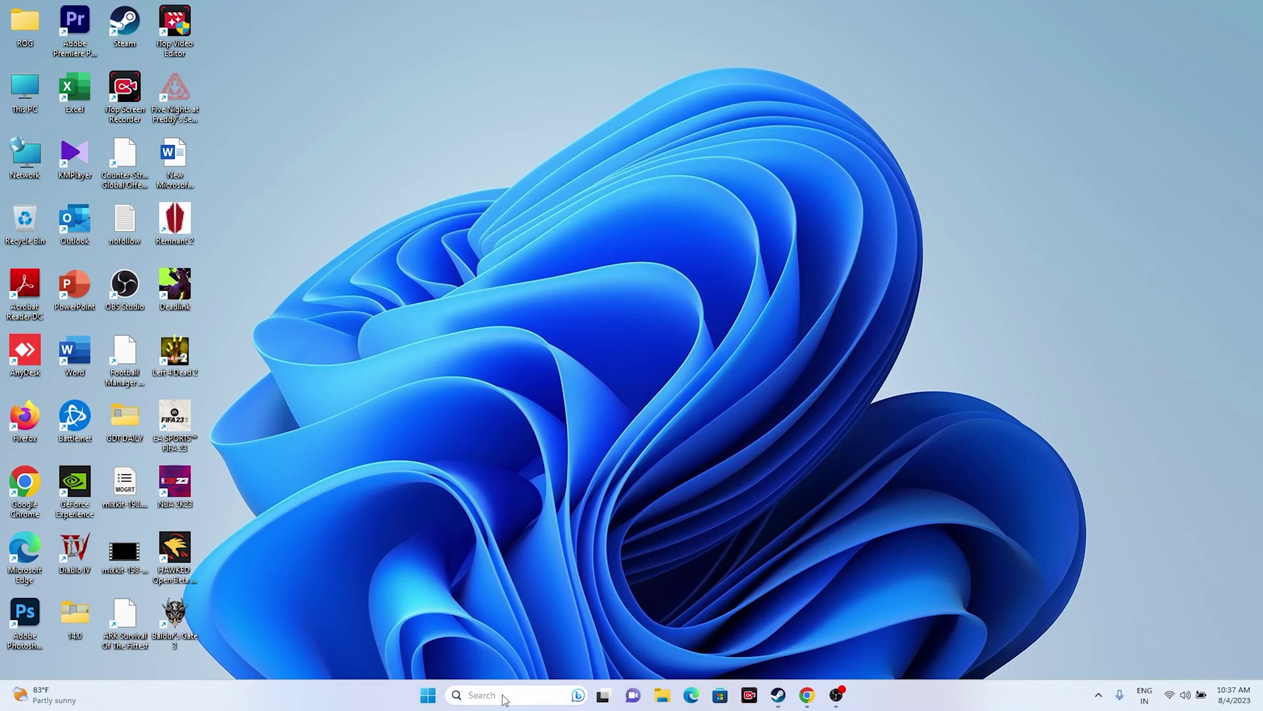
In Settings > Date & time, toggle automatic time zone off and back on.
{"action": "left_click", "coordinate": [504, 697]}
{"action": "left_click", "coordinate": [504, 314]}
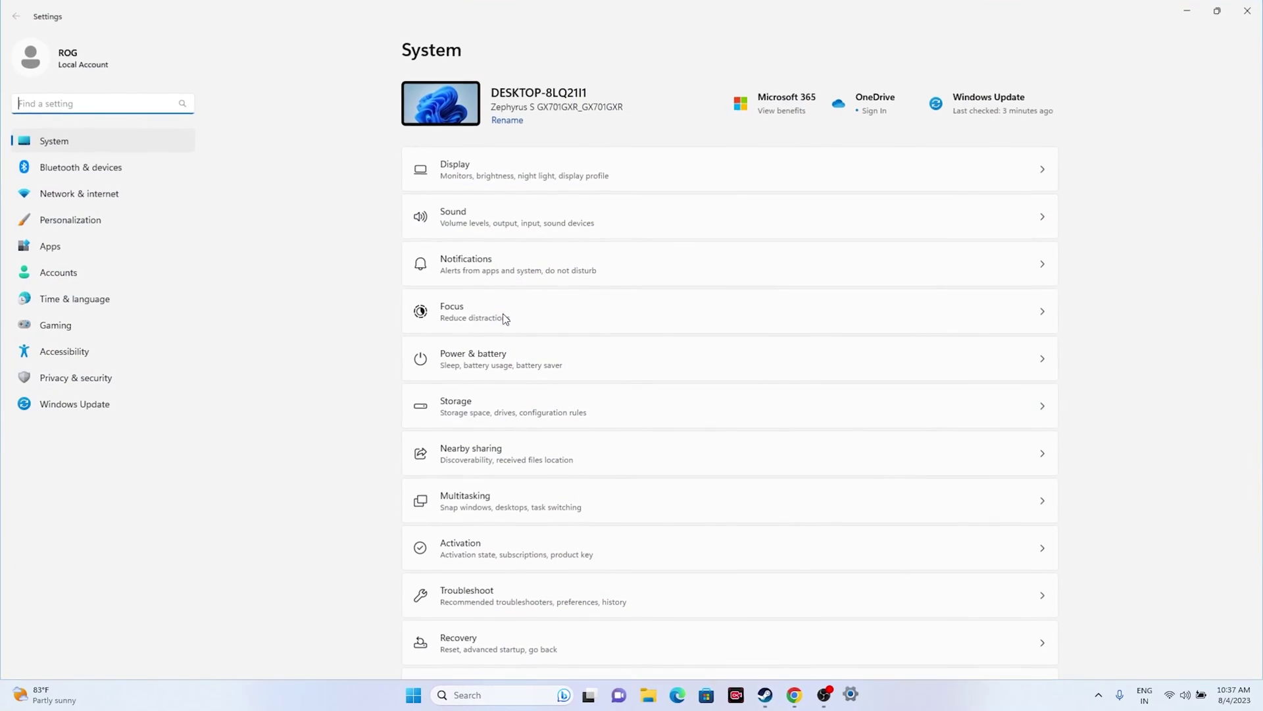
{"action": "left_click", "coordinate": [86, 298]}
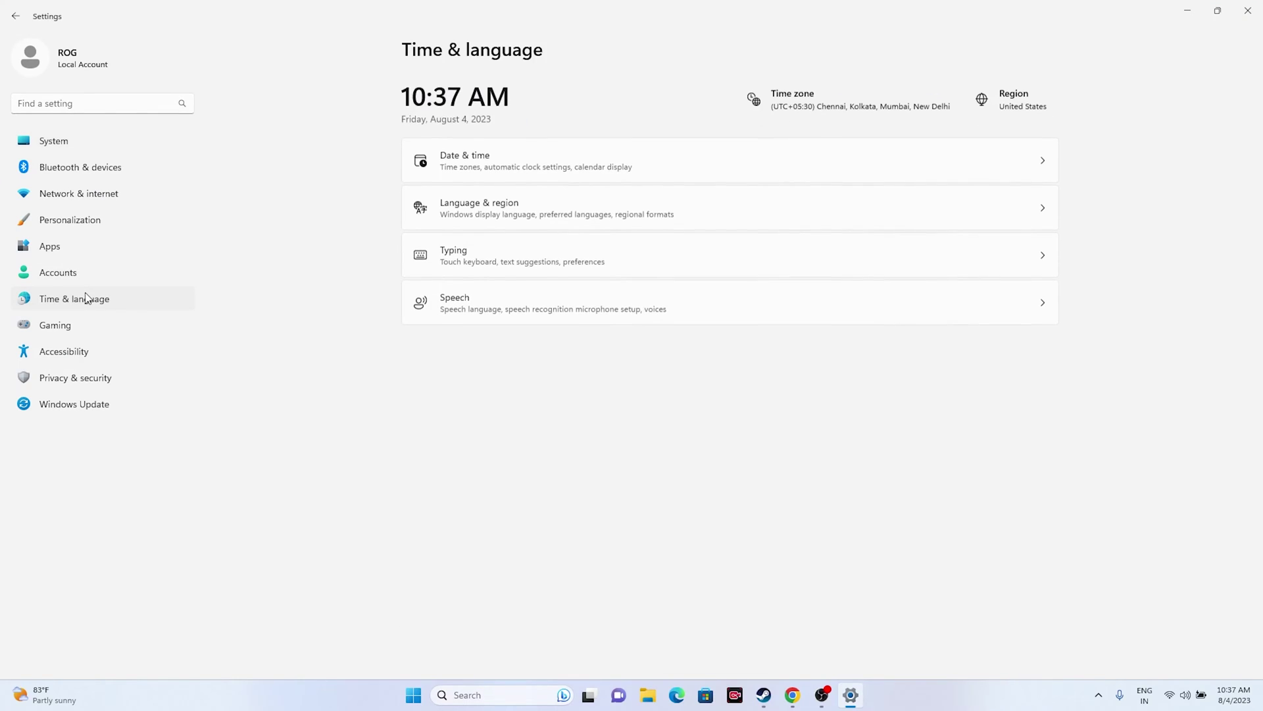
{"action": "left_click", "coordinate": [487, 158]}
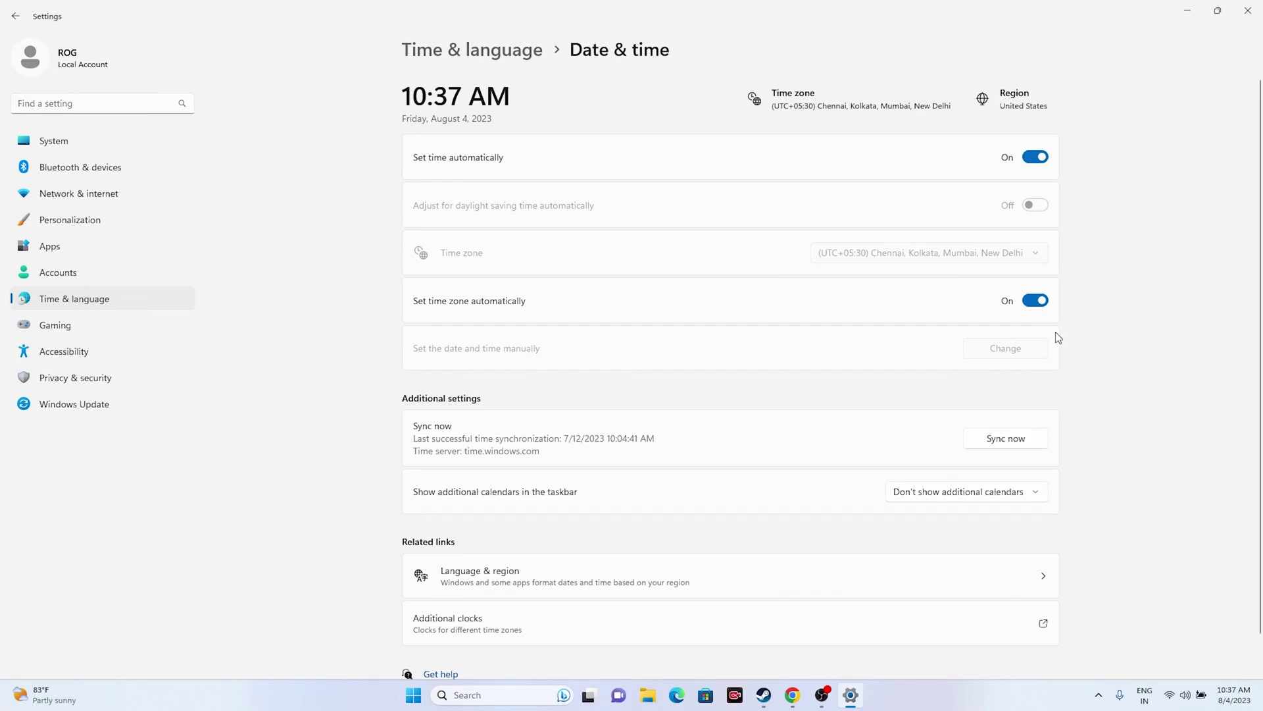
{"action": "left_click", "coordinate": [1032, 304]}
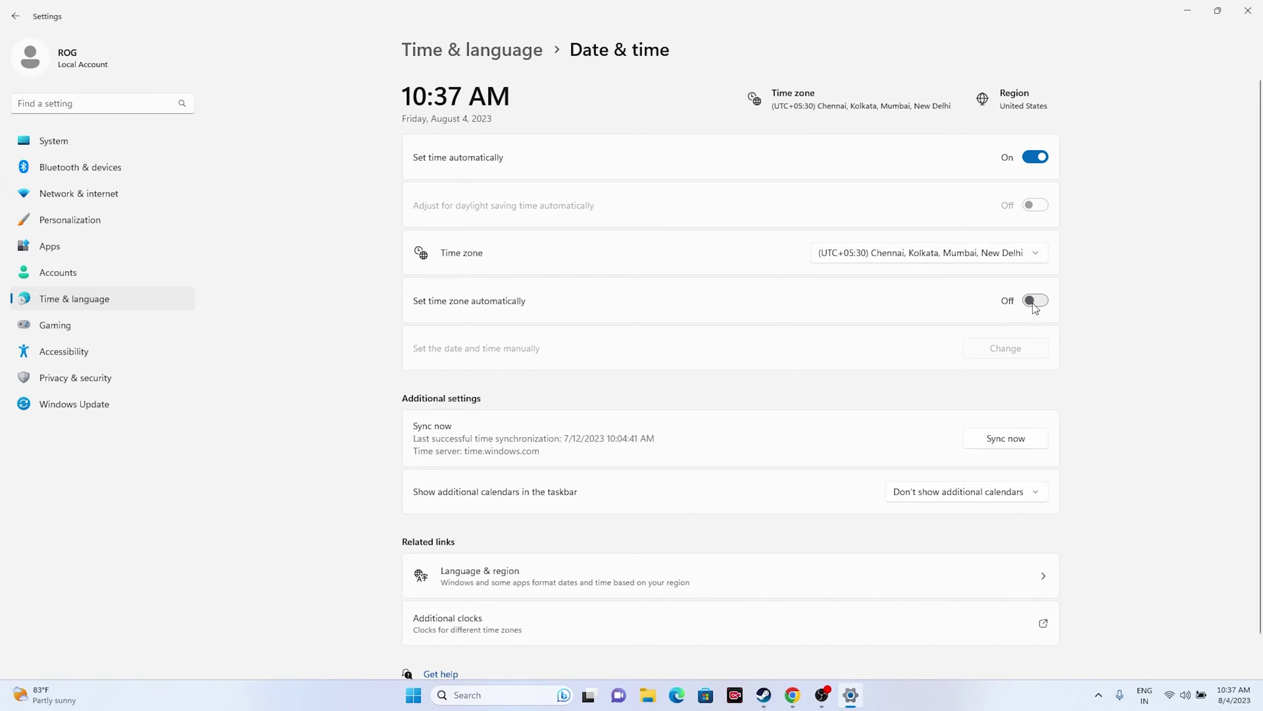
{"action": "left_click", "coordinate": [1035, 303]}
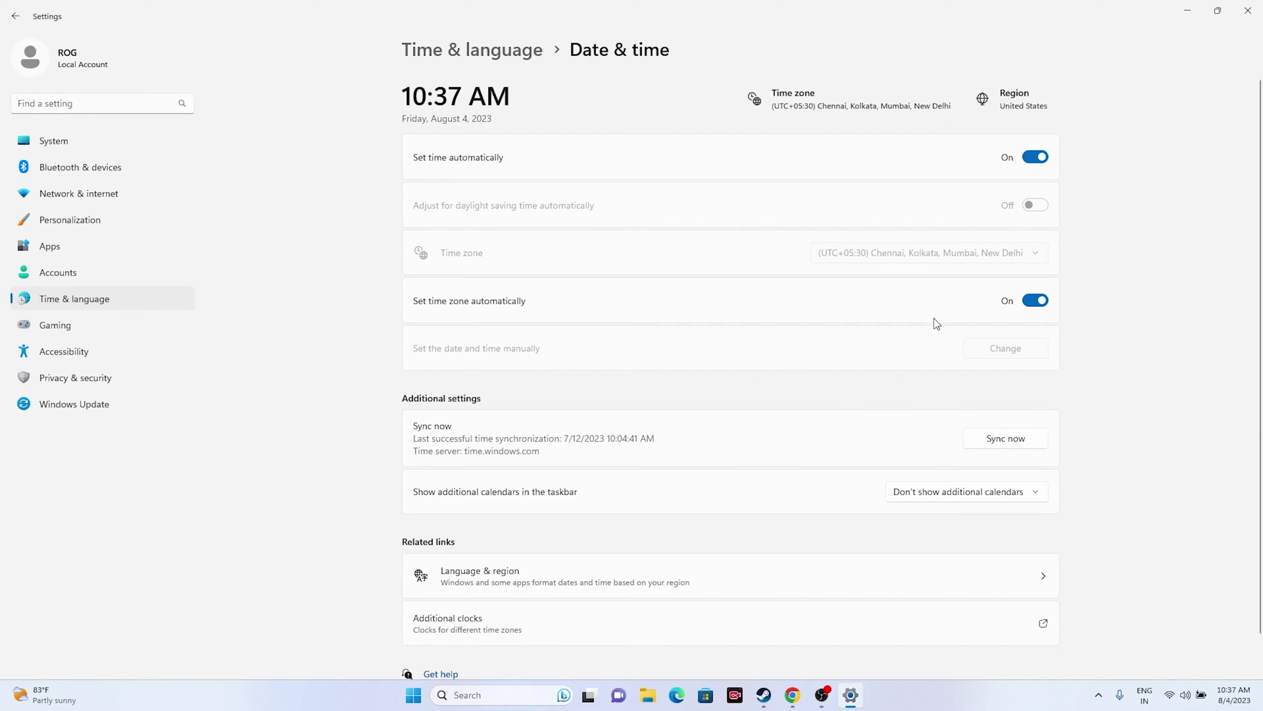
{"action": "left_click", "coordinate": [15, 16]}
Confirm Language & region's country is United States, then close Settings.
{"action": "left_click", "coordinate": [480, 214]}
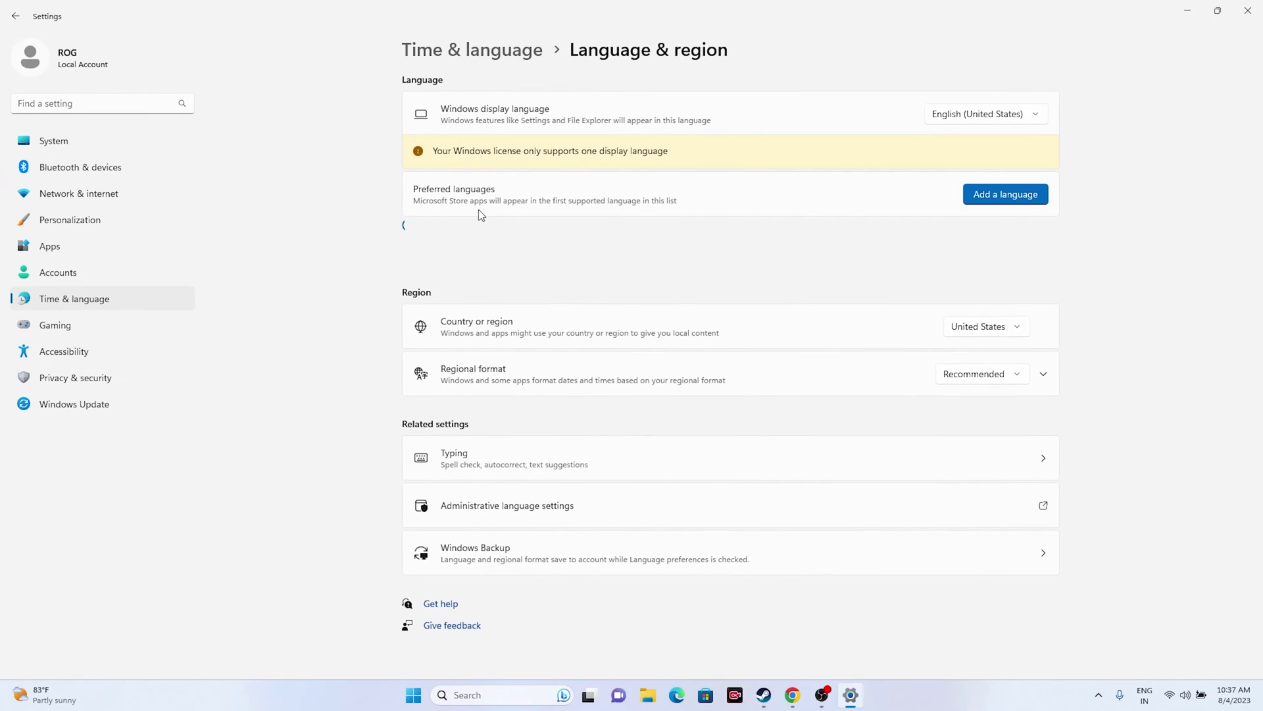
{"action": "left_click", "coordinate": [1021, 329]}
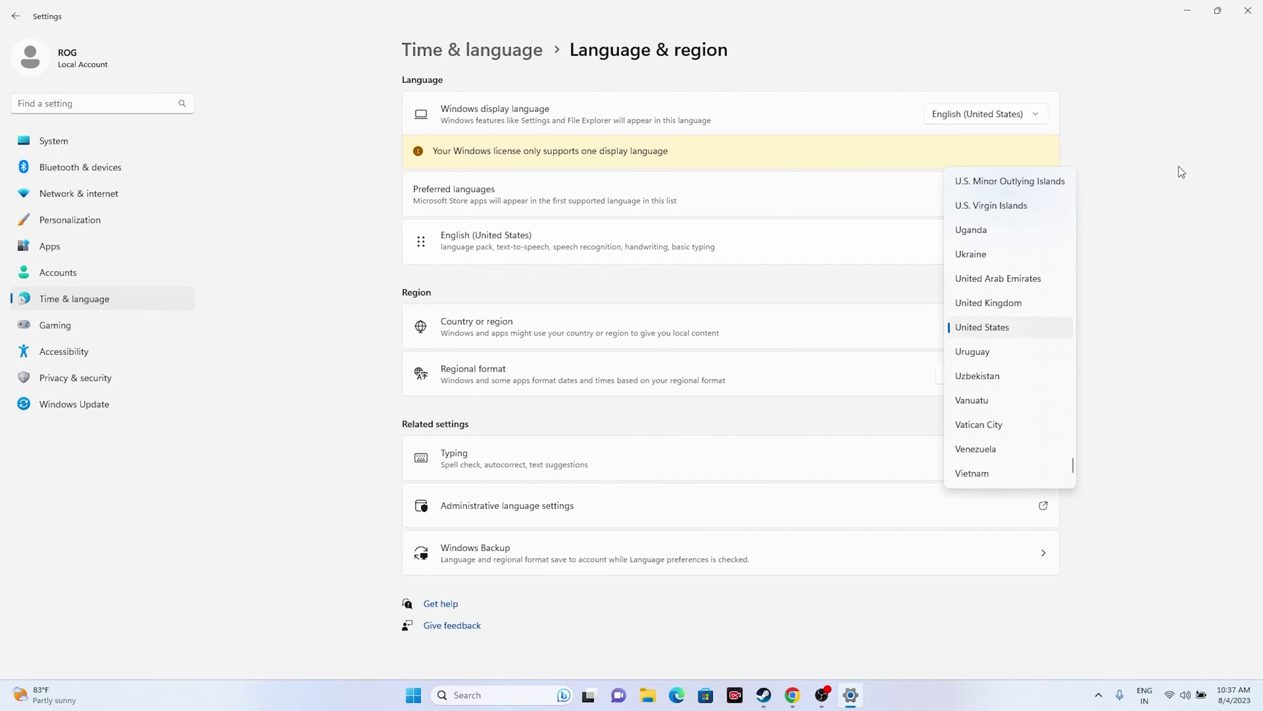
{"action": "left_click", "coordinate": [1254, 13]}
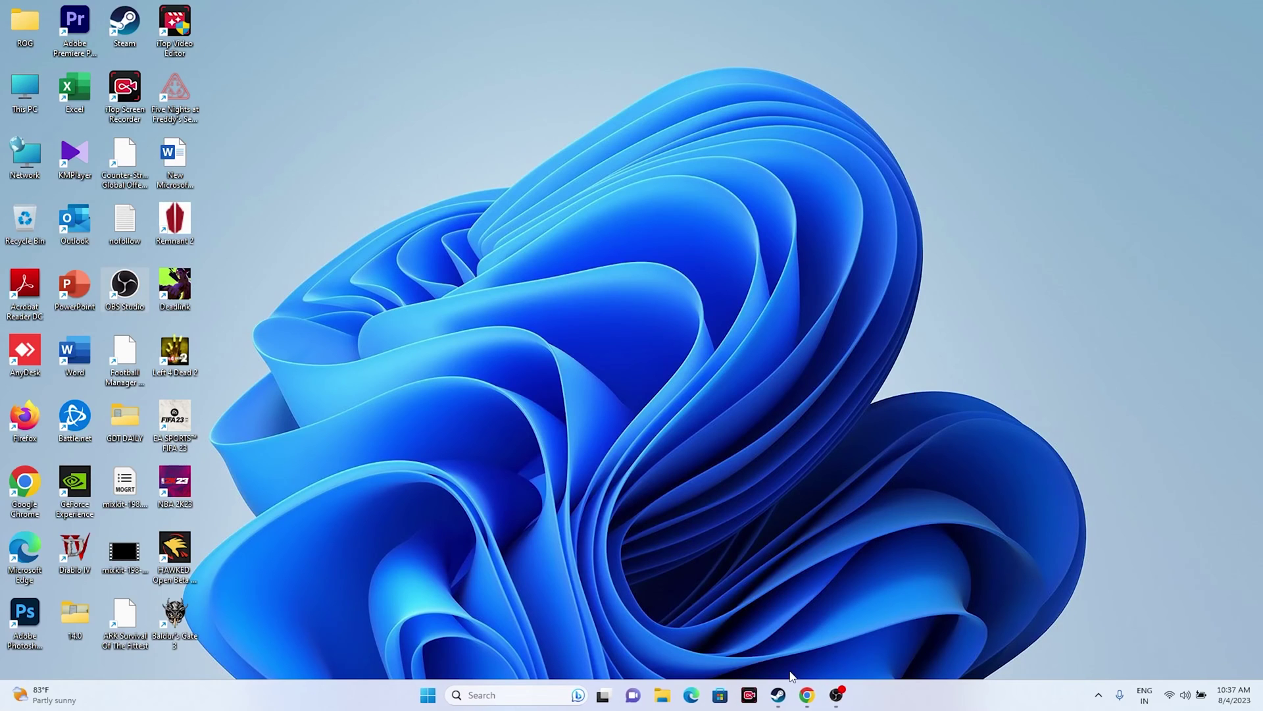
{"action": "left_click", "coordinate": [777, 695]}
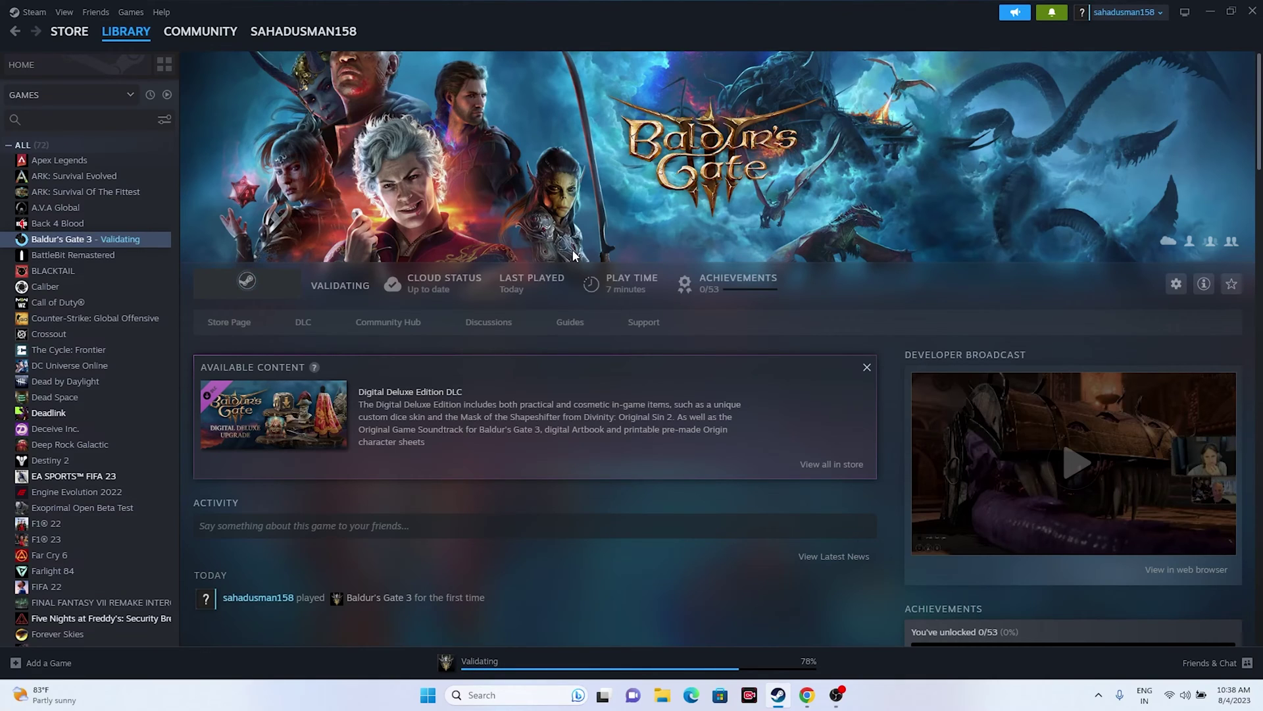
{"action": "left_click", "coordinate": [1210, 11]}
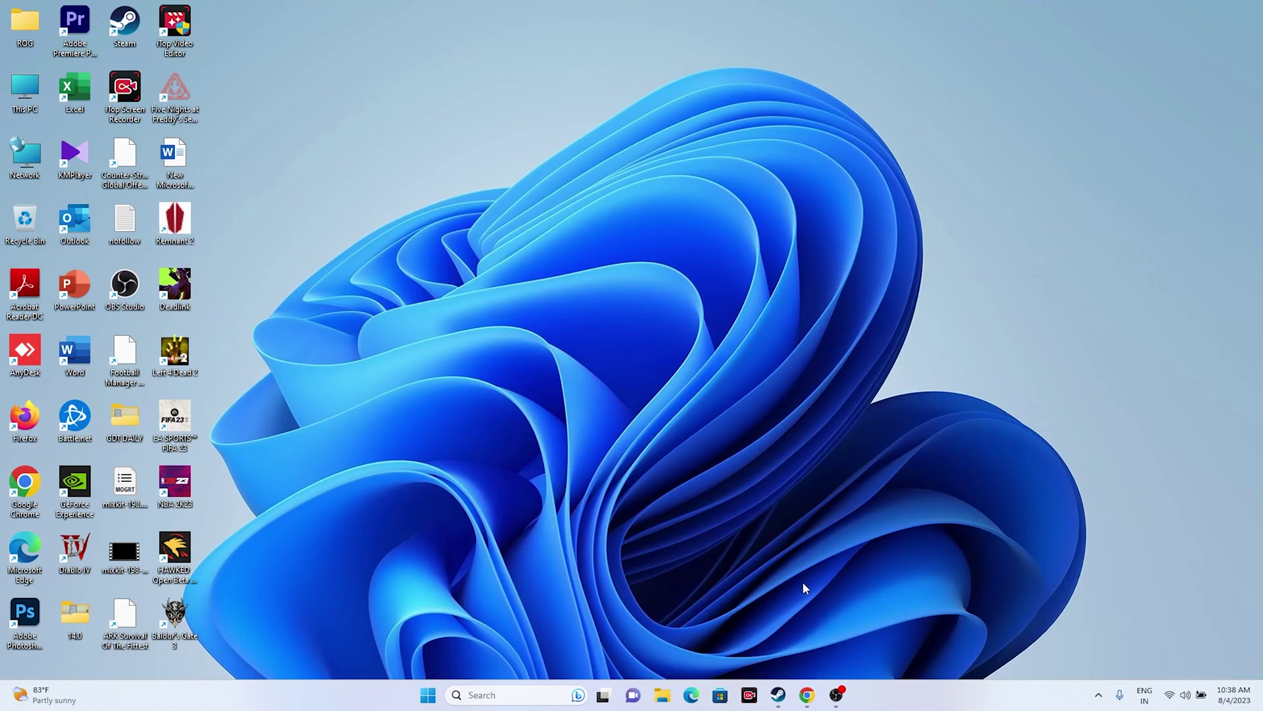
{"action": "left_click", "coordinate": [662, 696]}
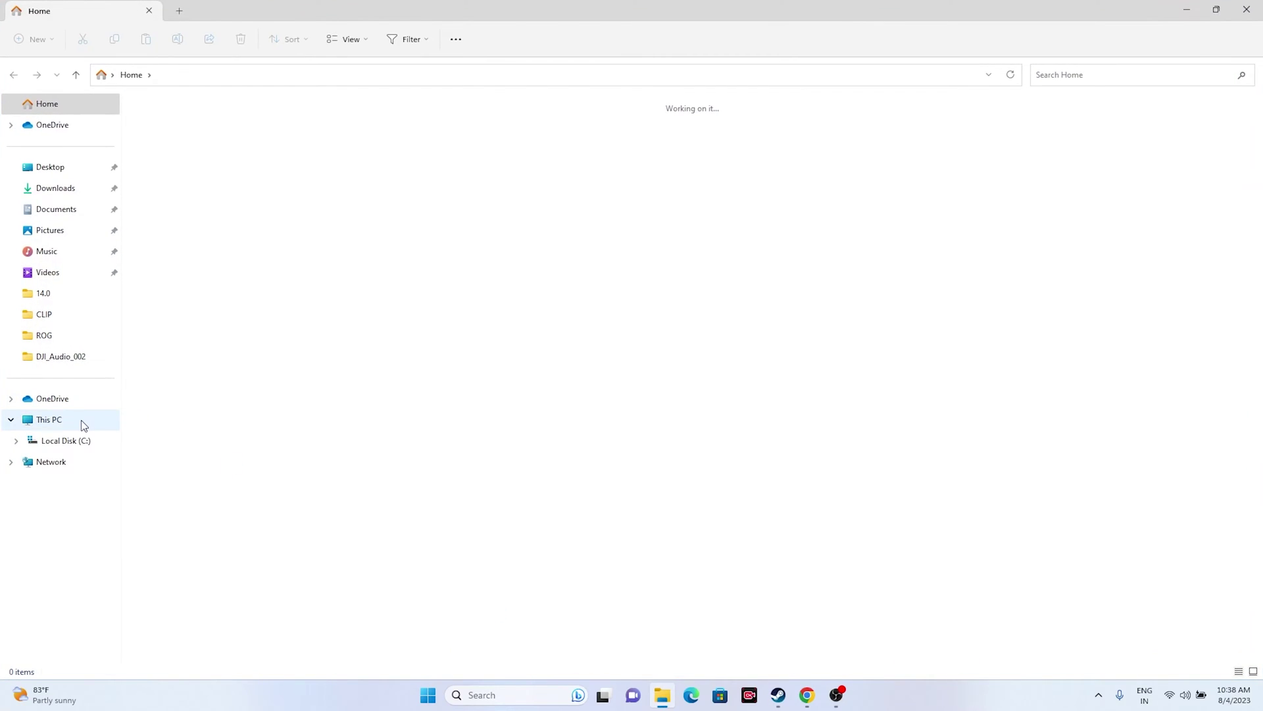
{"action": "left_click", "coordinate": [83, 422]}
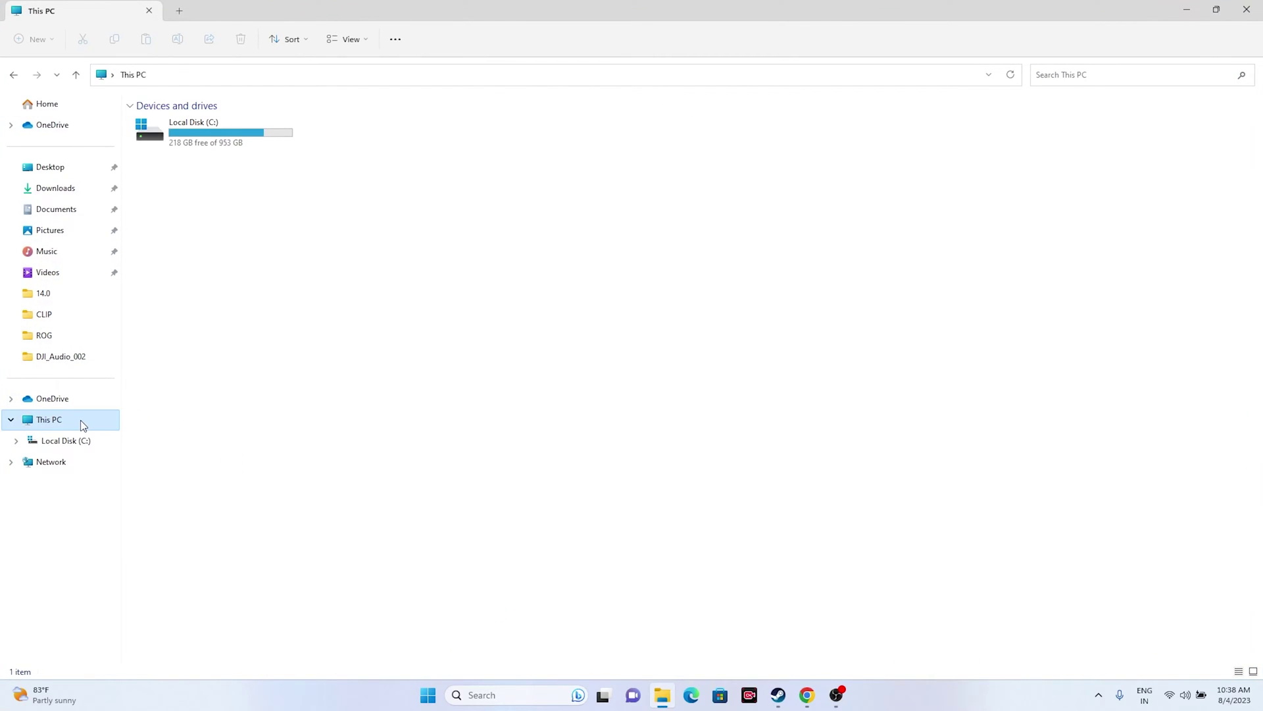
{"action": "left_click", "coordinate": [58, 212]}
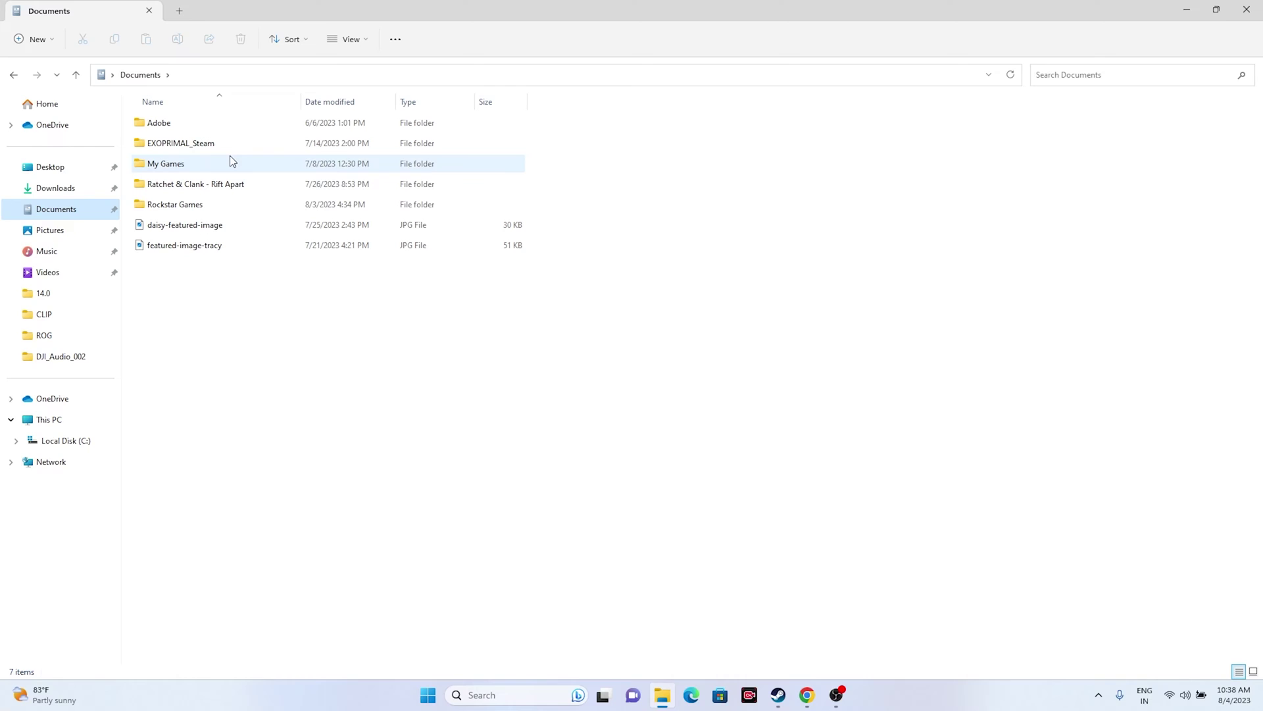
{"action": "mouse_move", "coordinate": [230, 157]}
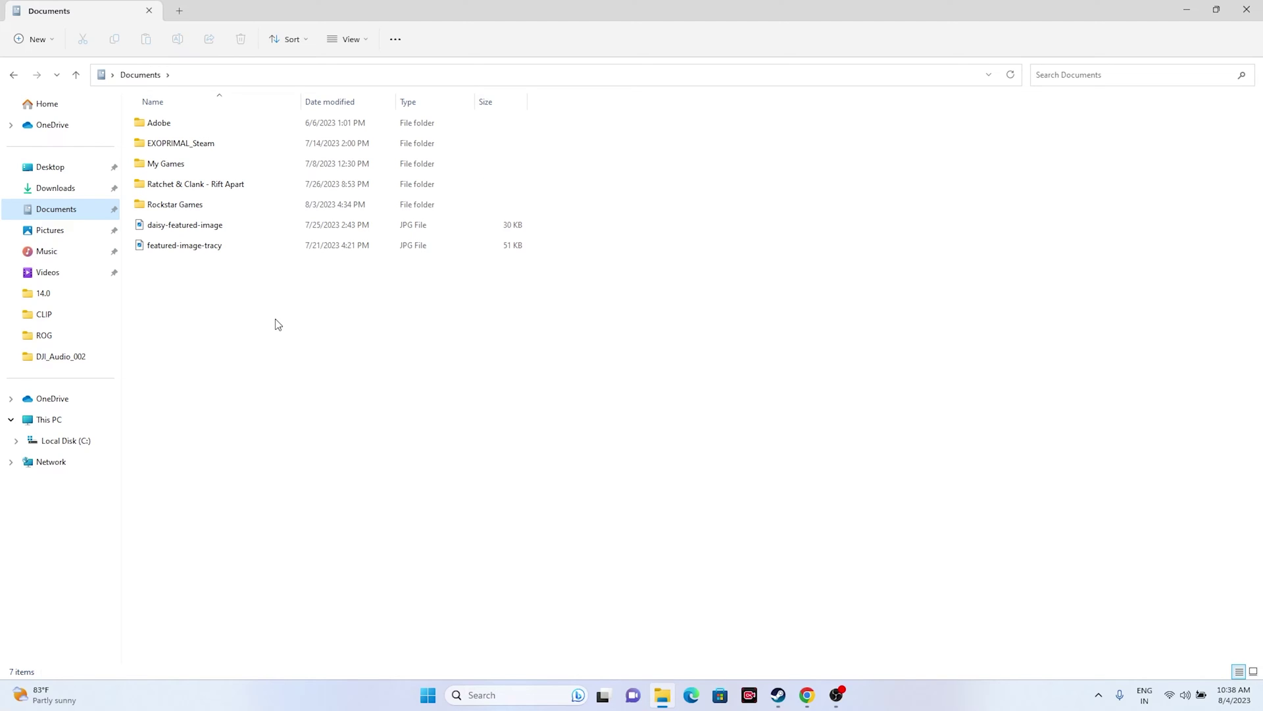
{"action": "left_click", "coordinate": [1253, 9]}
Check Steam's validation progress, minimise Steam, and open Windows search.
{"action": "left_click", "coordinate": [780, 700]}
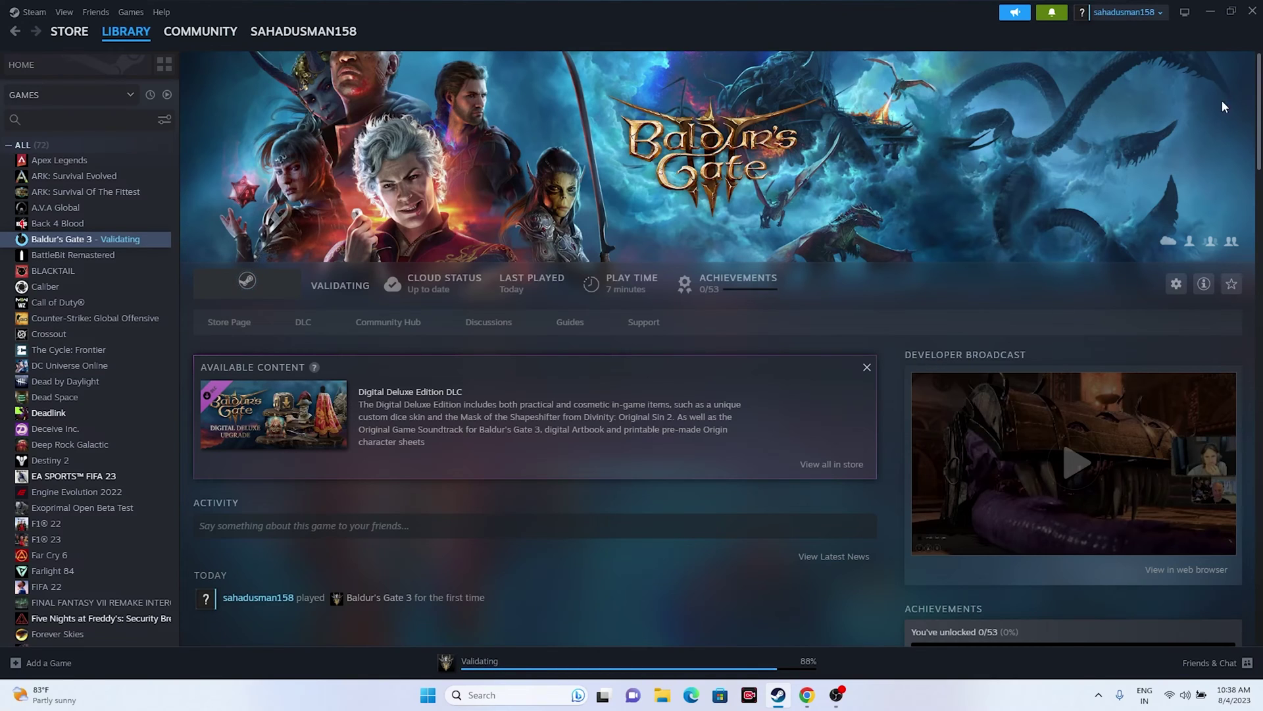
{"action": "left_click", "coordinate": [1210, 11]}
{"action": "left_click", "coordinate": [500, 694]}
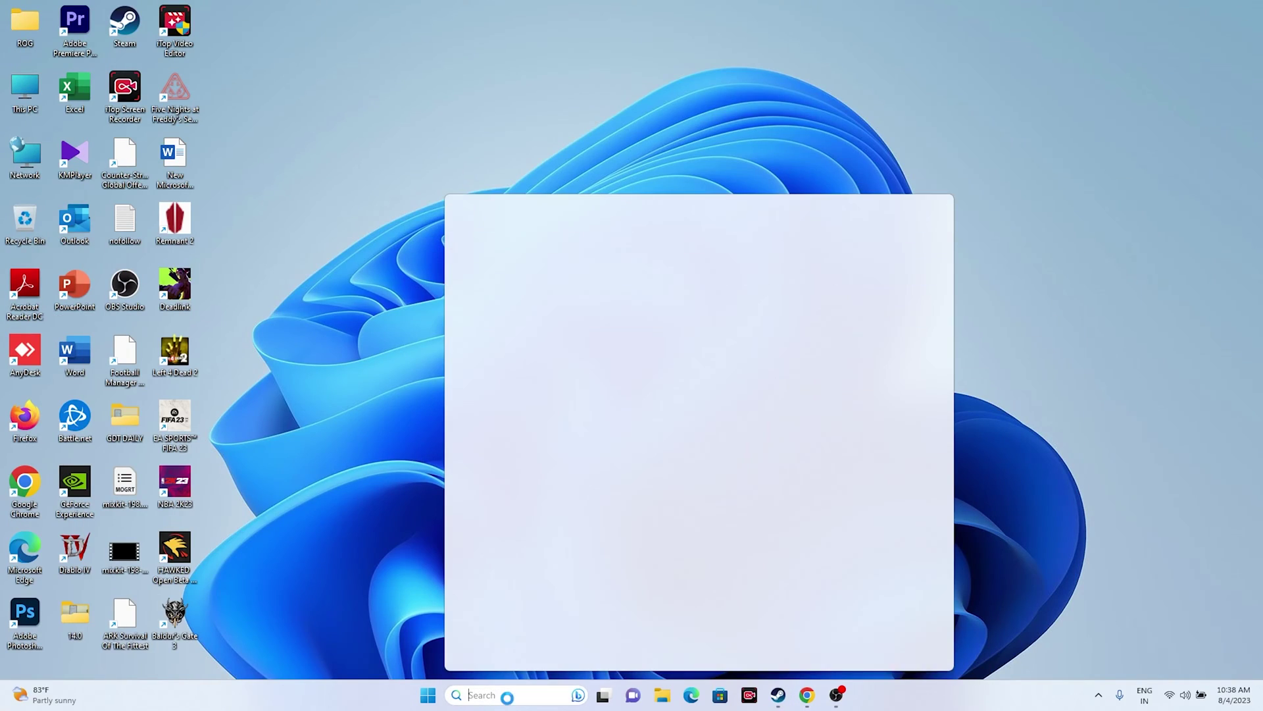
Open Windows Defender Firewall's allowed apps list in Control Panel and unlock it for editing.
{"action": "left_click", "coordinate": [508, 249]}
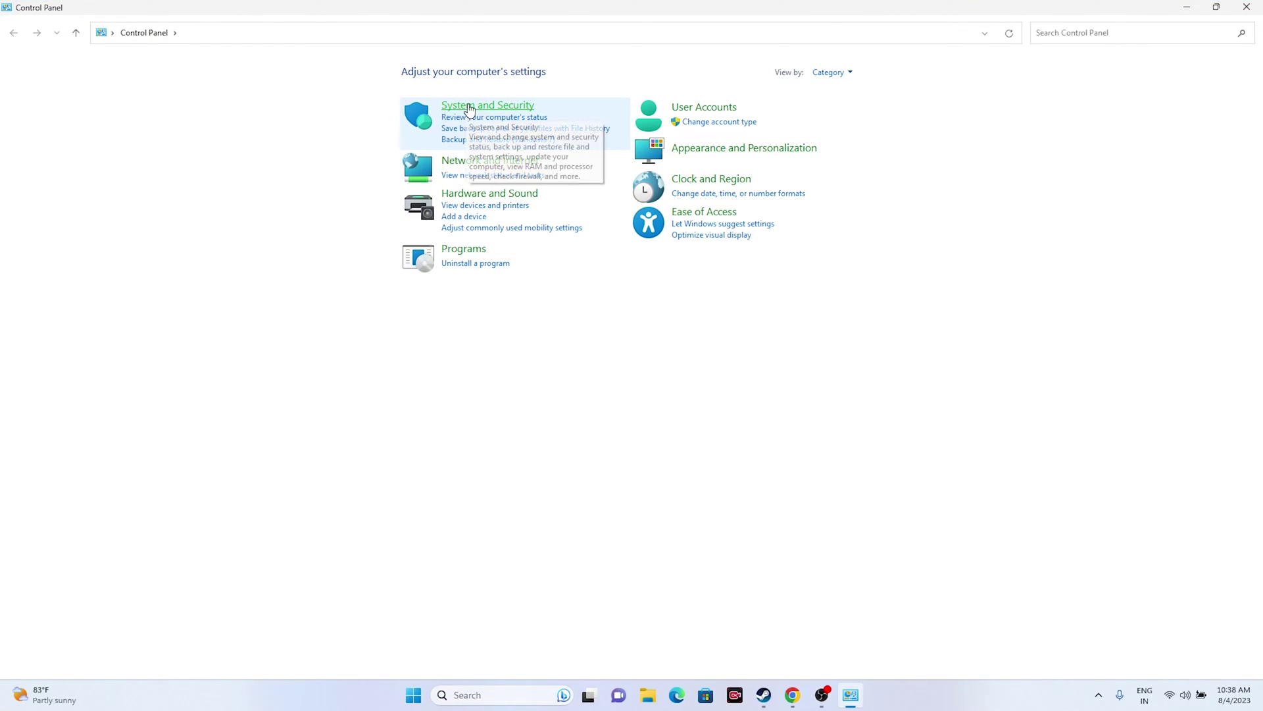
{"action": "left_click", "coordinate": [468, 106]}
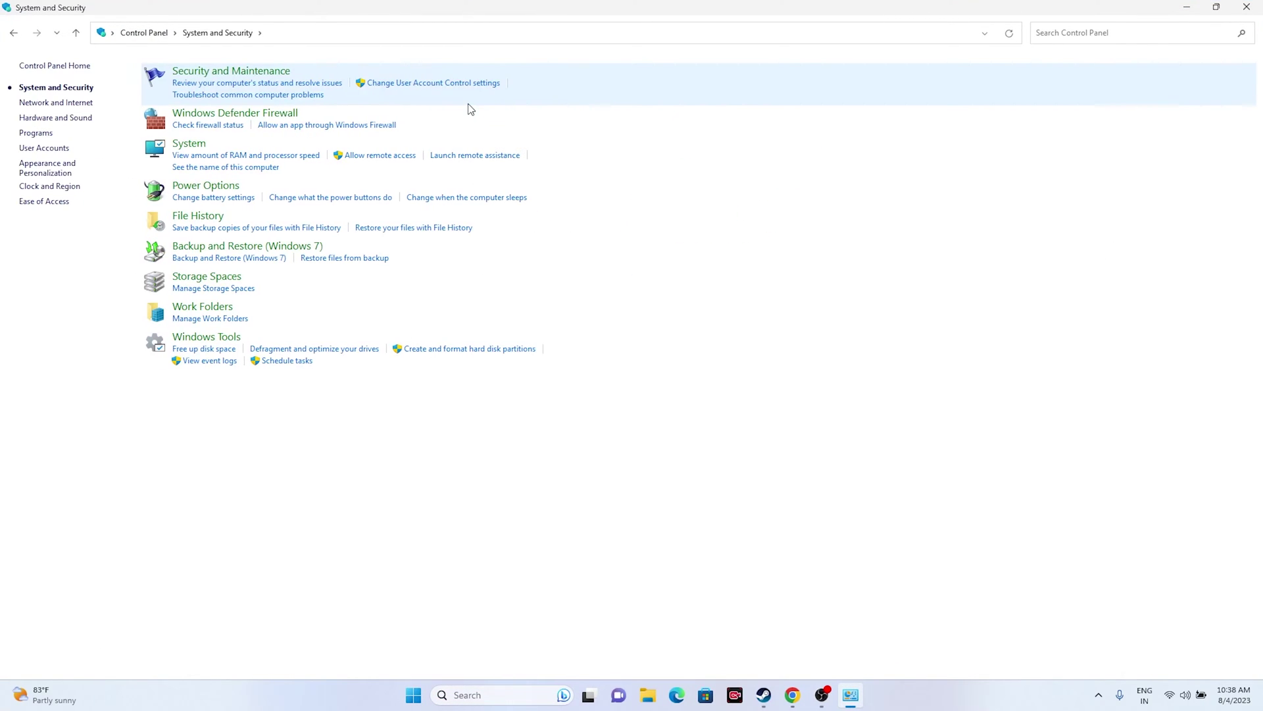
{"action": "left_click", "coordinate": [215, 117]}
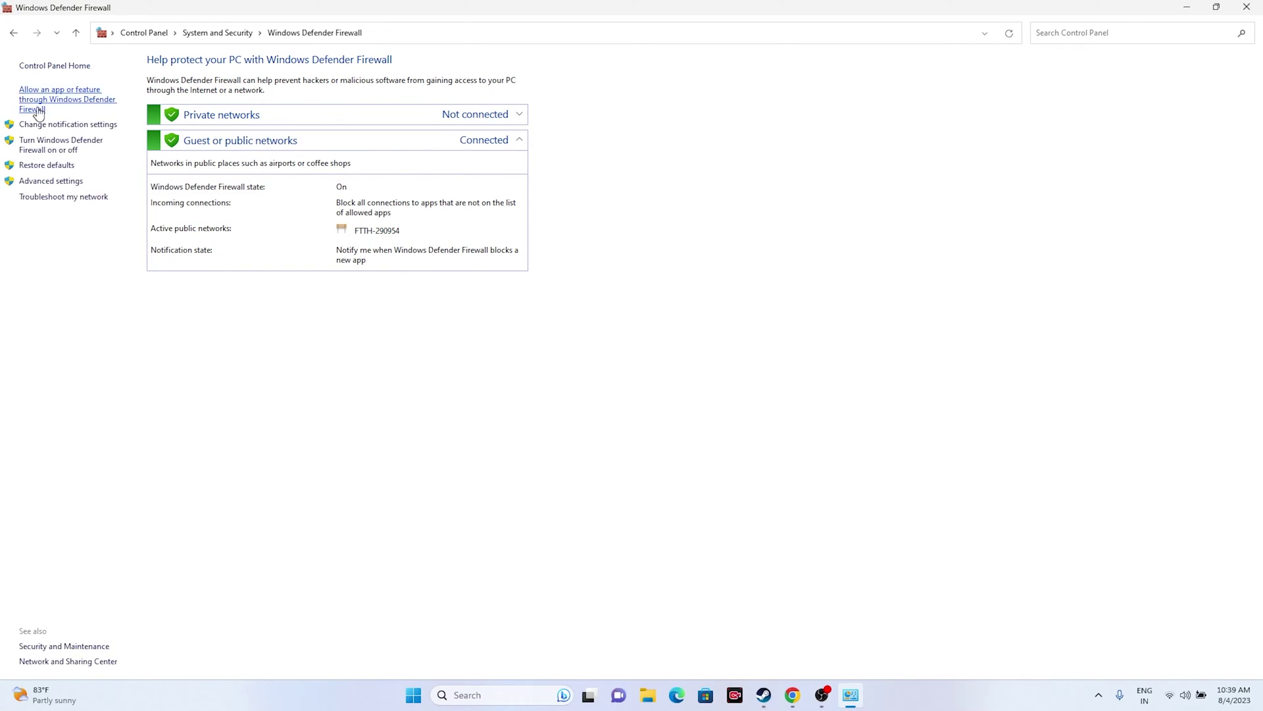
{"action": "left_click", "coordinate": [28, 103]}
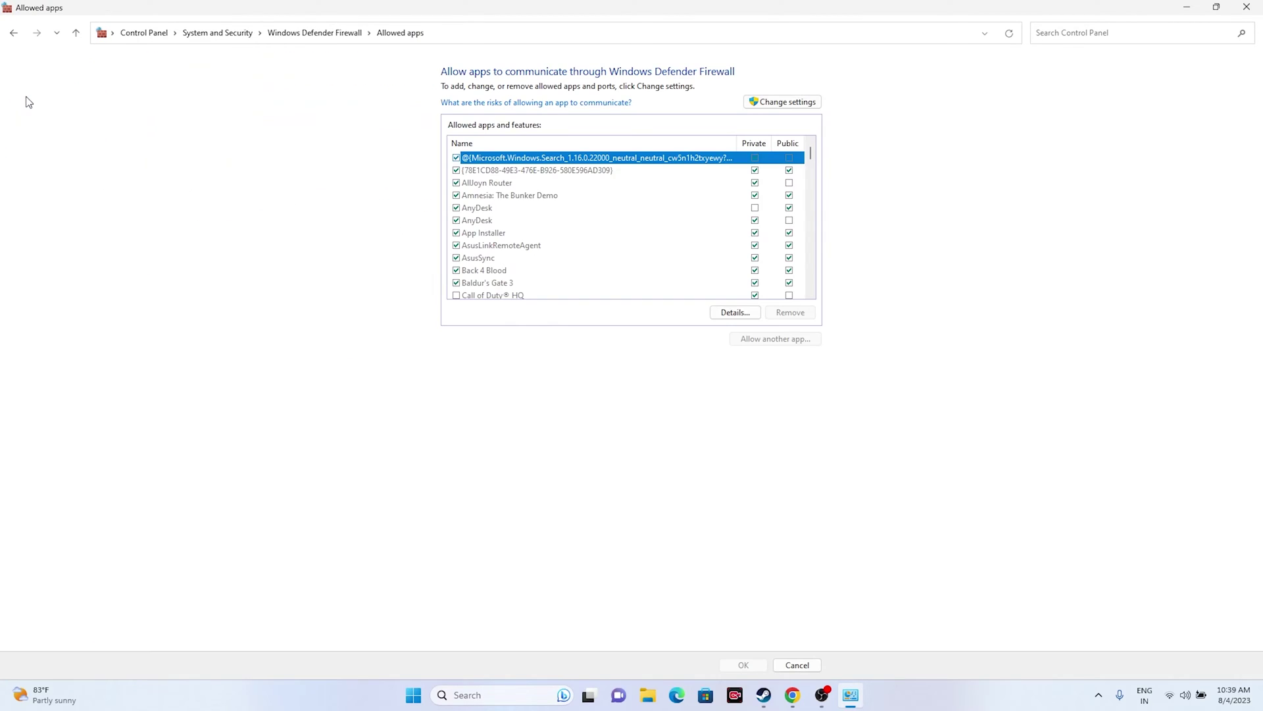
{"action": "scroll", "coordinate": [509, 218], "scroll_direction": "down", "scroll_amount": 2}
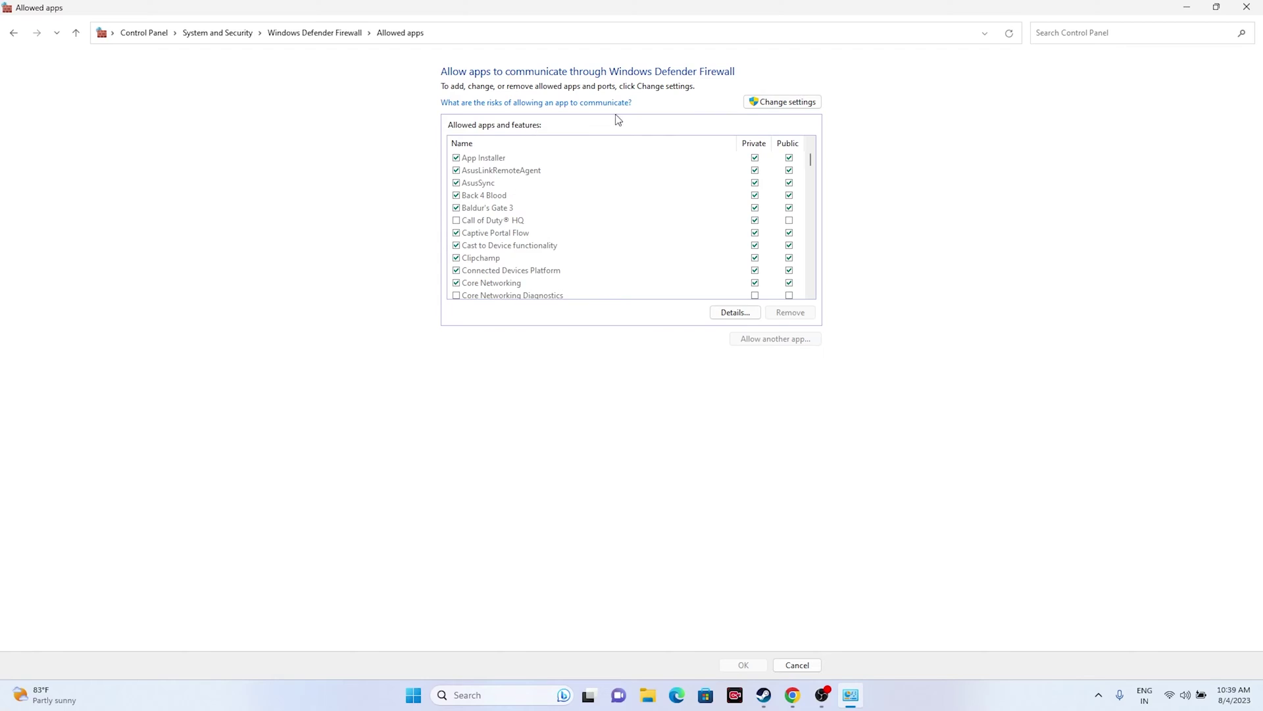
{"action": "left_click", "coordinate": [778, 104]}
Under Allow another app, browse to C:\Program Files (x86)\Steam\steamapps\common\Baldurs Gate 3\bin.
{"action": "left_click", "coordinate": [794, 337]}
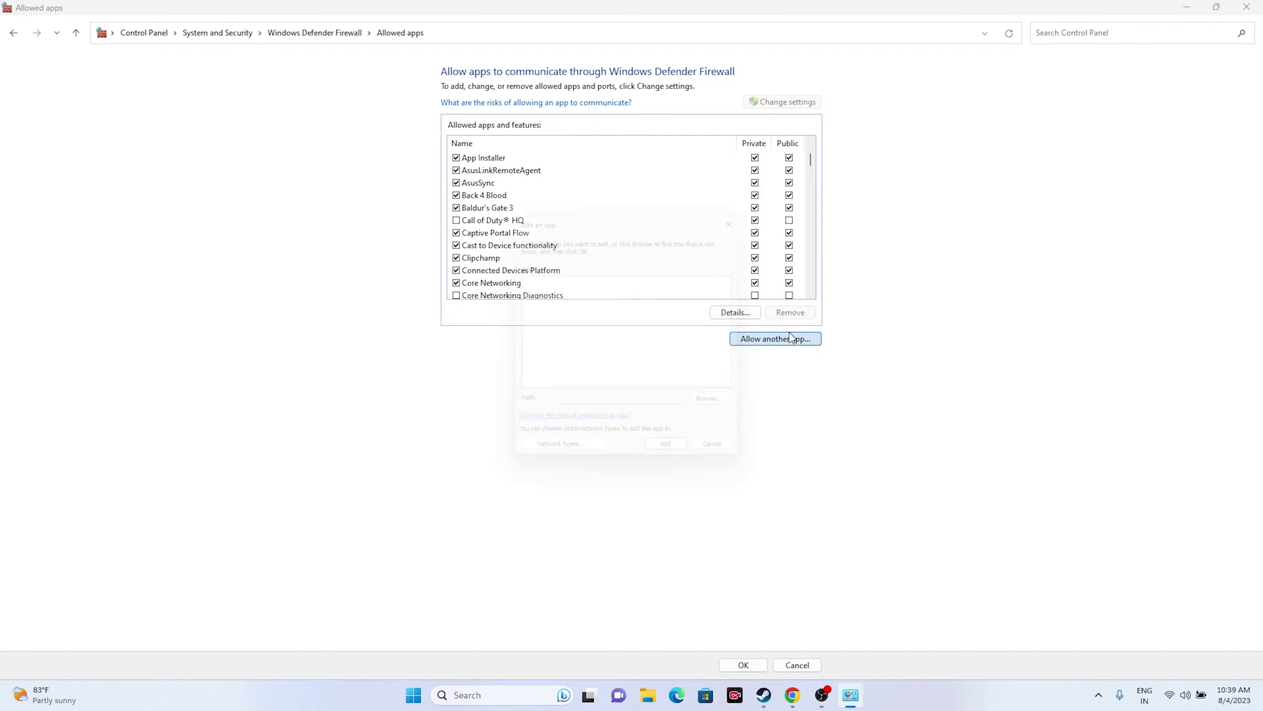
{"action": "left_click", "coordinate": [722, 412]}
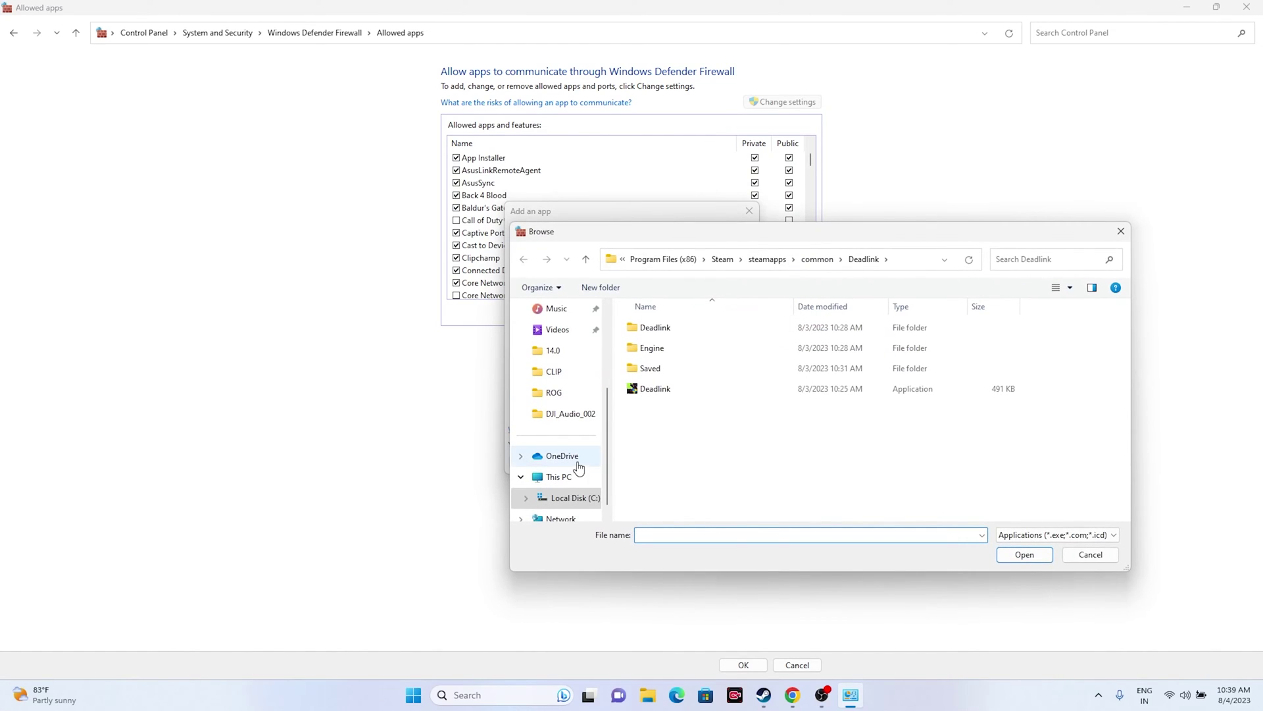
{"action": "left_click", "coordinate": [561, 476]}
{"action": "double_click", "coordinate": [707, 349]}
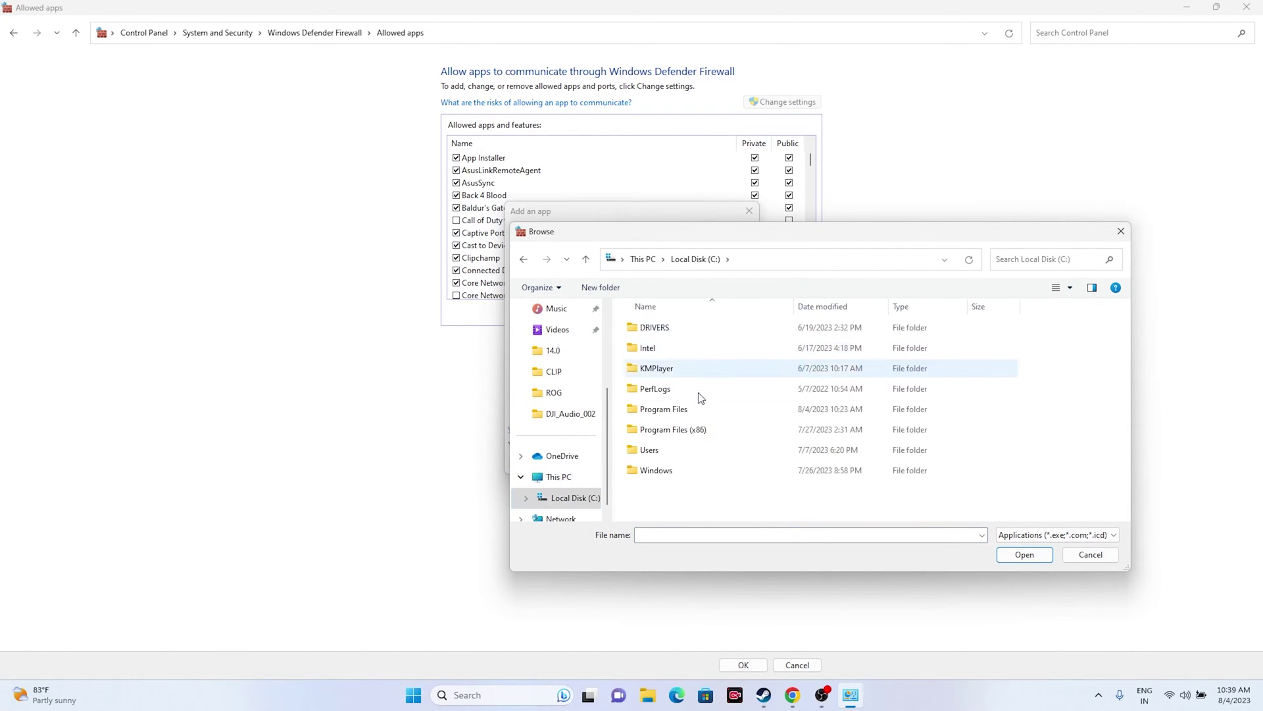
{"action": "double_click", "coordinate": [699, 428]}
{"action": "scroll", "coordinate": [699, 426], "scroll_direction": "down", "scroll_amount": 4}
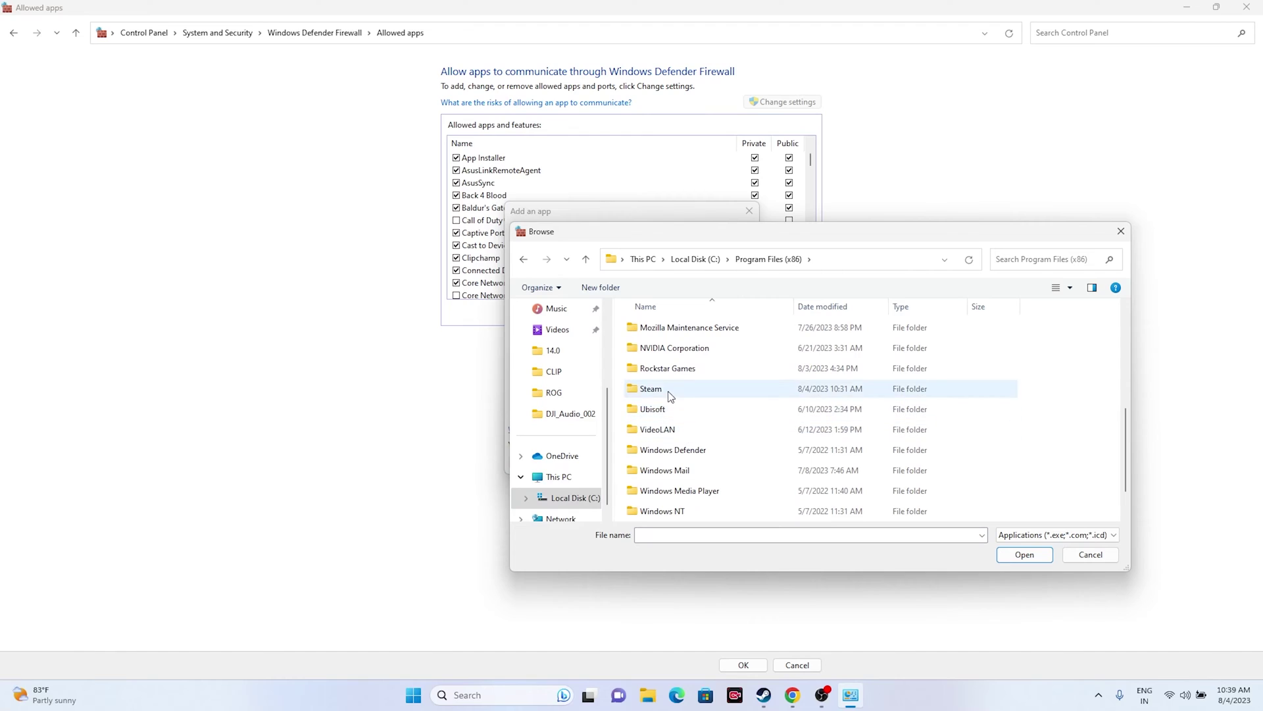
{"action": "double_click", "coordinate": [671, 397]}
{"action": "scroll", "coordinate": [681, 385], "scroll_direction": "down", "scroll_amount": 4}
{"action": "double_click", "coordinate": [686, 409]}
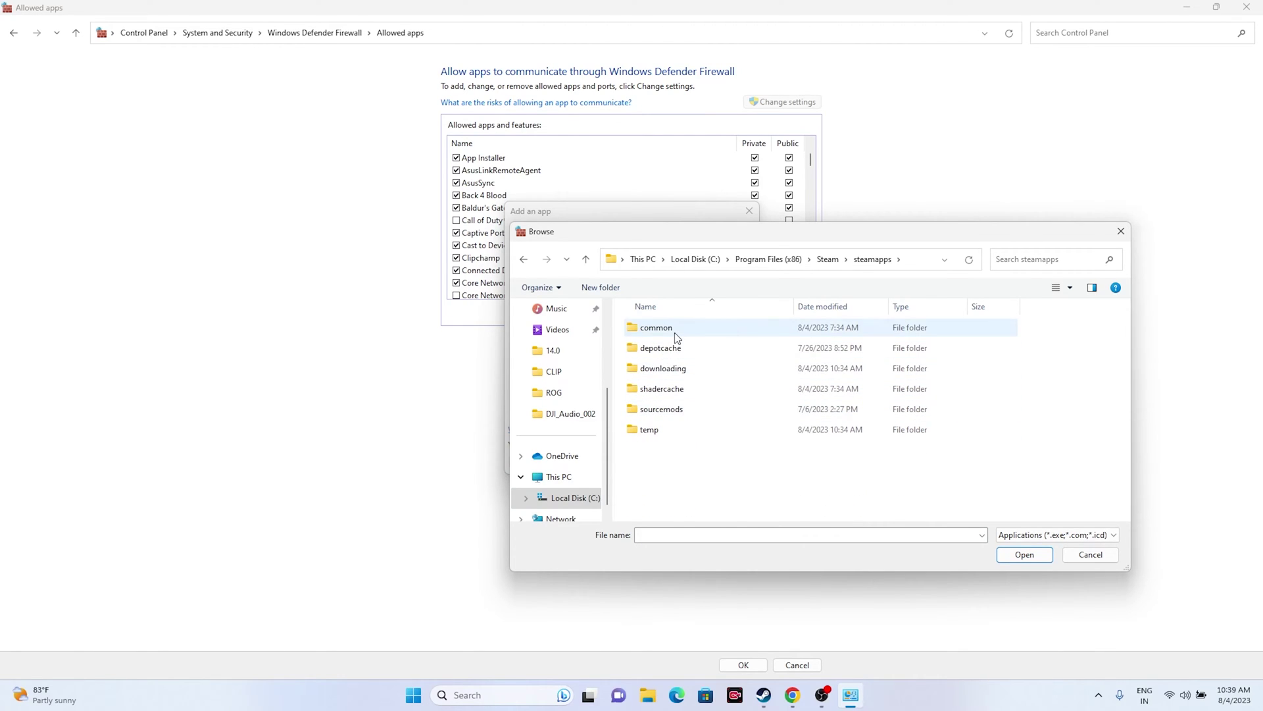
{"action": "double_click", "coordinate": [678, 330]}
{"action": "scroll", "coordinate": [687, 372], "scroll_direction": "down", "scroll_amount": 1}
{"action": "double_click", "coordinate": [683, 327]}
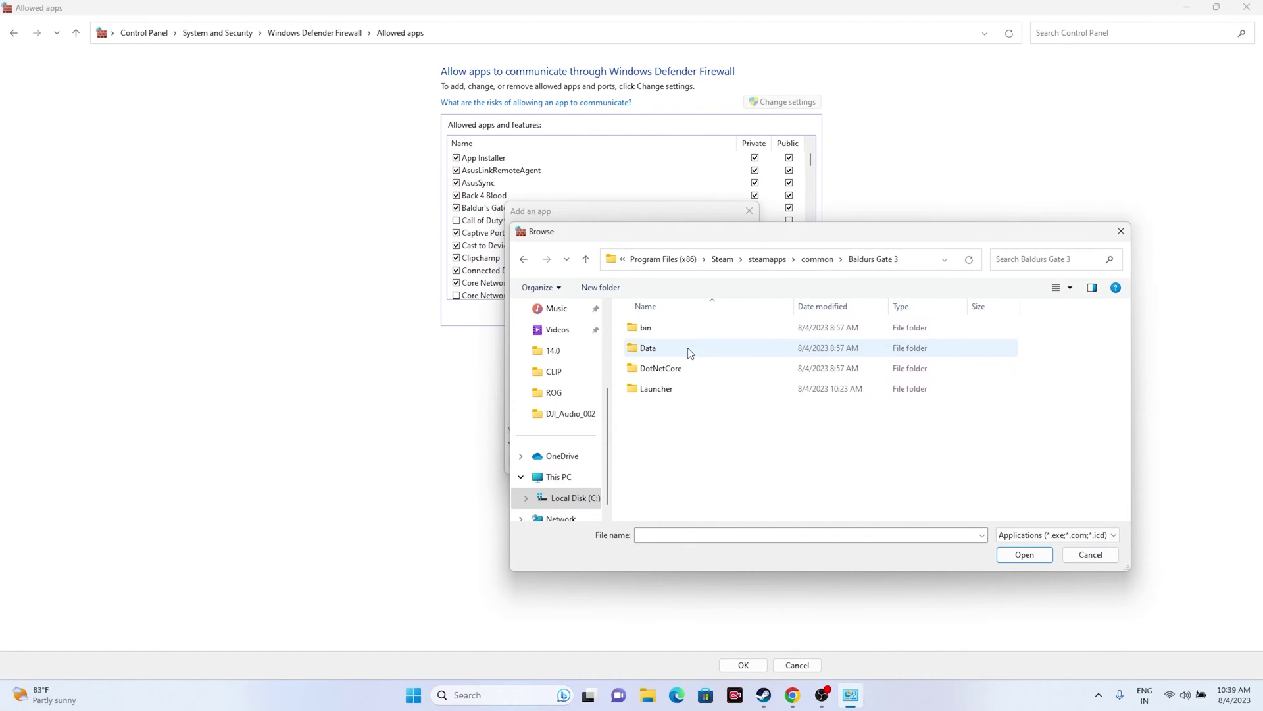
{"action": "left_click", "coordinate": [672, 333]}
{"action": "double_click", "coordinate": [672, 333]}
Add bg3.exe to the firewall's allowed apps and close the window.
{"action": "left_click", "coordinate": [671, 326]}
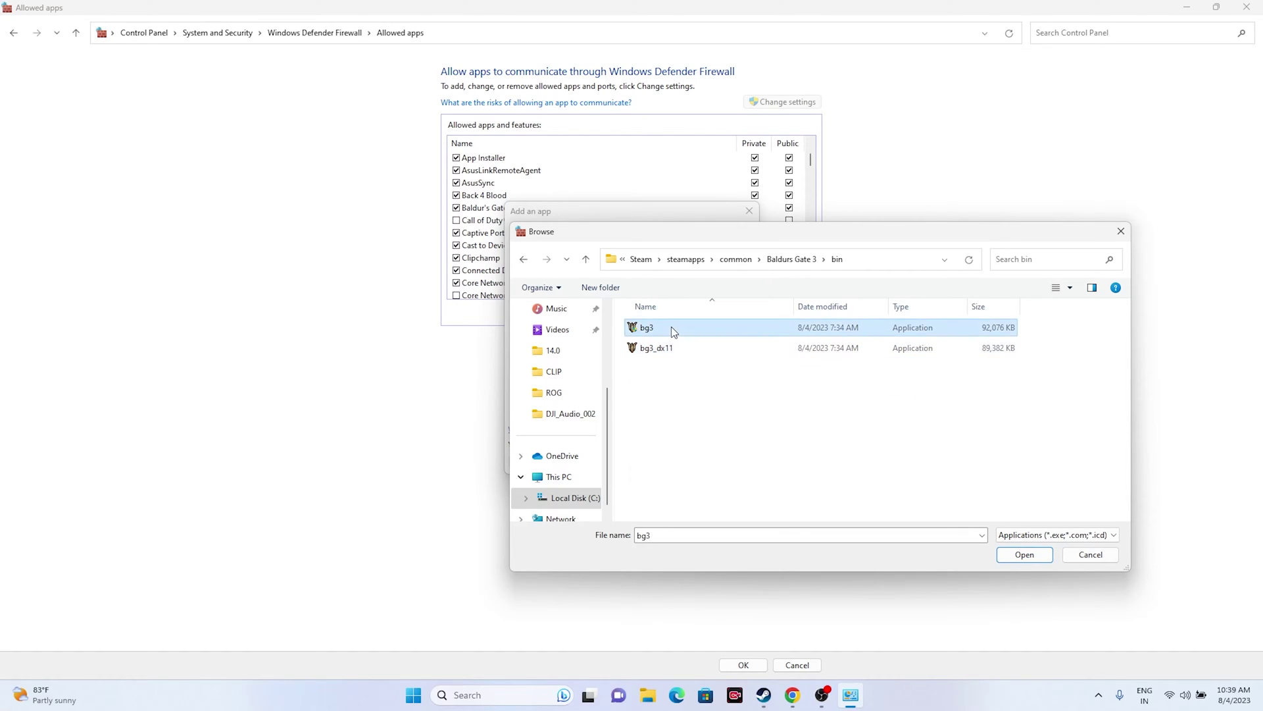
{"action": "left_click", "coordinate": [1036, 563]}
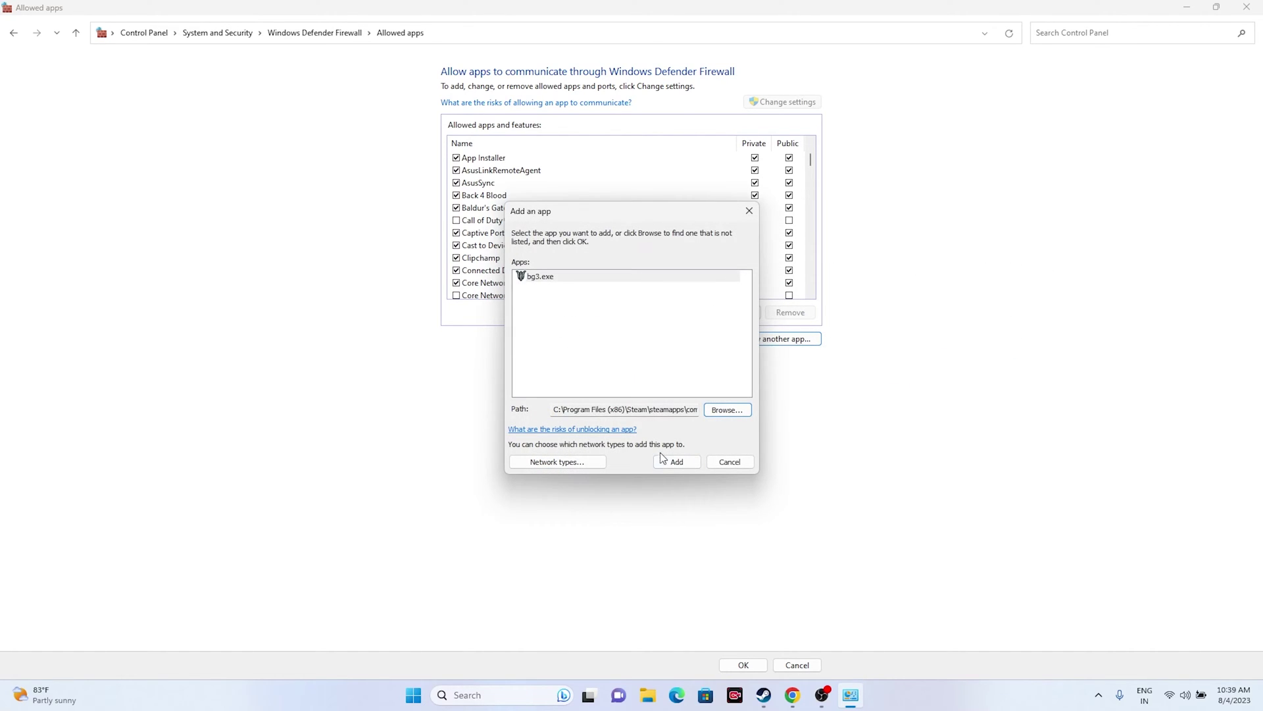
{"action": "left_click", "coordinate": [669, 464]}
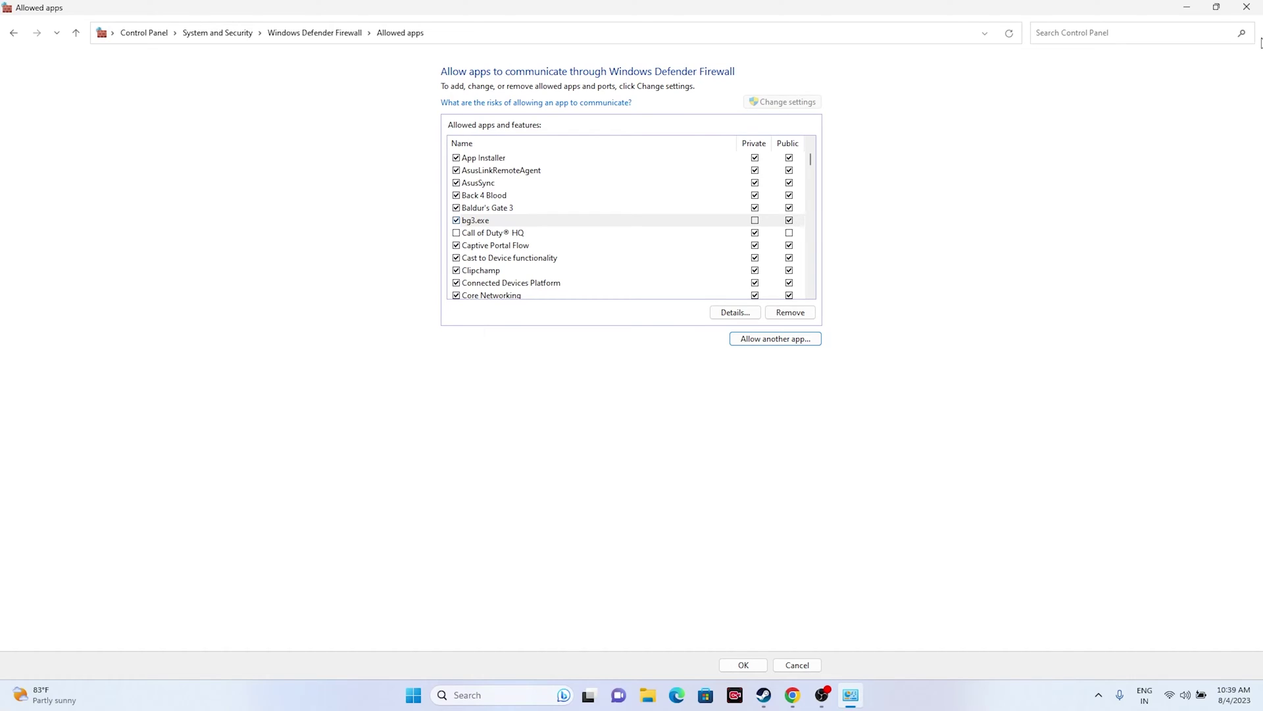
{"action": "left_click", "coordinate": [1247, 7]}
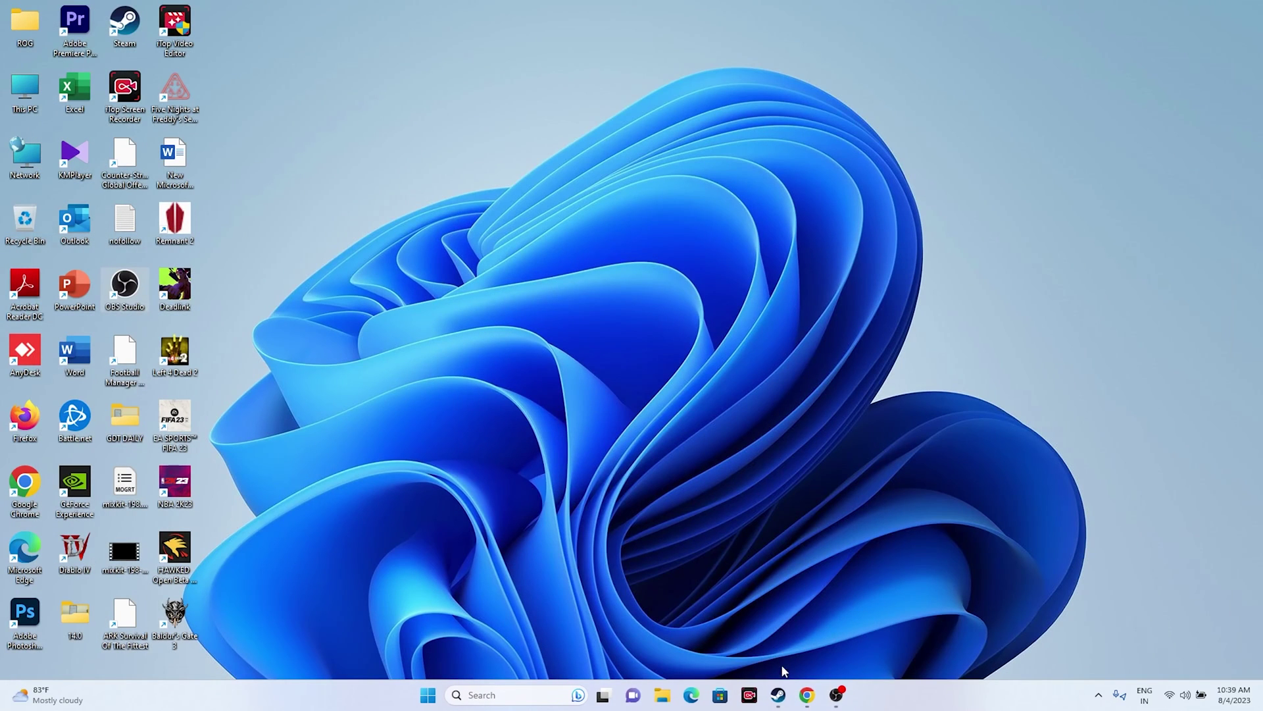
Bring up Steam's Baldur's Gate 3 page, then minimize Steam and open Windows search.
{"action": "left_click", "coordinate": [778, 694]}
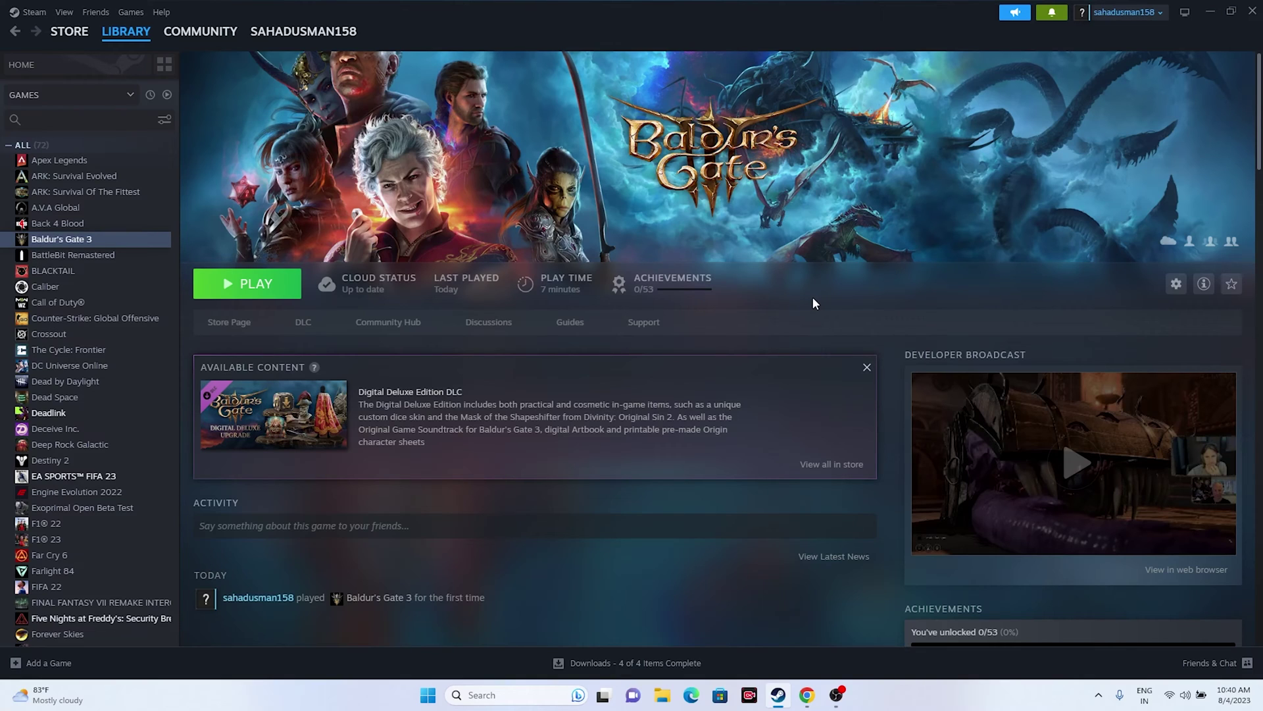
{"action": "left_click", "coordinate": [1207, 13]}
{"action": "left_click", "coordinate": [541, 696]}
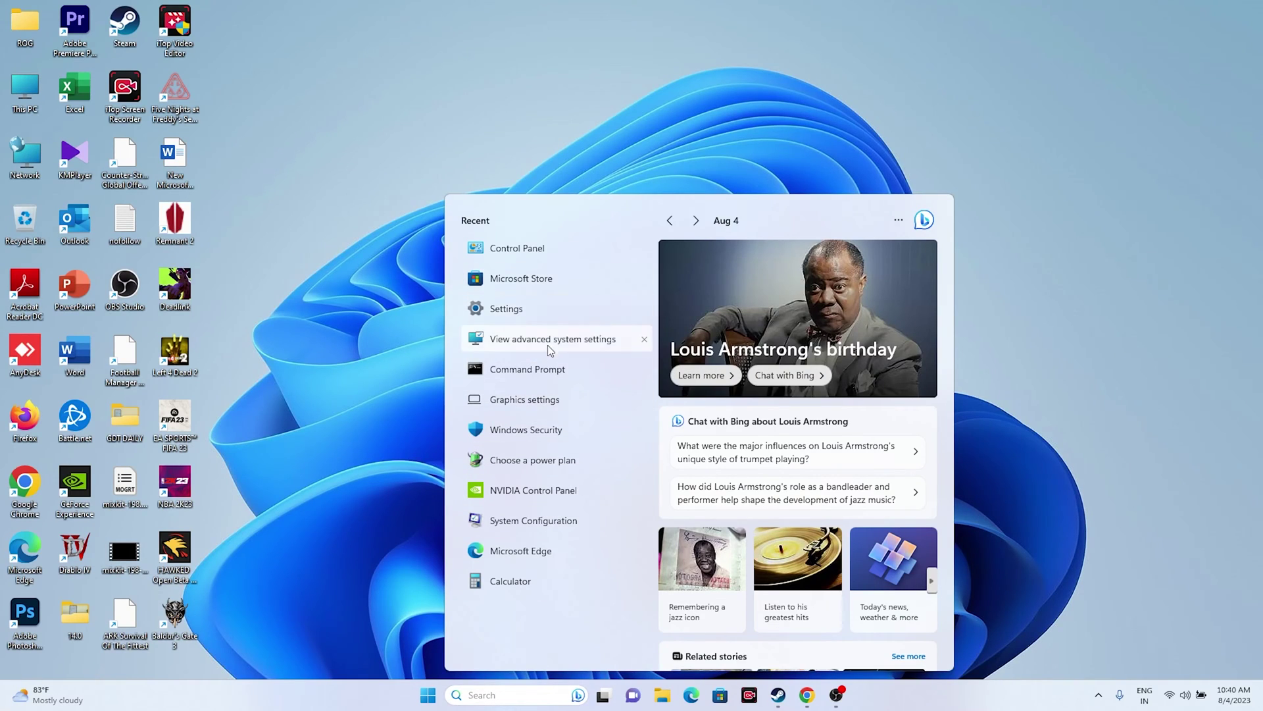
In System Configuration's Services tab, disable all non-Microsoft services and apply the change.
{"action": "left_click", "coordinate": [553, 521]}
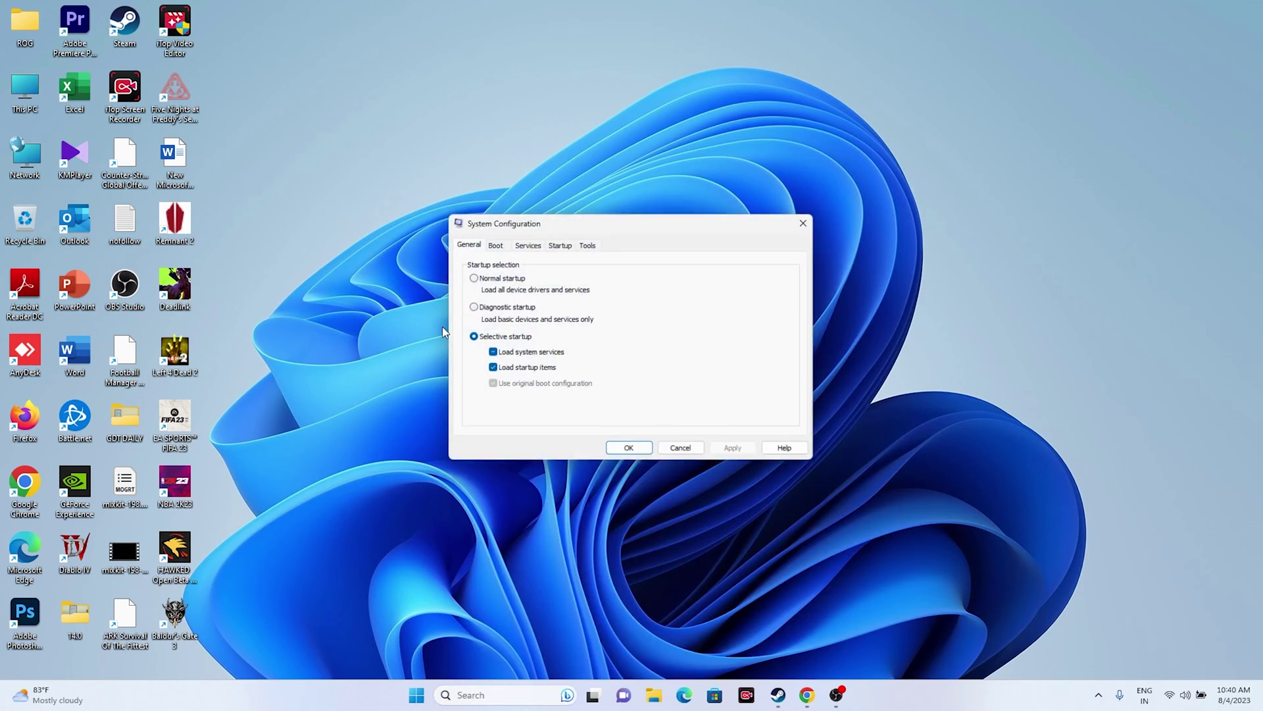
{"action": "left_click", "coordinate": [527, 245]}
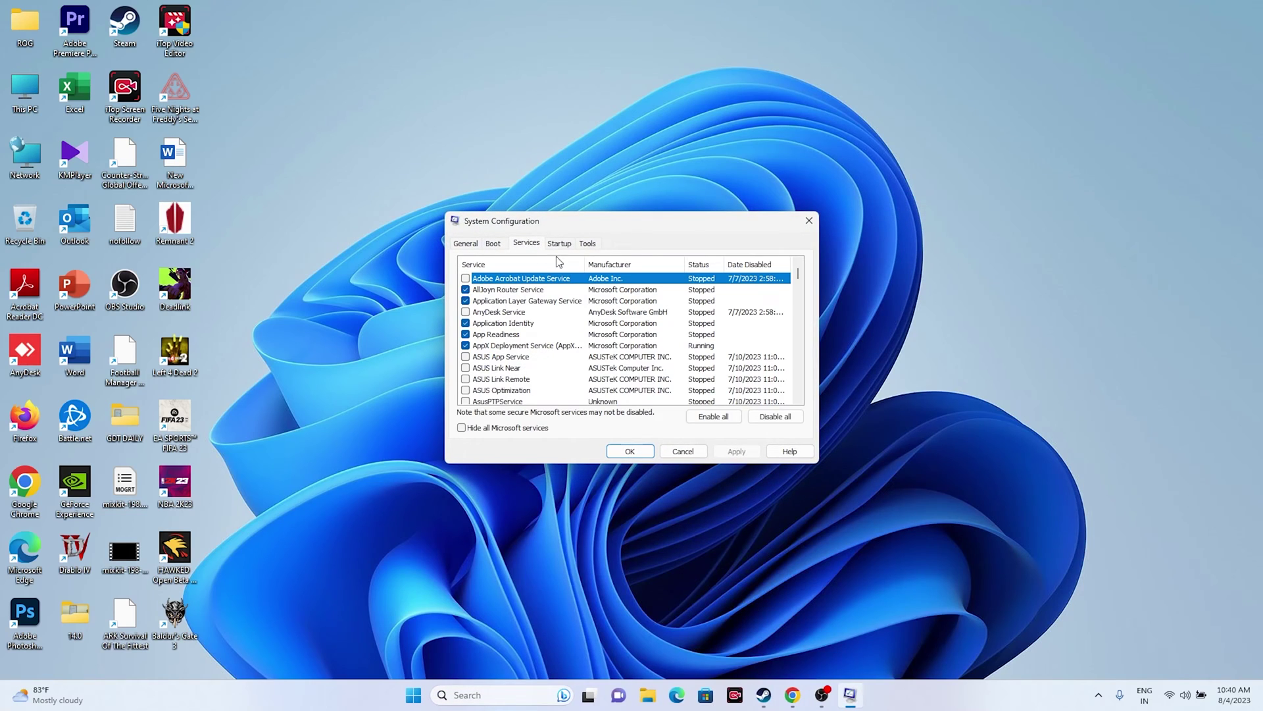
{"action": "left_click", "coordinate": [773, 417]}
{"action": "left_click", "coordinate": [536, 428]}
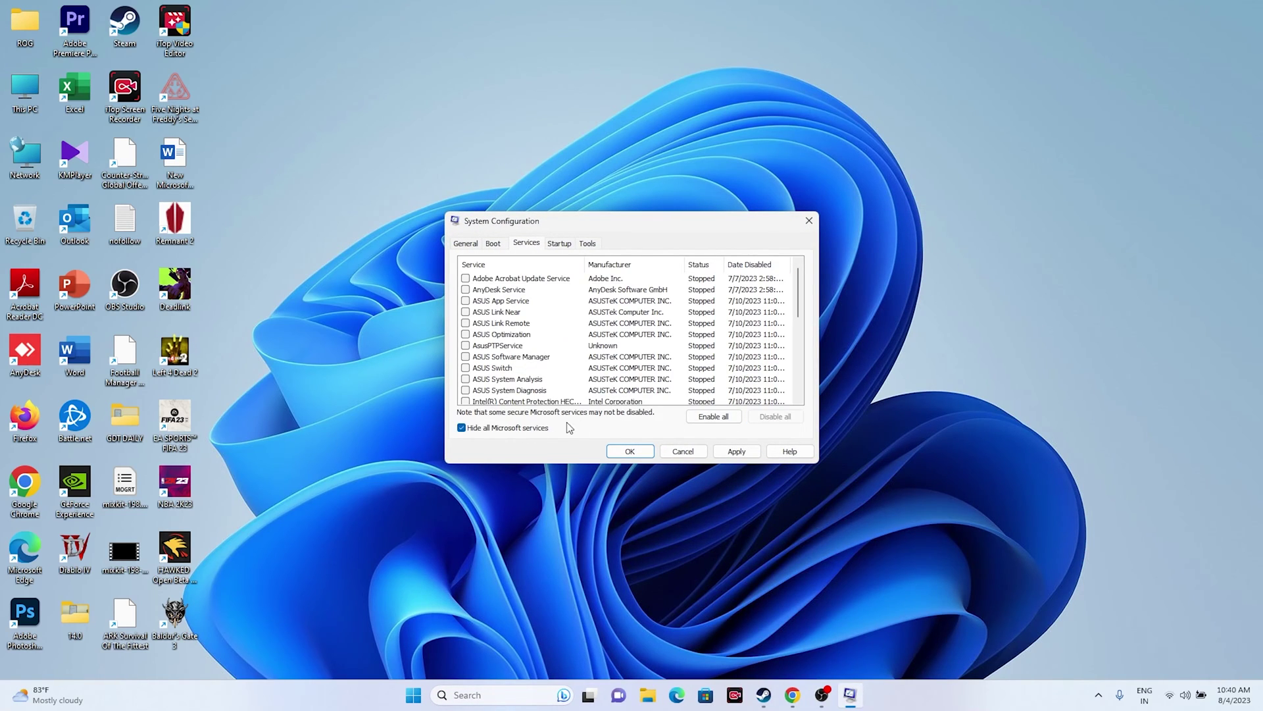
{"action": "left_click", "coordinate": [736, 451]}
{"action": "left_click", "coordinate": [629, 451]}
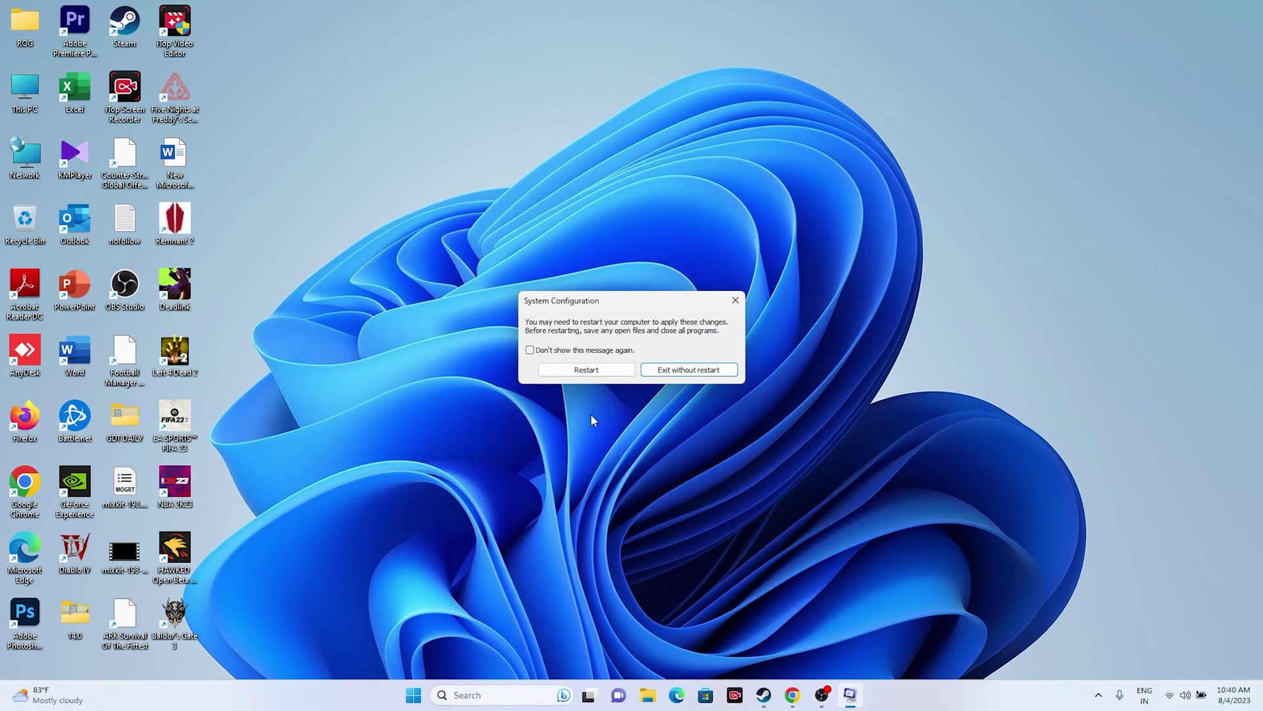
{"action": "left_click", "coordinate": [822, 696]}
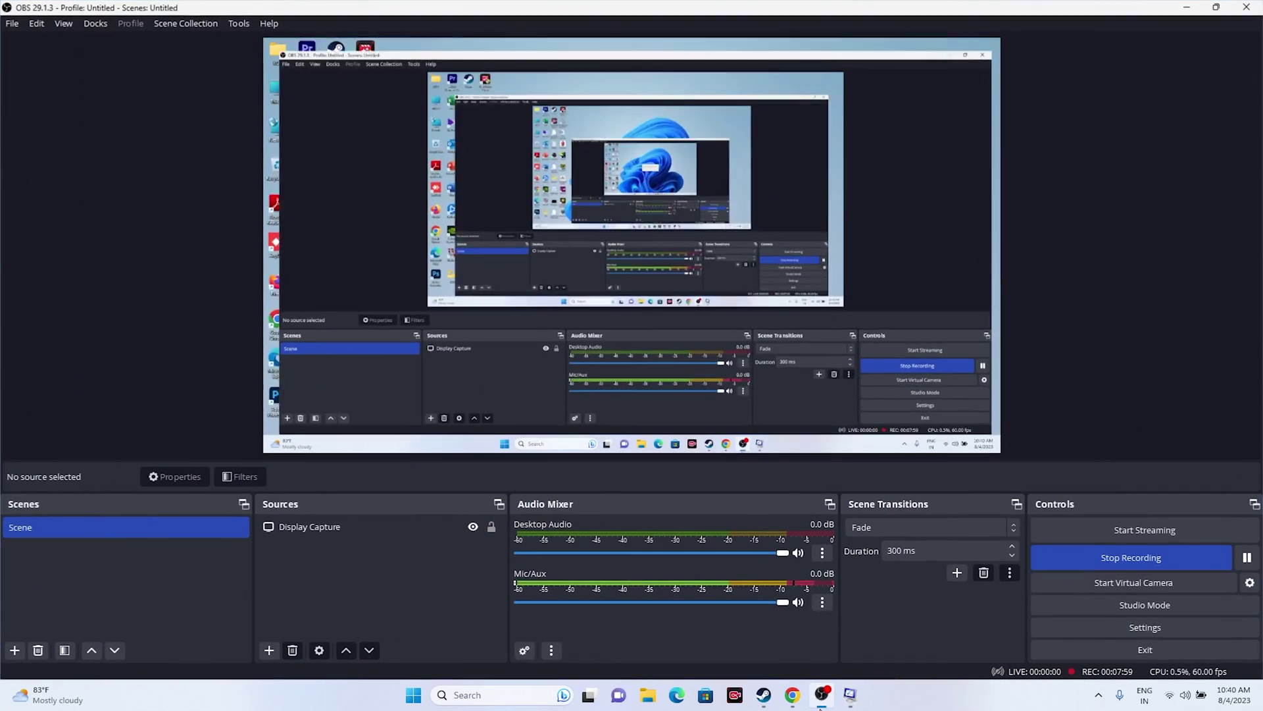
{"action": "left_click", "coordinate": [822, 699]}
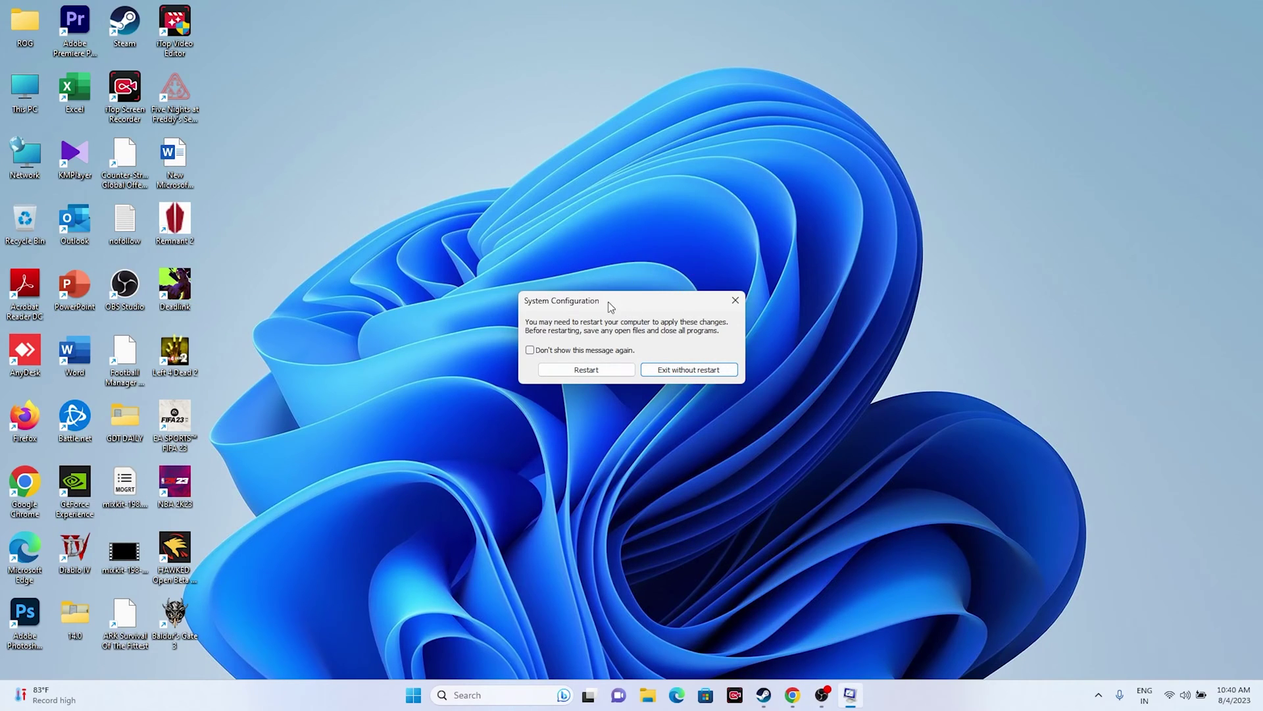
Dismiss the restart prompt without restarting, return to Steam and right-click Baldur's Gate 3.
{"action": "left_click", "coordinate": [735, 300]}
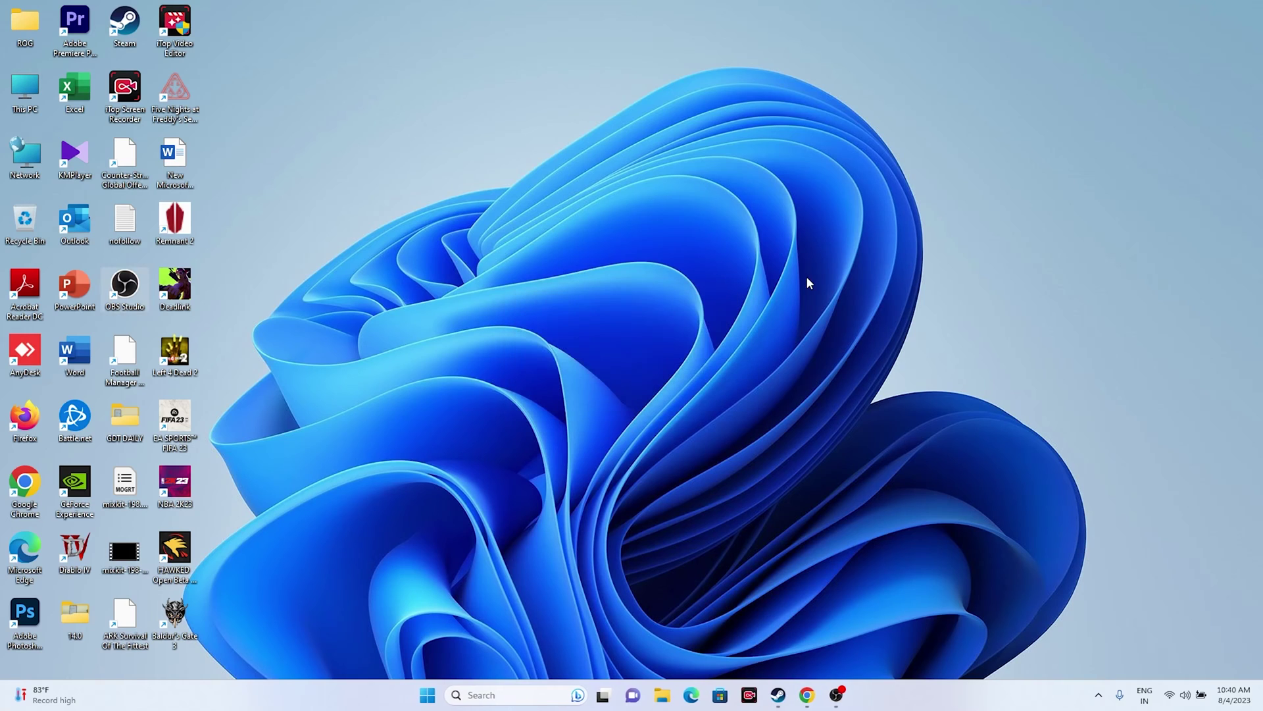
{"action": "left_click", "coordinate": [778, 695]}
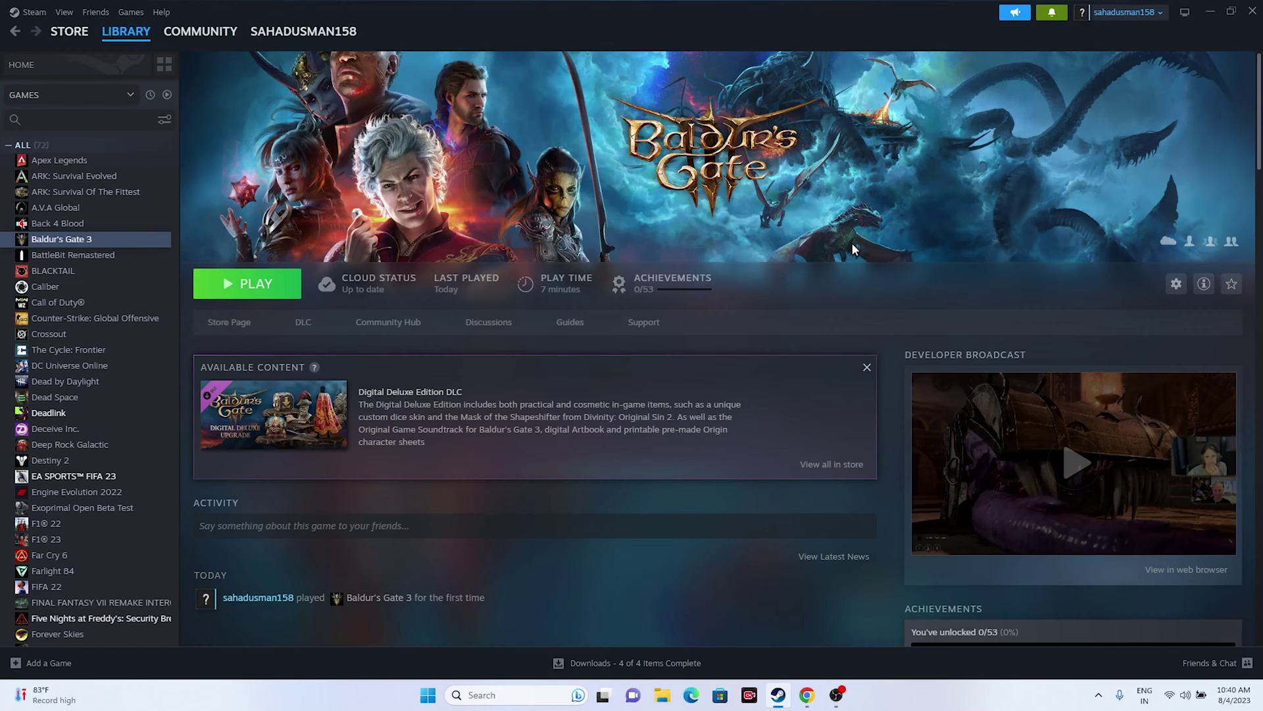
{"action": "right_click", "coordinate": [72, 243]}
Enter -dx12 as Baldur's Gate 3's launch option, close its properties and minimize Steam.
{"action": "left_click", "coordinate": [107, 343]}
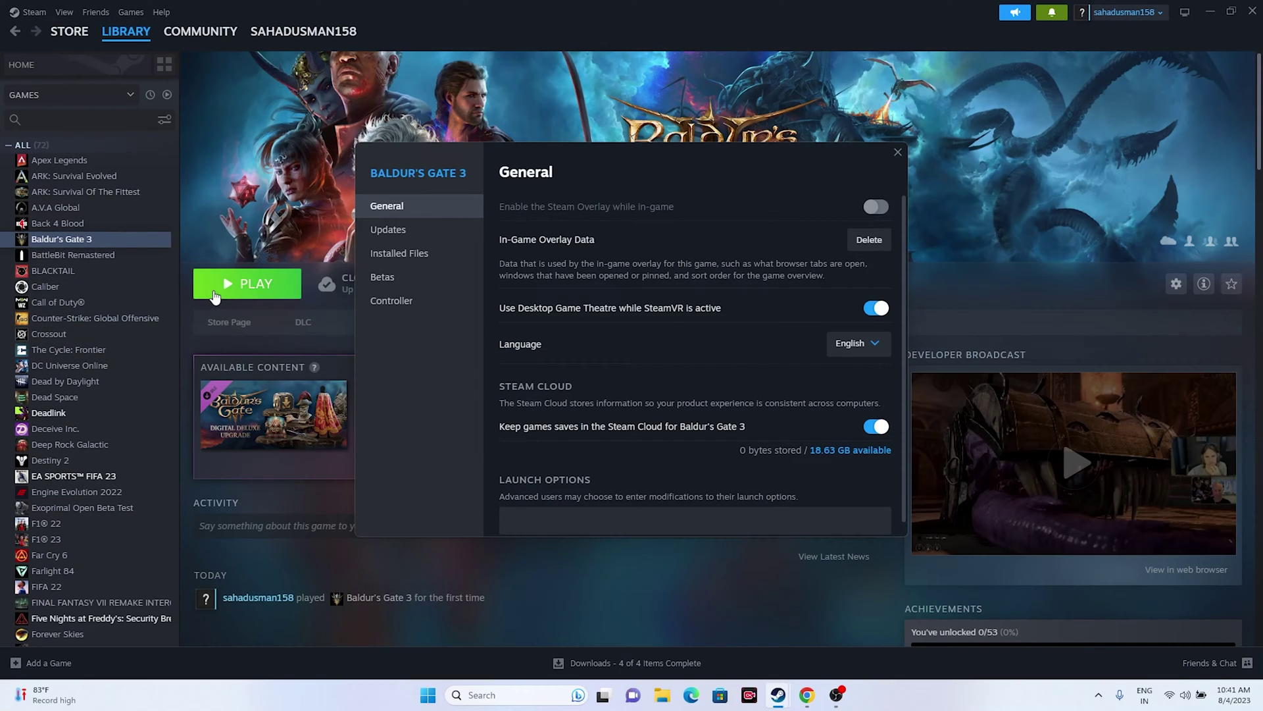
{"action": "scroll", "coordinate": [655, 275], "scroll_direction": "down", "scroll_amount": 1}
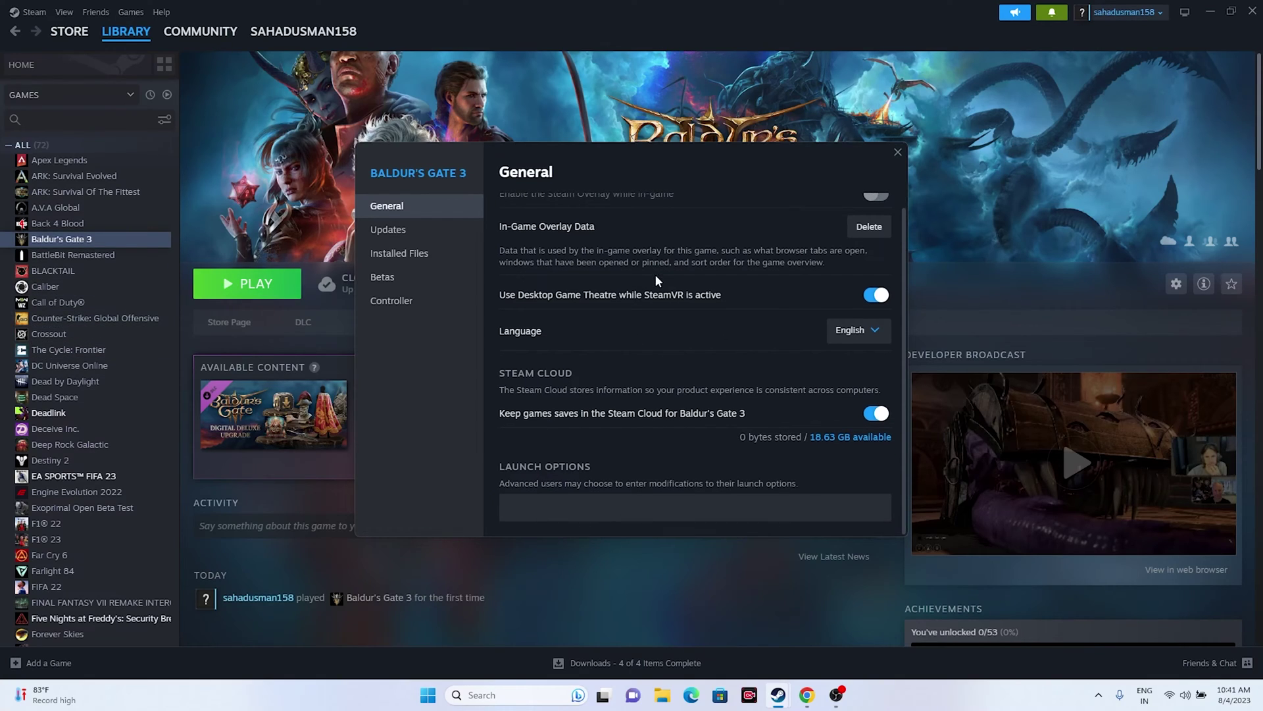
{"action": "left_click", "coordinate": [558, 511]}
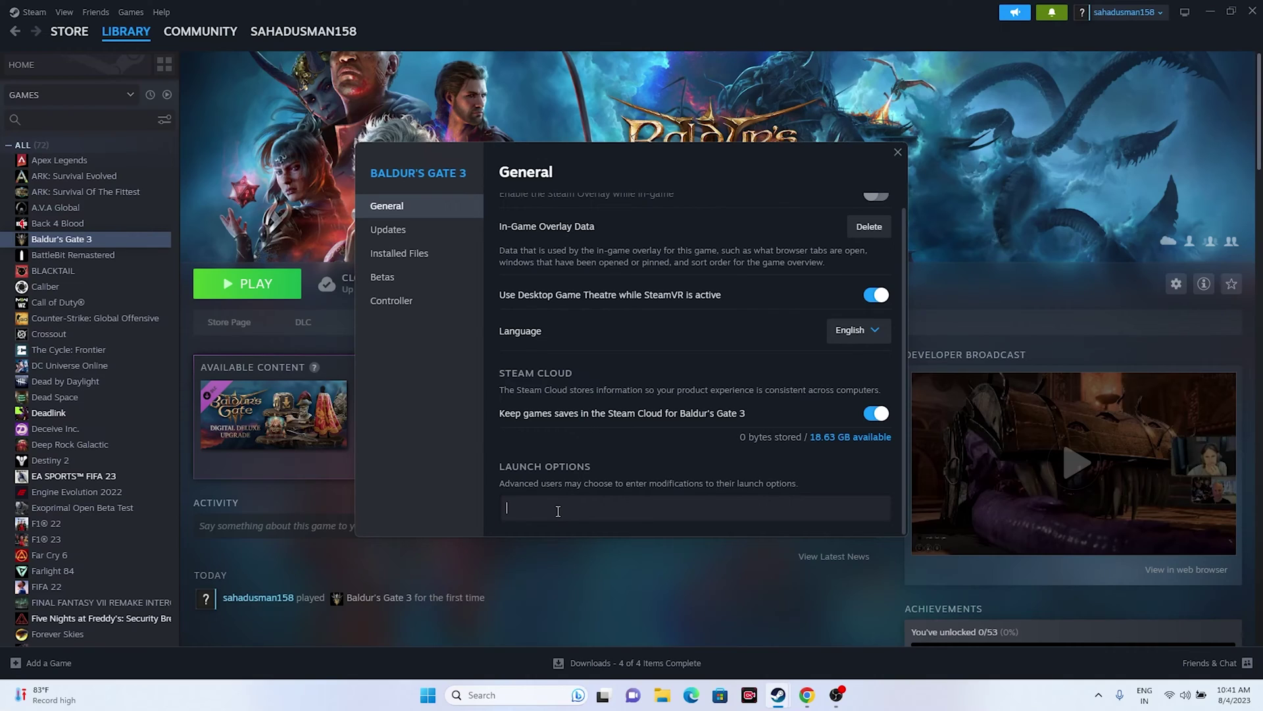
{"action": "type", "text": "-dx11"}
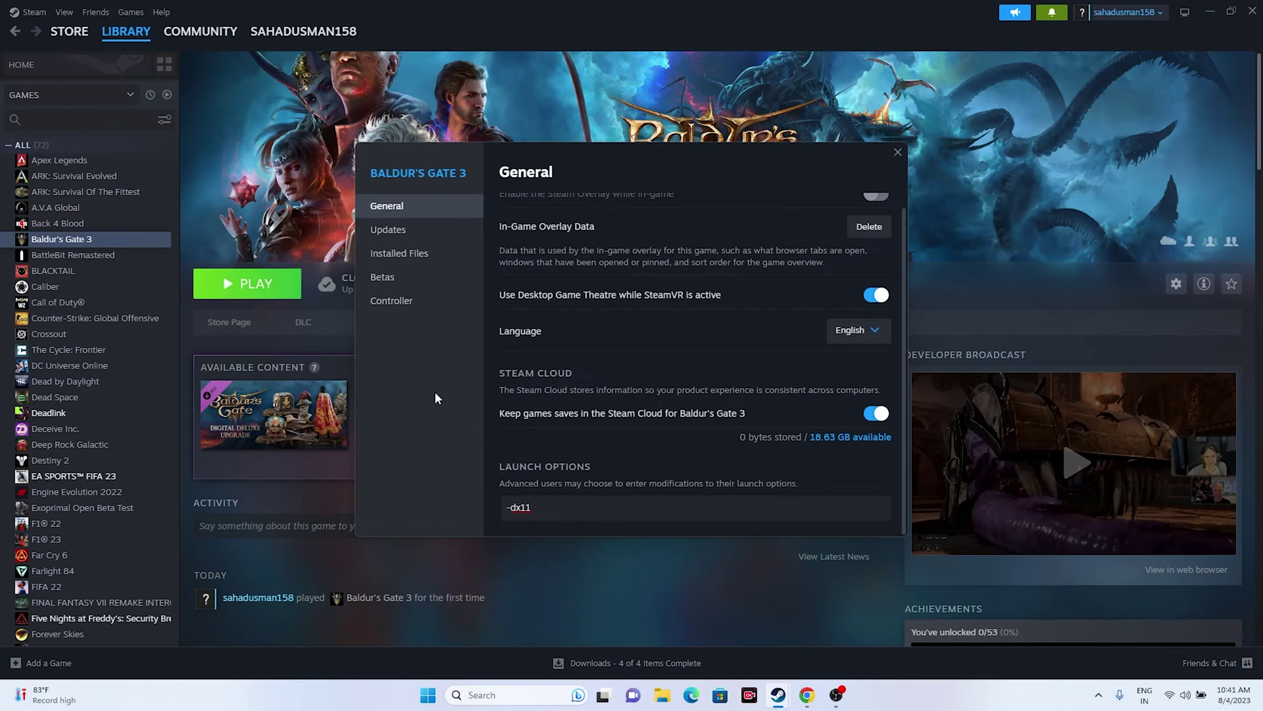
{"action": "key", "text": "BackSpace"}
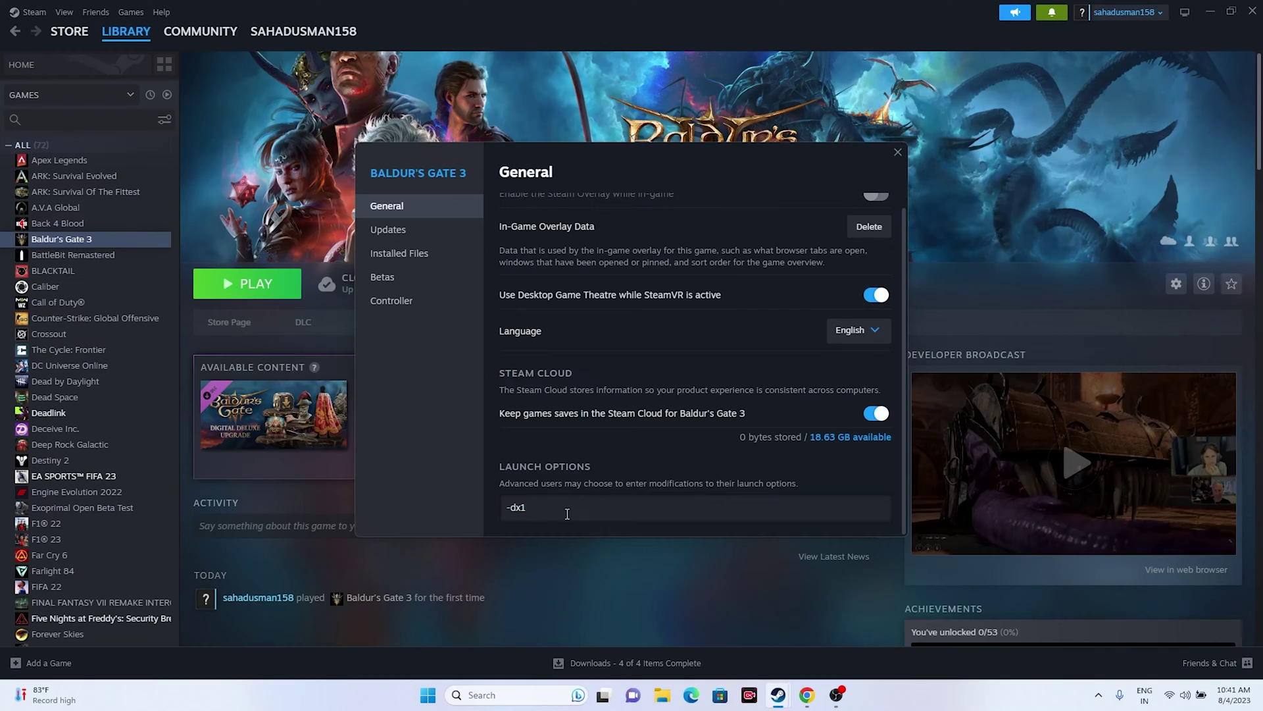
{"action": "type", "text": "2"}
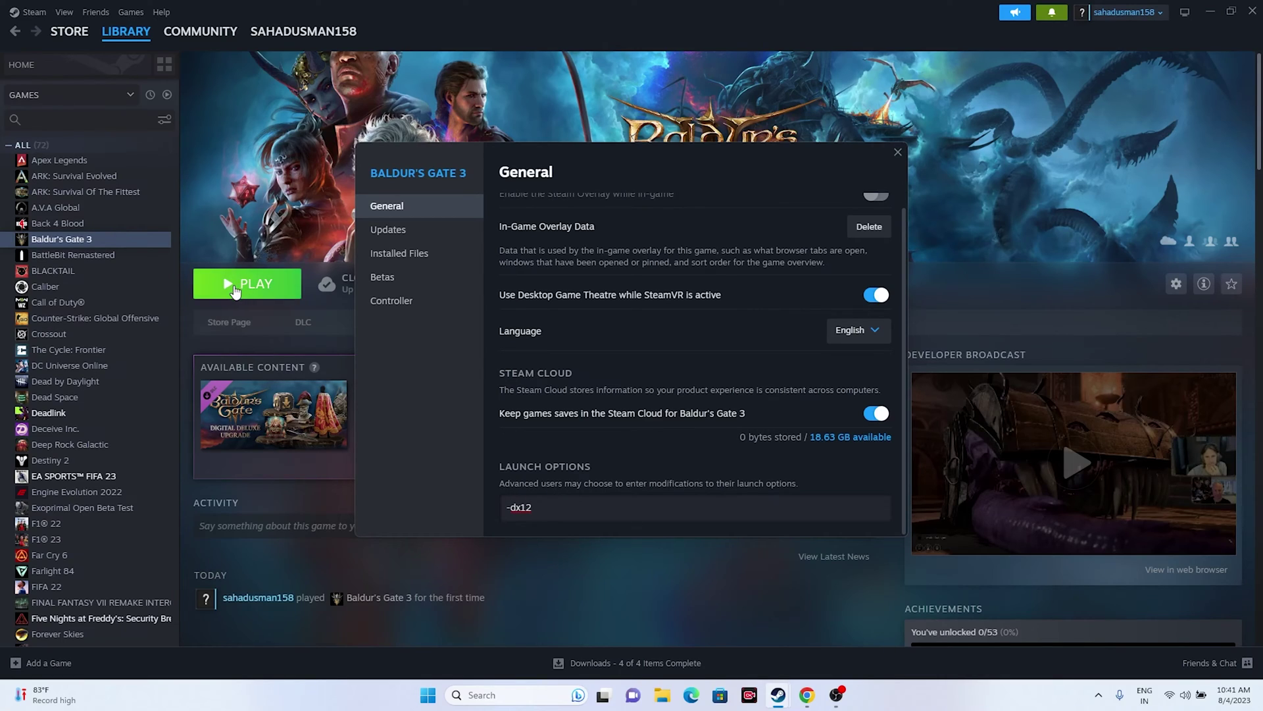
{"action": "left_click", "coordinate": [897, 152]}
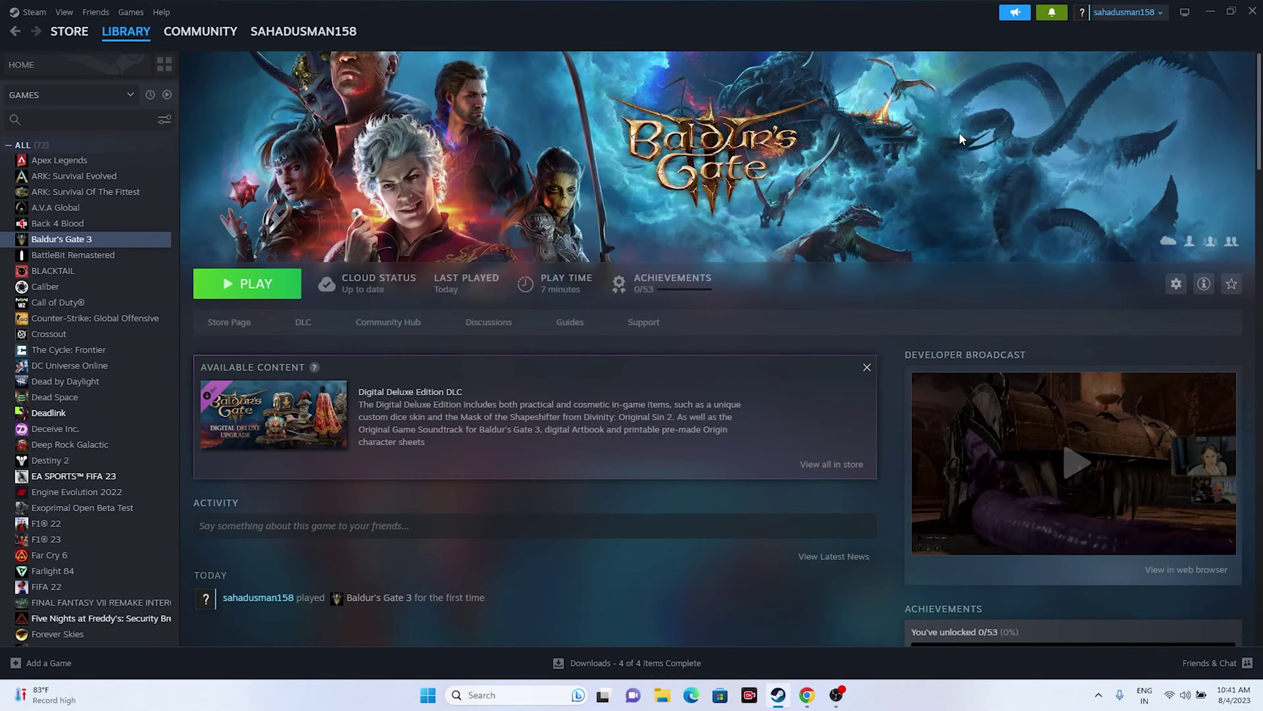
{"action": "left_click", "coordinate": [1209, 12]}
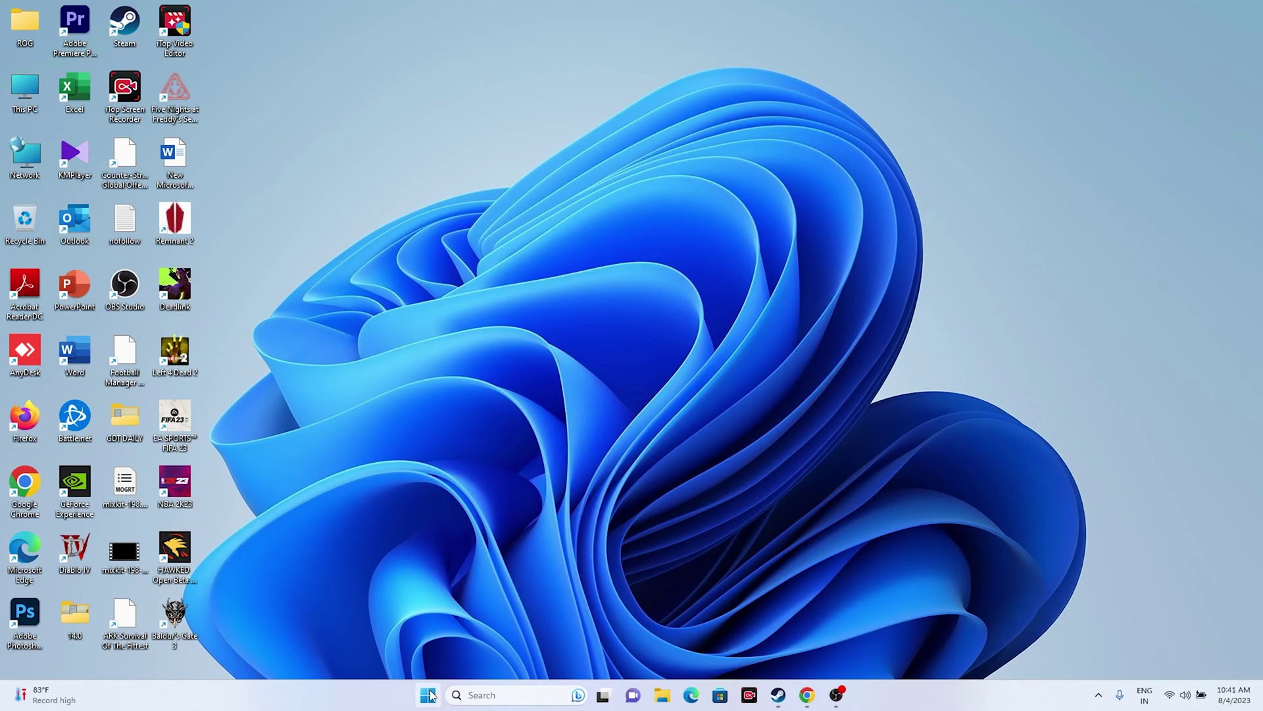
Open Task Manager full-screen, scroll through the running background processes, then close it.
{"action": "right_click", "coordinate": [431, 696]}
{"action": "left_click", "coordinate": [443, 536]}
{"action": "left_click", "coordinate": [601, 144]}
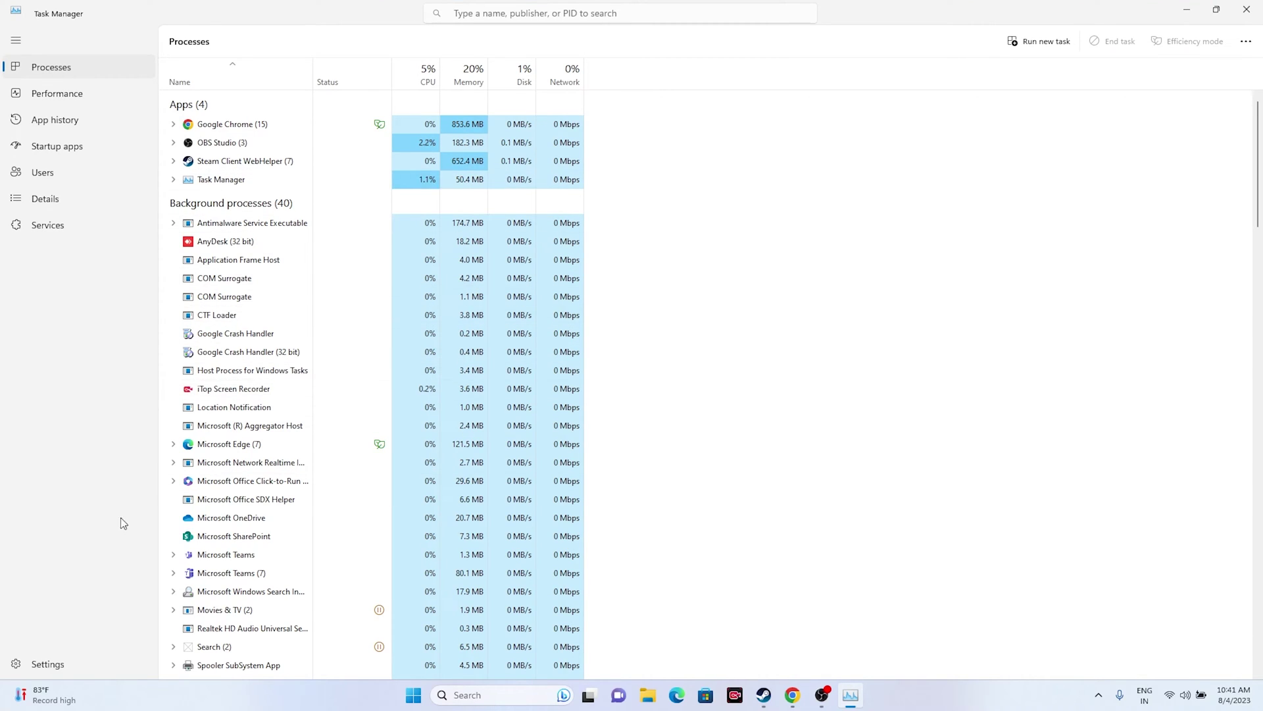
{"action": "scroll", "coordinate": [283, 300], "scroll_direction": "down", "scroll_amount": 3}
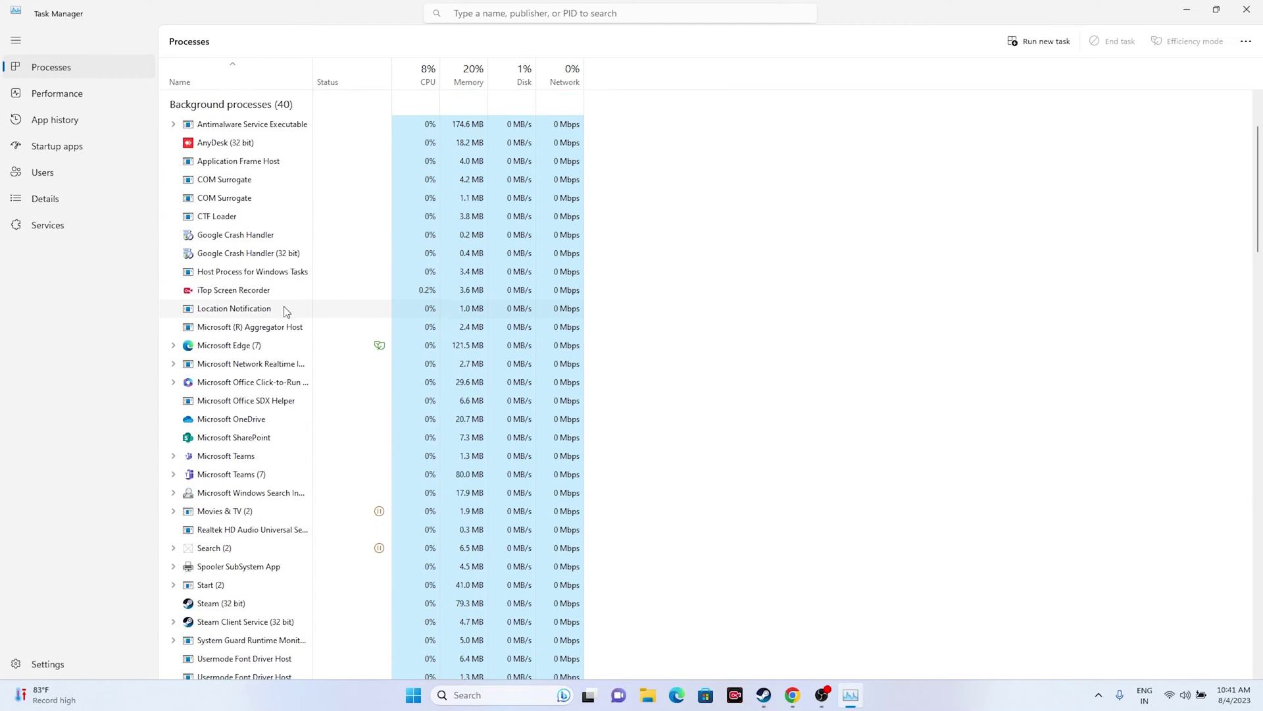
{"action": "scroll", "coordinate": [277, 300], "scroll_direction": "down", "scroll_amount": 4}
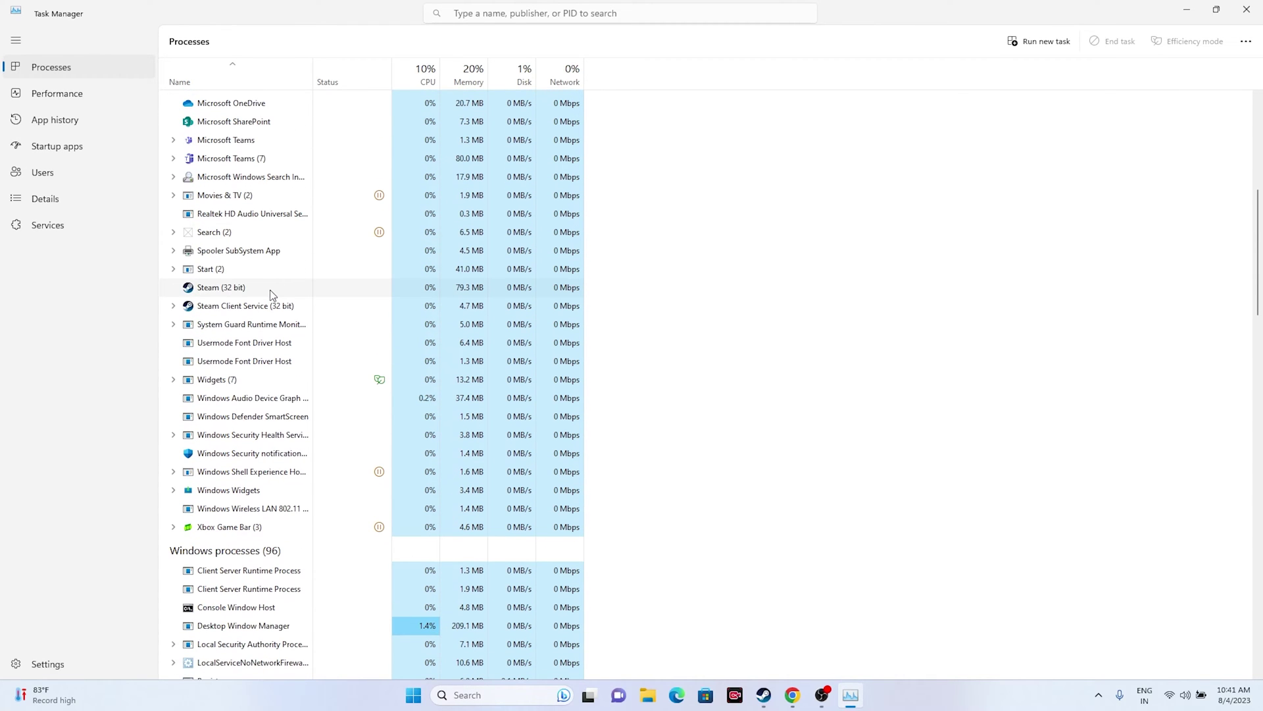
{"action": "scroll", "coordinate": [275, 299], "scroll_direction": "up", "scroll_amount": 2}
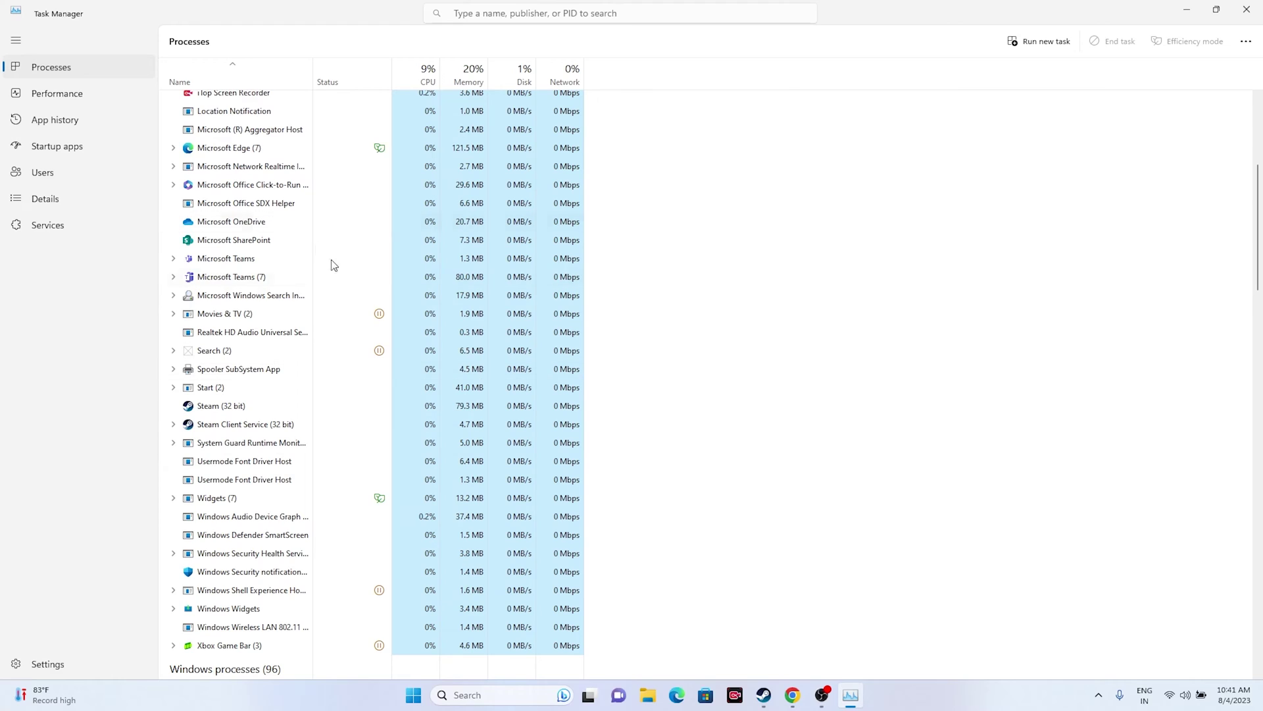
{"action": "scroll", "coordinate": [261, 294], "scroll_direction": "up", "scroll_amount": 3}
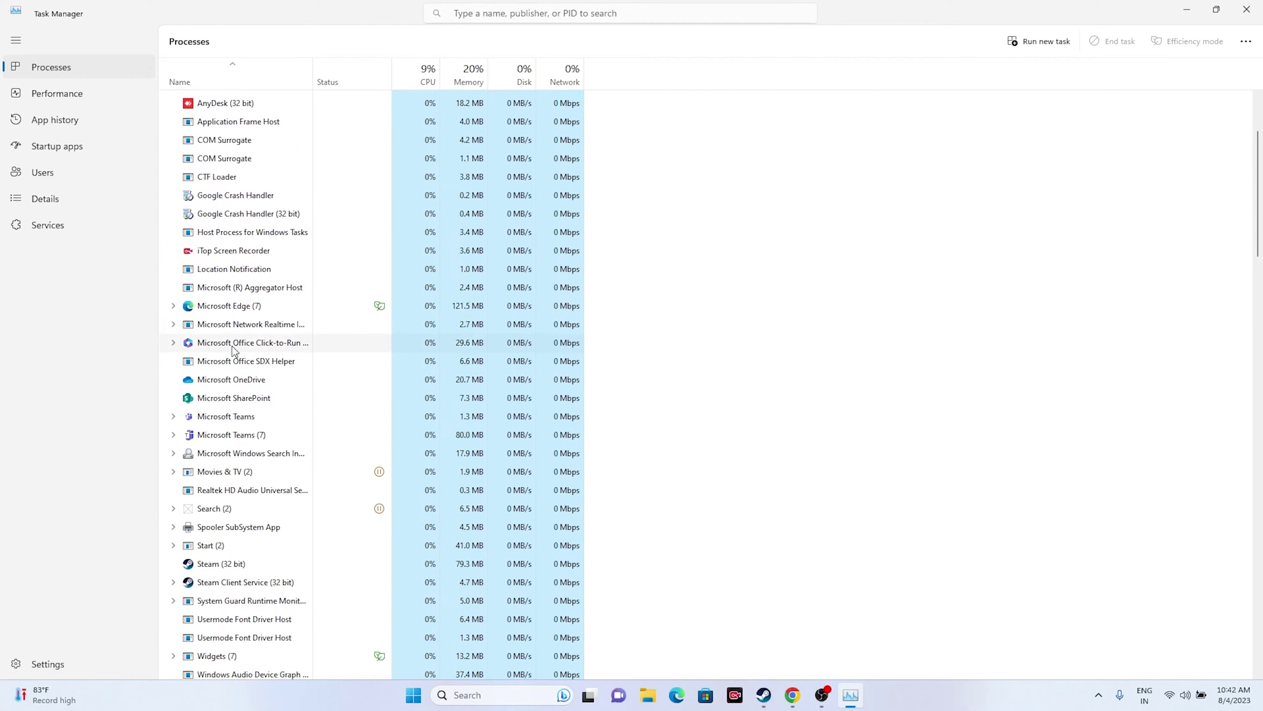
{"action": "scroll", "coordinate": [273, 357], "scroll_direction": "up", "scroll_amount": 2}
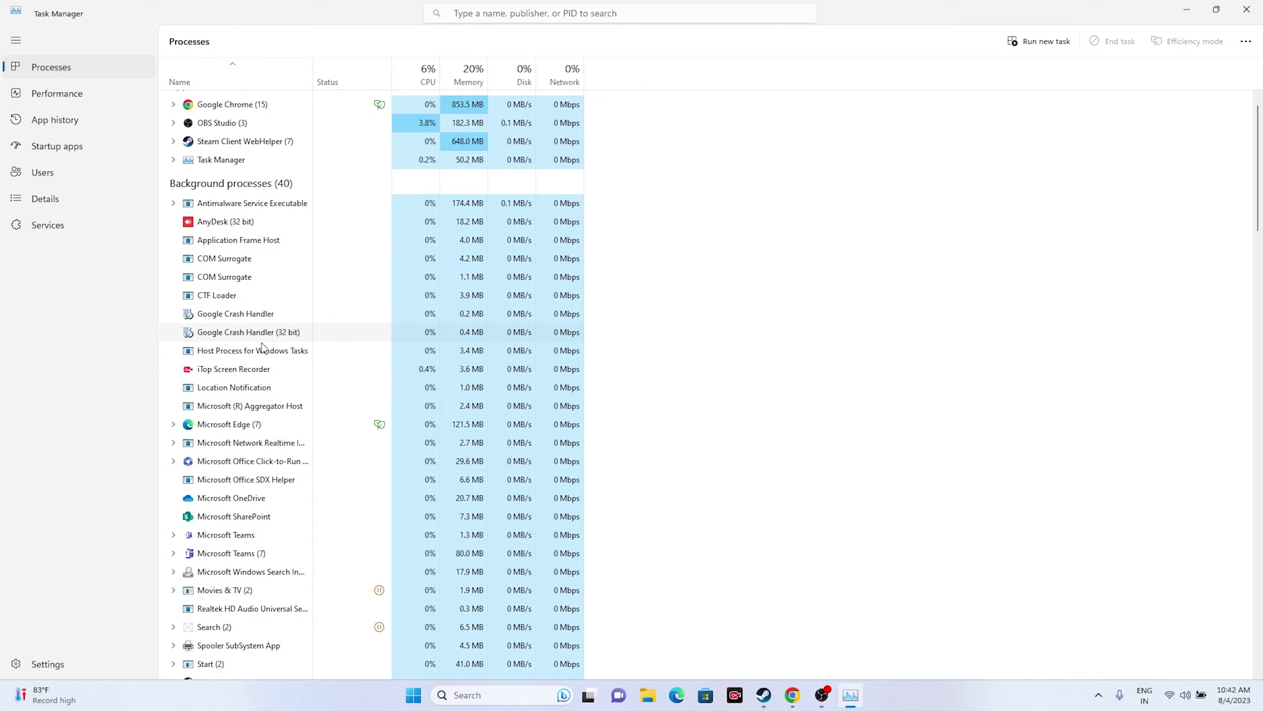
{"action": "scroll", "coordinate": [253, 345], "scroll_direction": "up", "scroll_amount": 1}
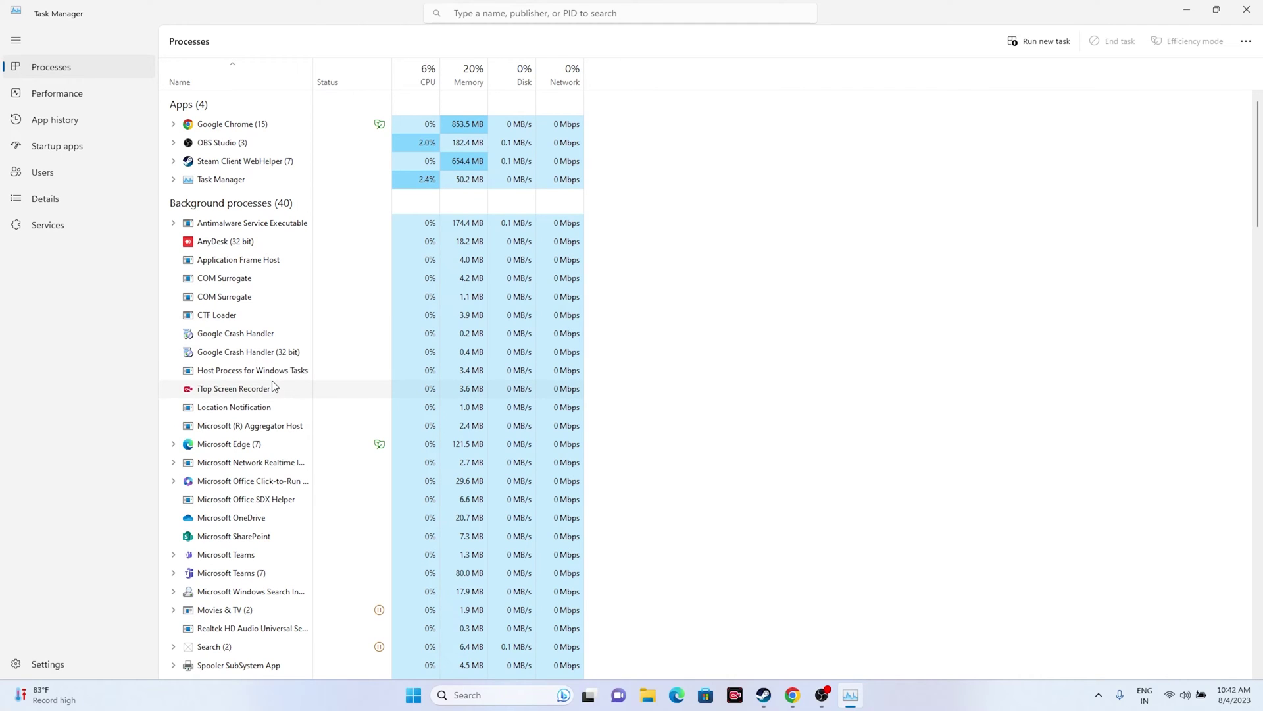
{"action": "left_click", "coordinate": [1246, 9]}
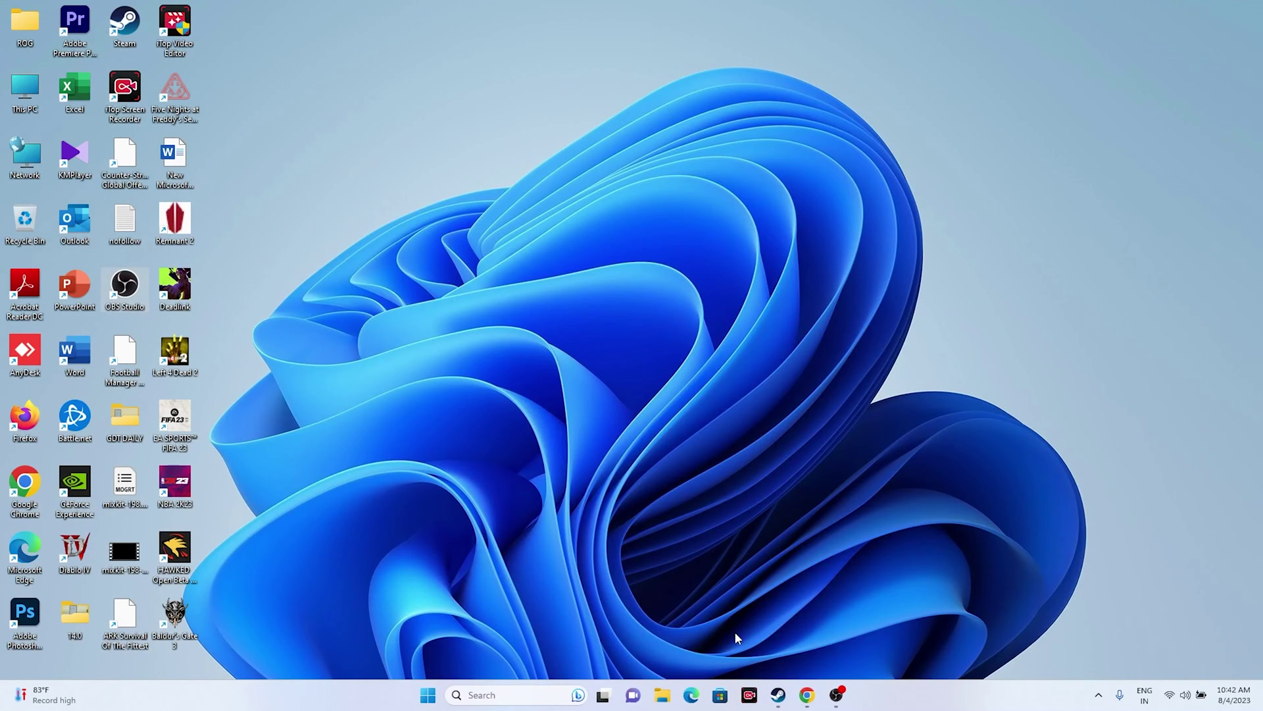
Minimize Steam and open the Windows Graphics settings page from search.
{"action": "left_click", "coordinate": [778, 695]}
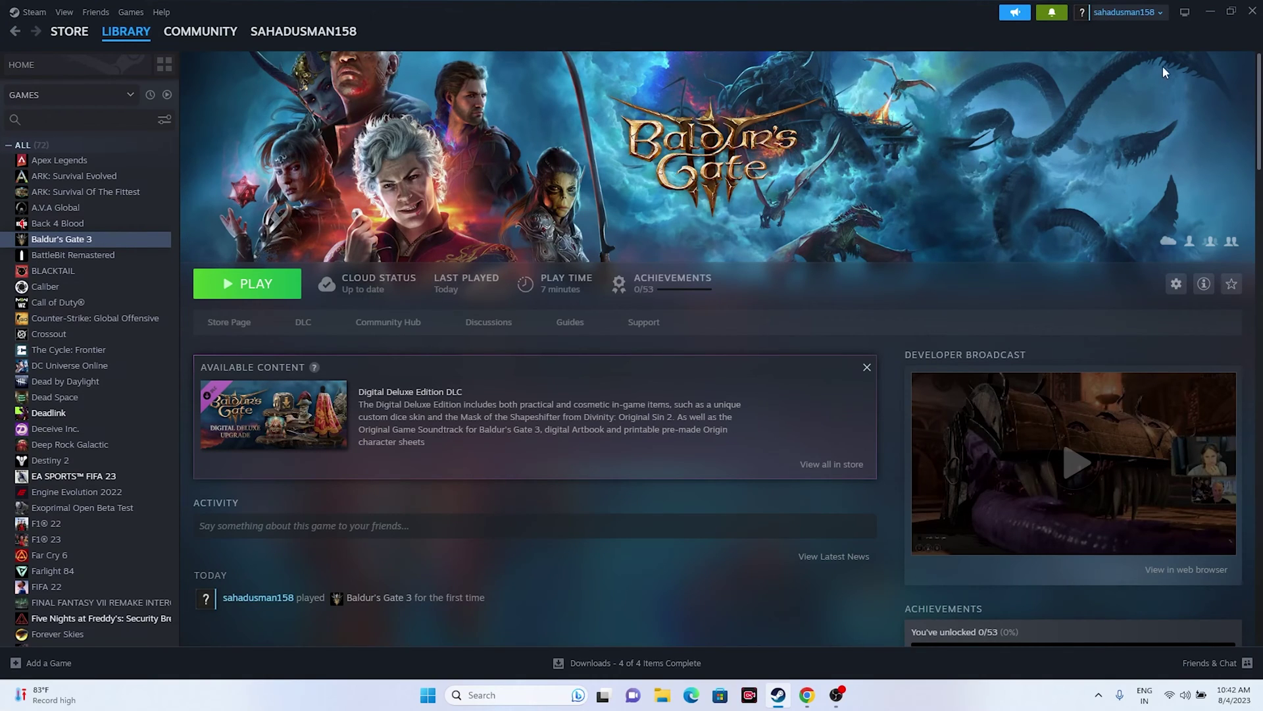
{"action": "left_click", "coordinate": [1214, 14]}
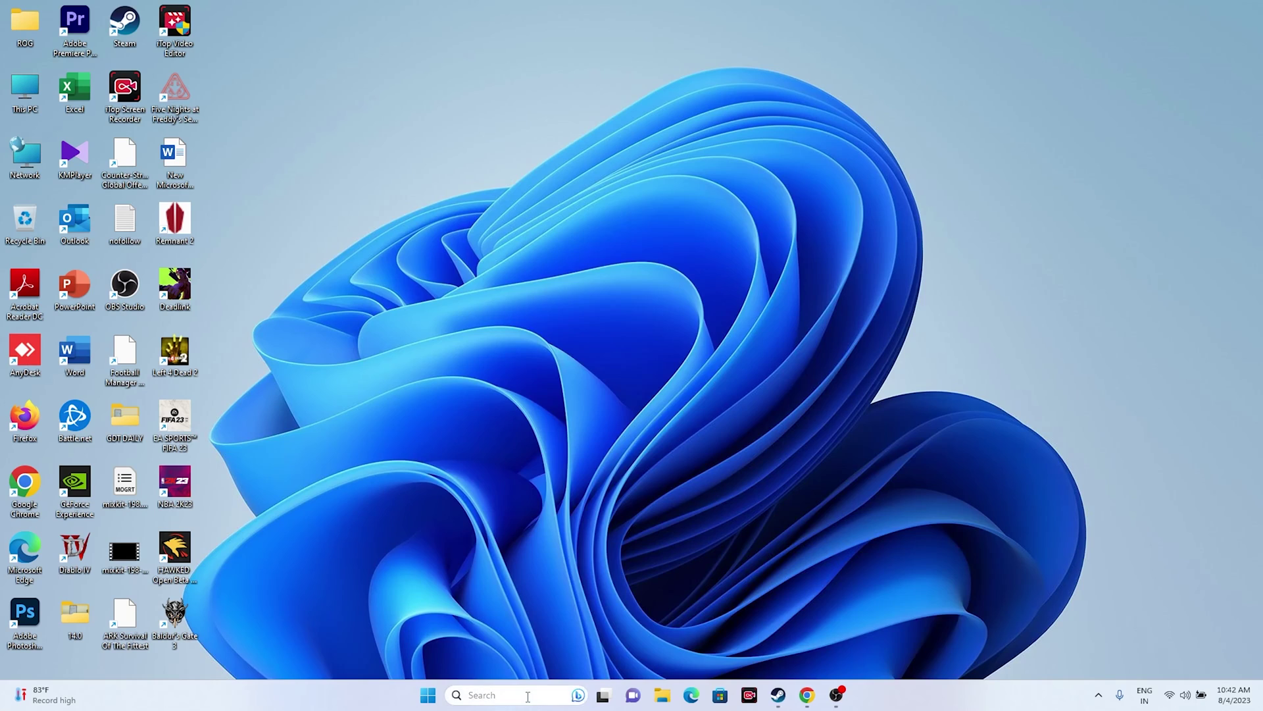
{"action": "left_click", "coordinate": [527, 699]}
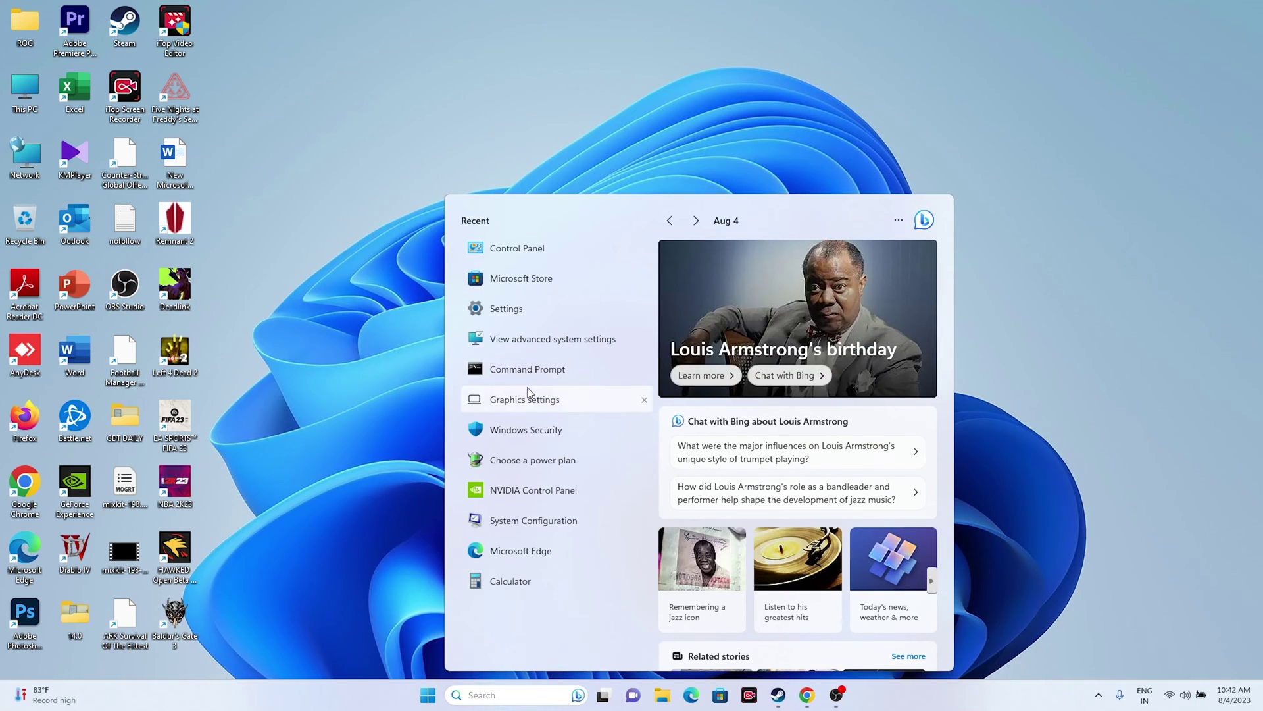
{"action": "left_click", "coordinate": [530, 405]}
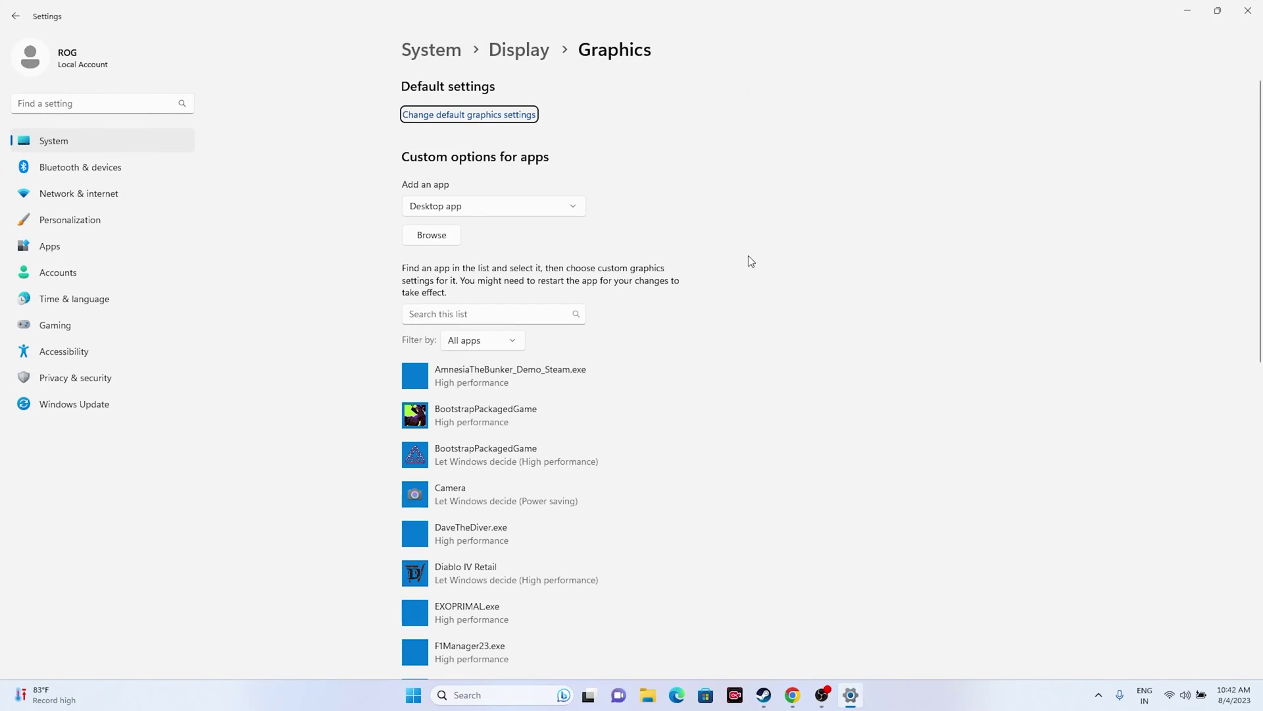
{"action": "scroll", "coordinate": [749, 254], "scroll_direction": "down", "scroll_amount": 5}
{"action": "scroll", "coordinate": [750, 254], "scroll_direction": "up", "scroll_amount": 7}
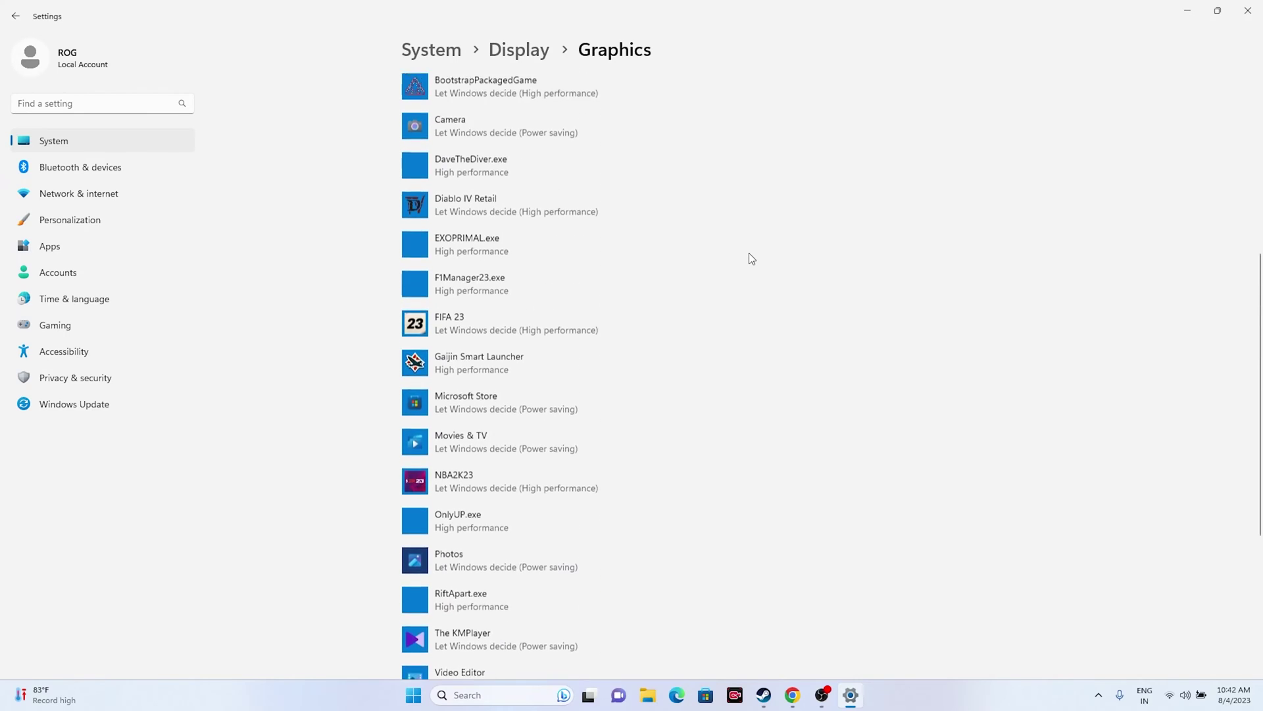
{"action": "scroll", "coordinate": [752, 257], "scroll_direction": "up", "scroll_amount": 2}
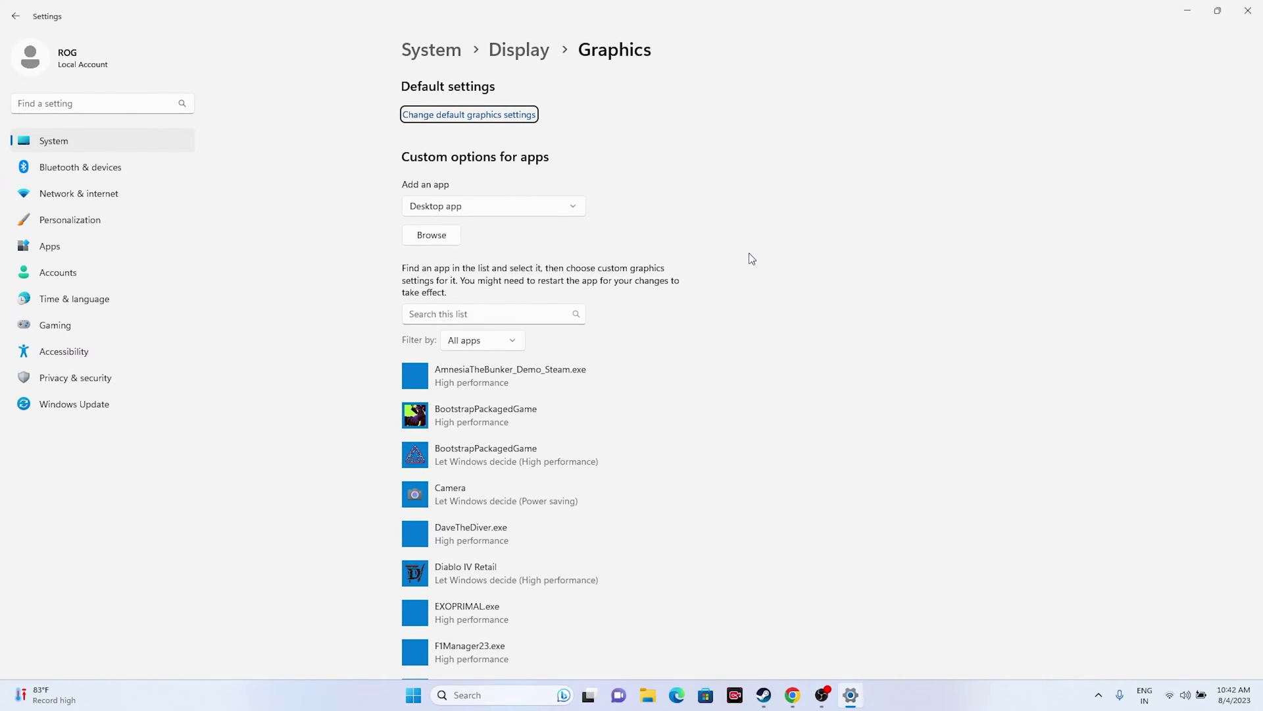
Add bg3.exe from C:\Program Files (x86)\Steam\steamapps\common\Baldurs Gate 3\bin as a custom graphics app.
{"action": "left_click", "coordinate": [432, 241]}
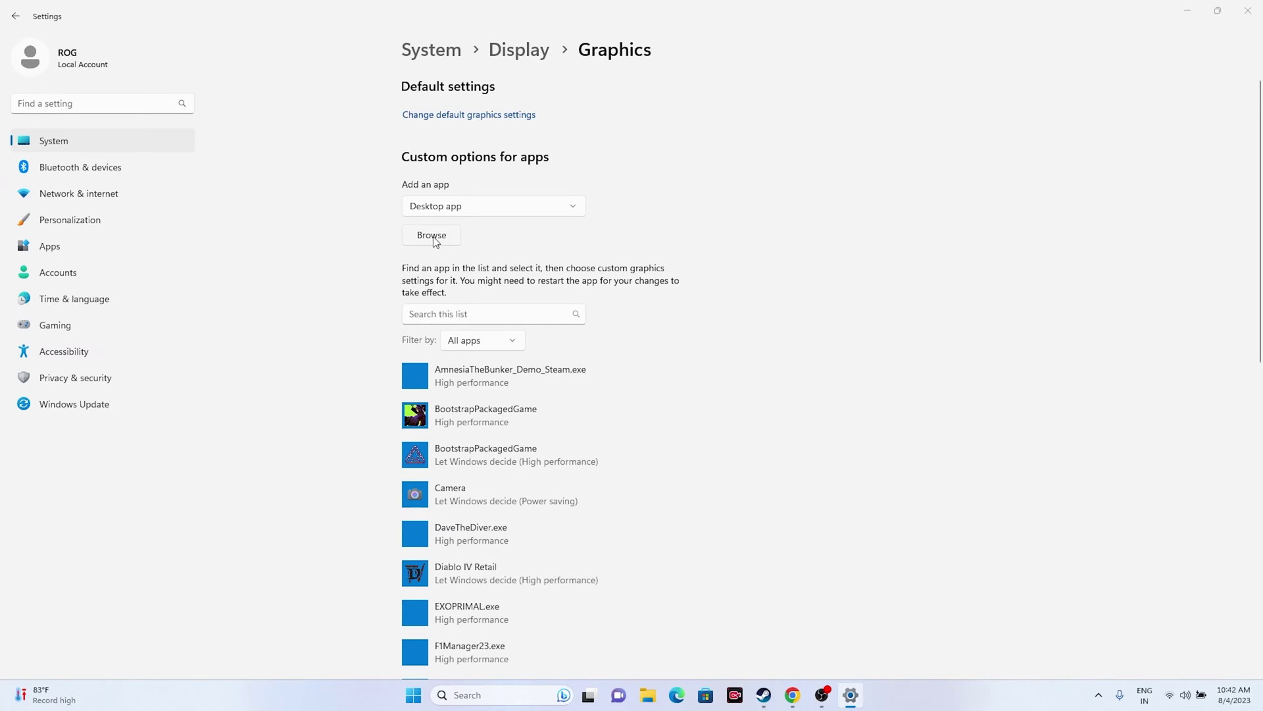
{"action": "left_click", "coordinate": [60, 255]}
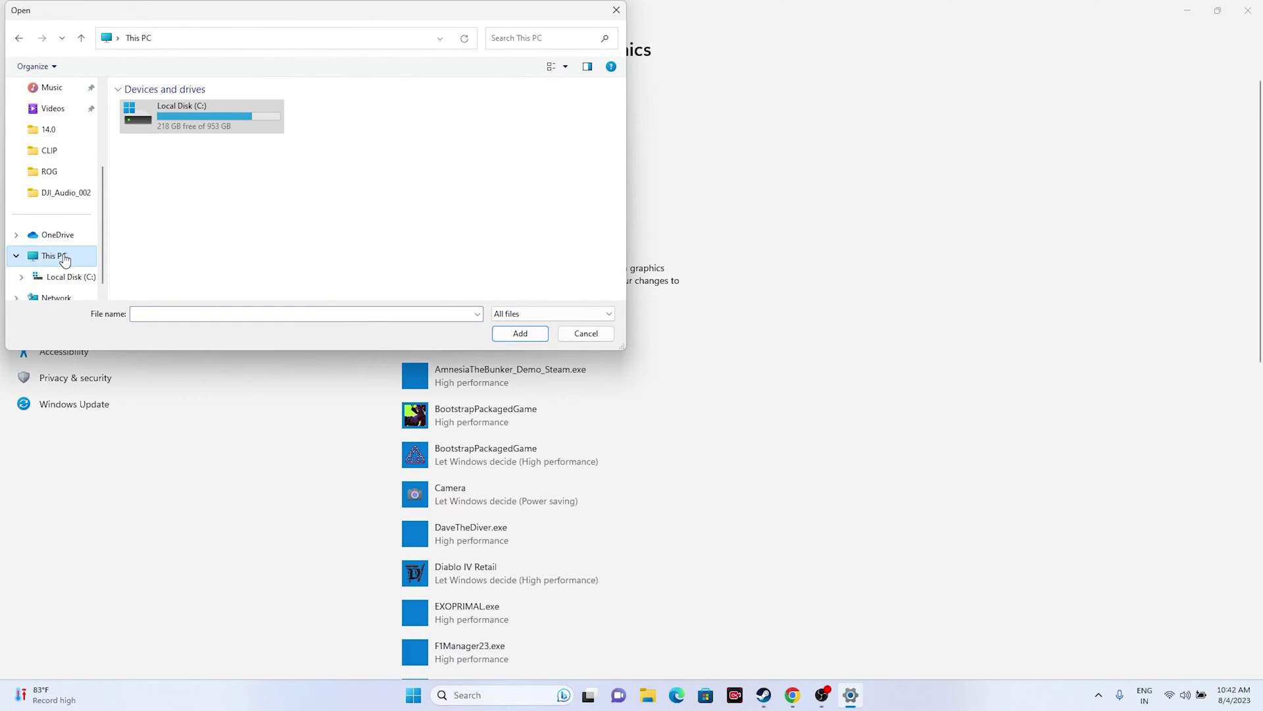
{"action": "double_click", "coordinate": [232, 129]}
{"action": "double_click", "coordinate": [191, 208]}
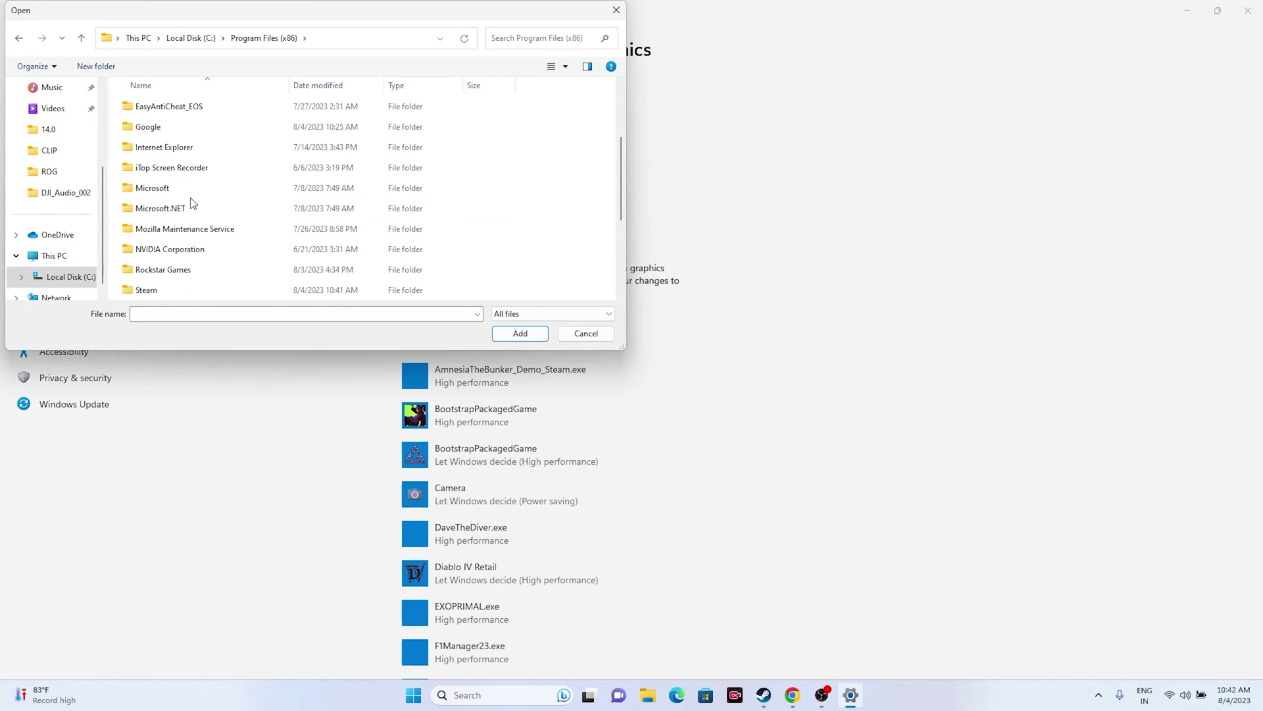
{"action": "scroll", "coordinate": [189, 202], "scroll_direction": "down", "scroll_amount": 3}
{"action": "double_click", "coordinate": [169, 129]}
{"action": "scroll", "coordinate": [170, 141], "scroll_direction": "down", "scroll_amount": 5}
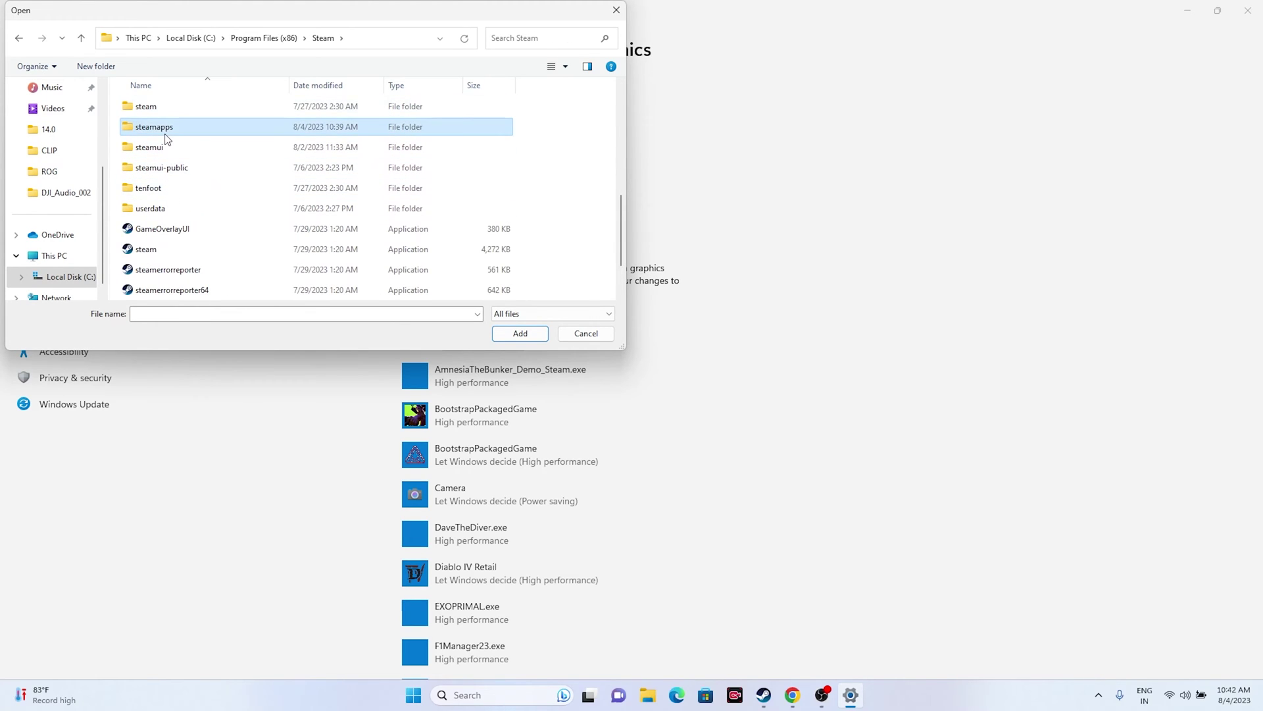
{"action": "double_click", "coordinate": [163, 127]}
{"action": "double_click", "coordinate": [166, 113]}
{"action": "double_click", "coordinate": [173, 187]}
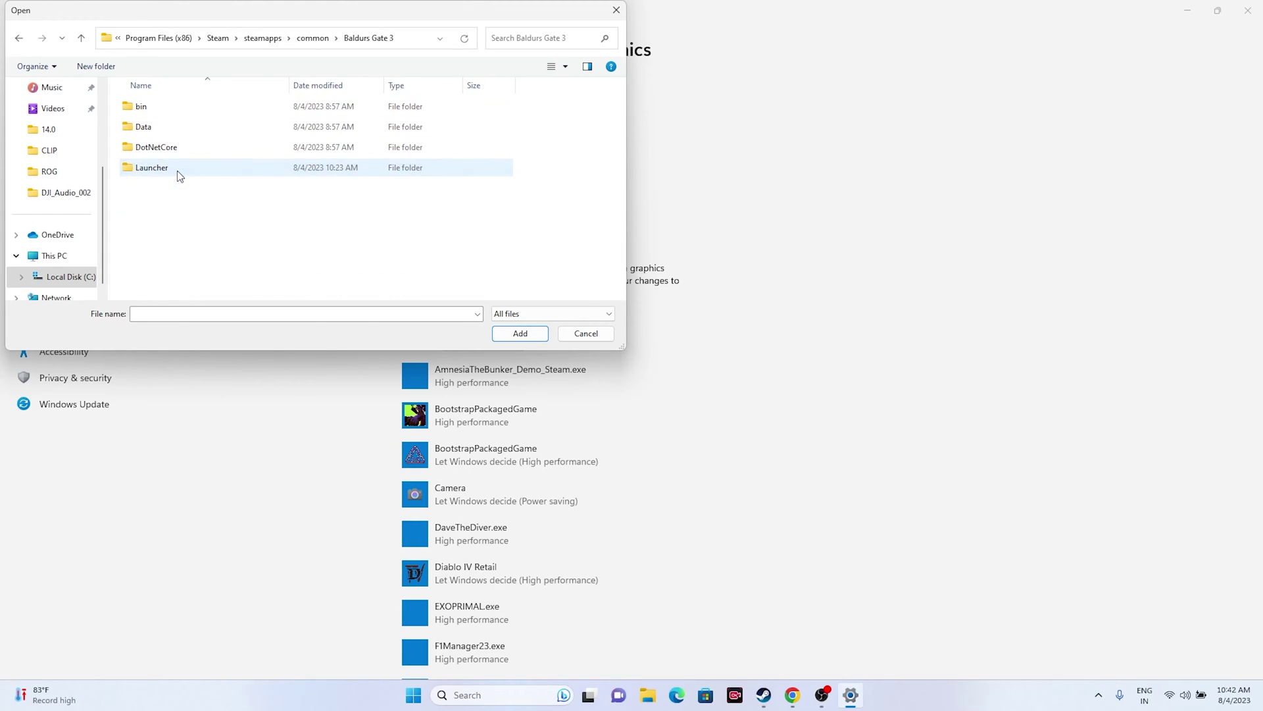
{"action": "double_click", "coordinate": [146, 108]}
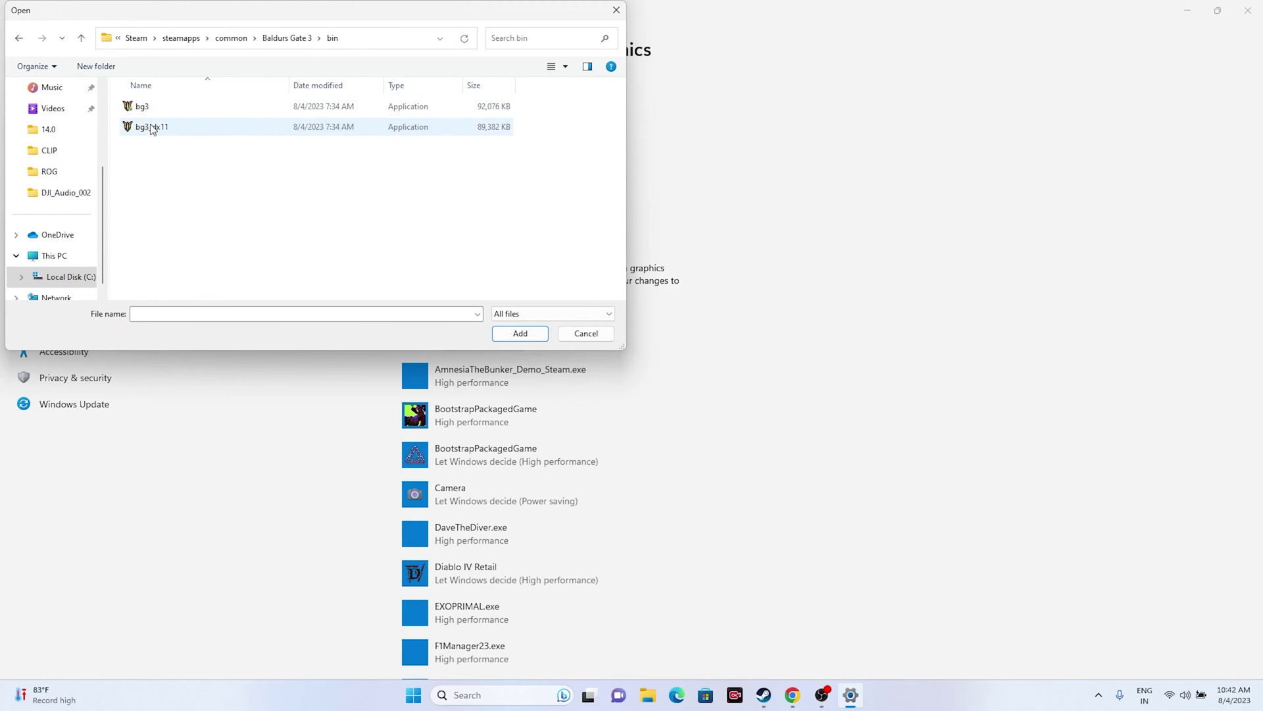
{"action": "left_click", "coordinate": [155, 107]}
{"action": "left_click", "coordinate": [520, 333]}
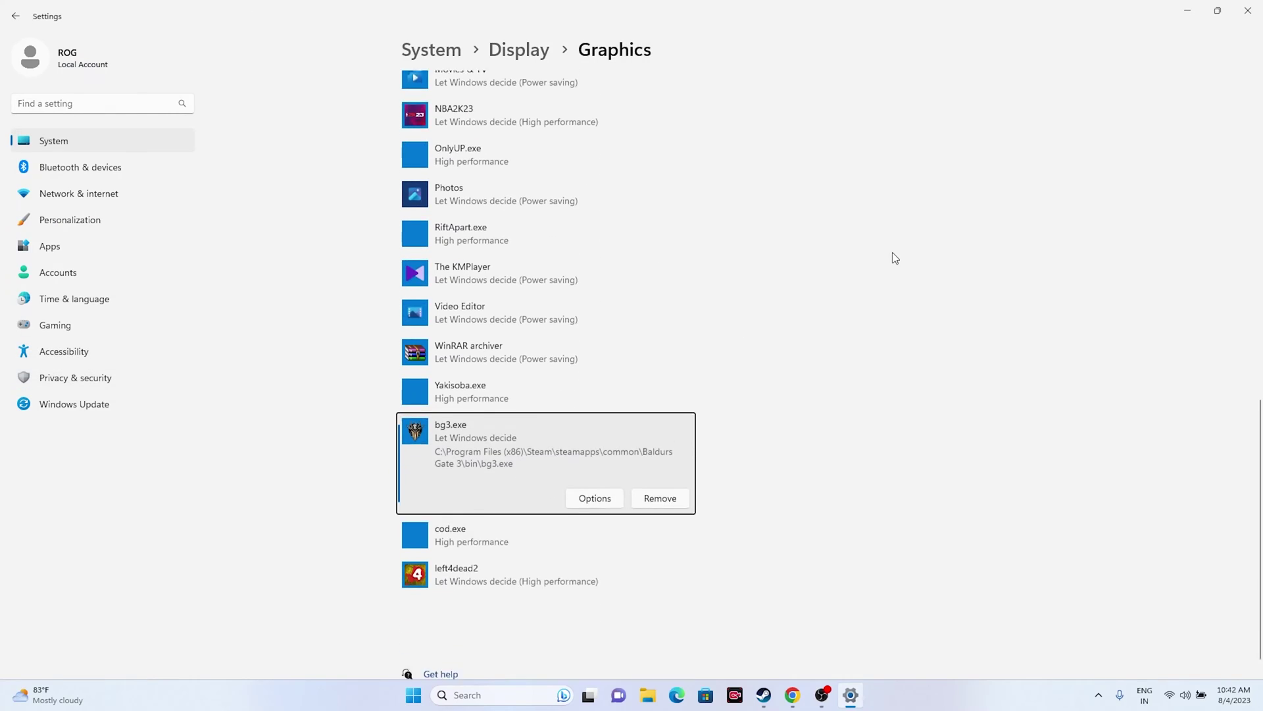
Set bg3.exe to High performance (NVIDIA GPU), save, close Settings and return to Steam.
{"action": "left_click", "coordinate": [594, 475]}
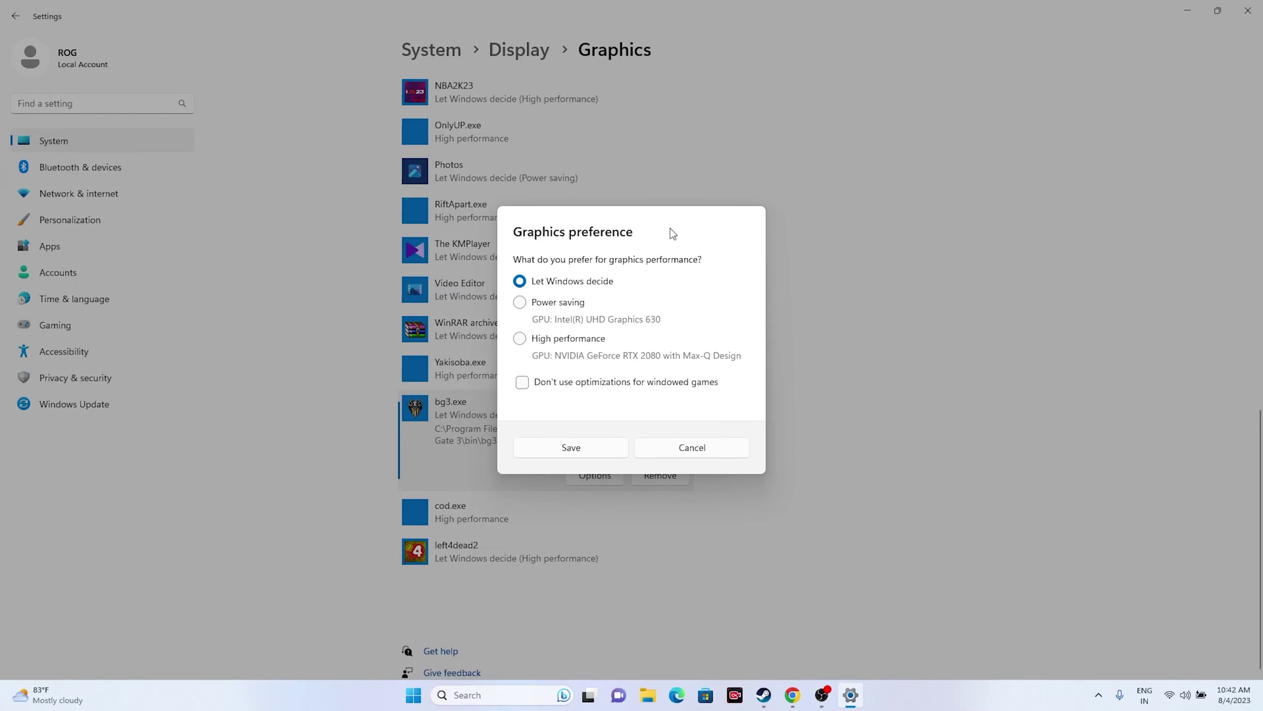
{"action": "left_click", "coordinate": [533, 343]}
{"action": "left_click", "coordinate": [610, 448]}
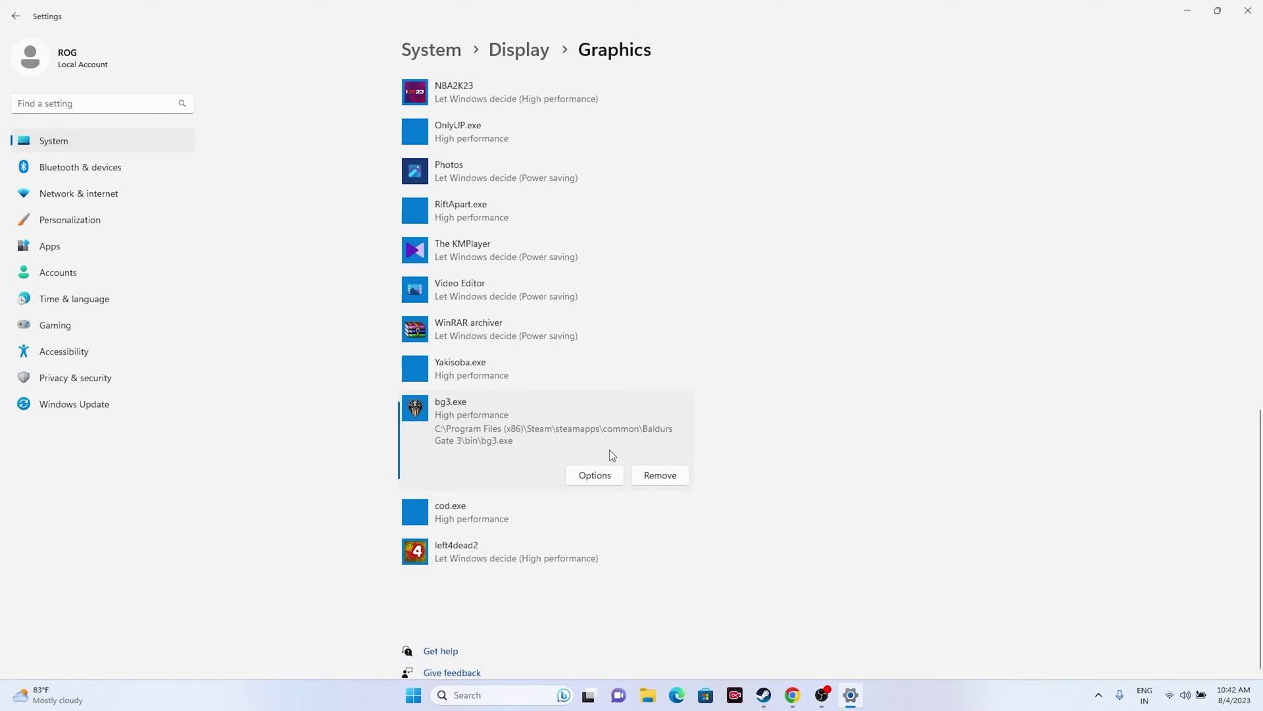
{"action": "left_click", "coordinate": [1248, 11]}
{"action": "left_click", "coordinate": [777, 697]}
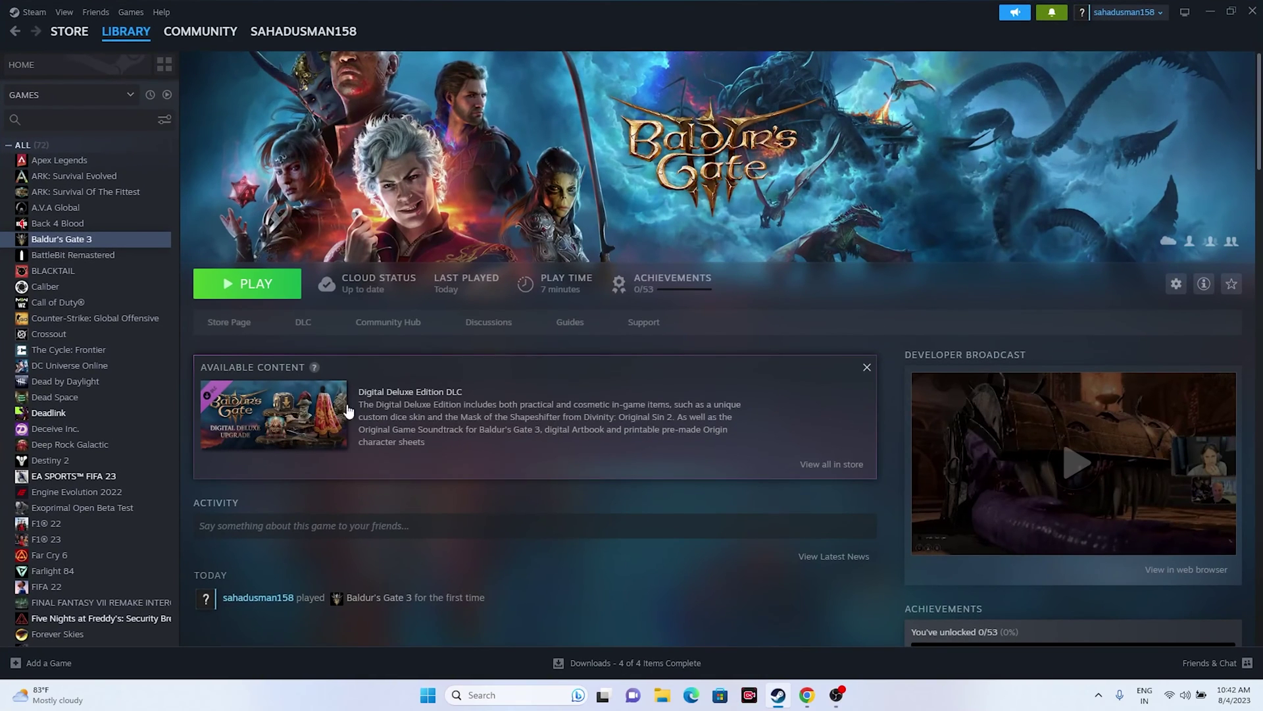